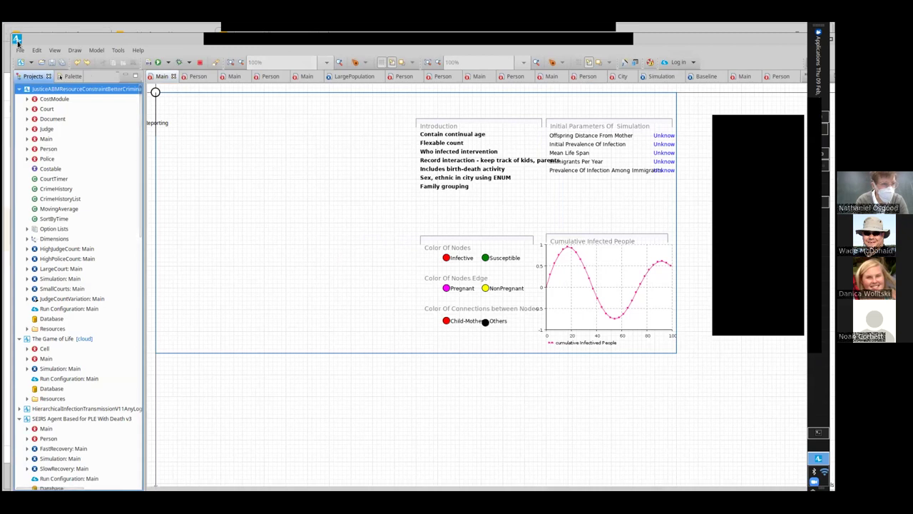
Step: Create a new model named SmokingAndHeartDiseaseV1 with years as the model time units, accepting the save prompt
mouse_move(32, 63)
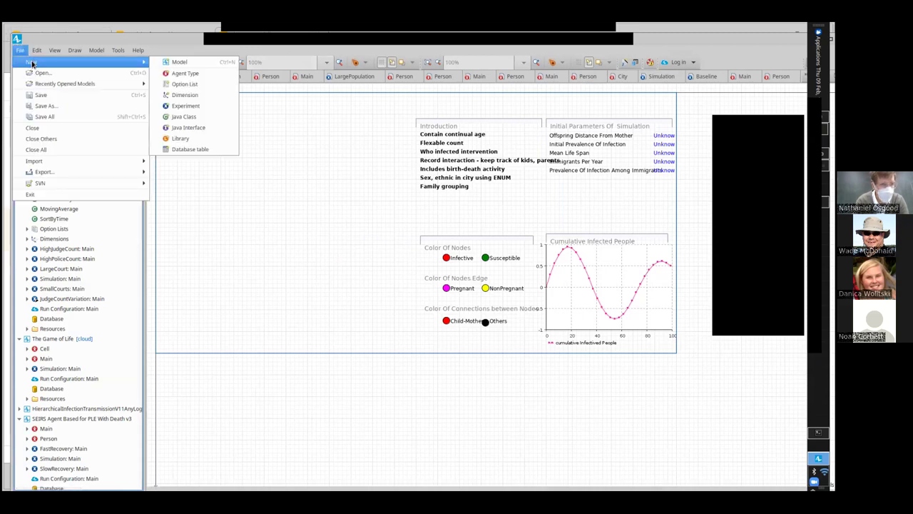
left_click(226, 63)
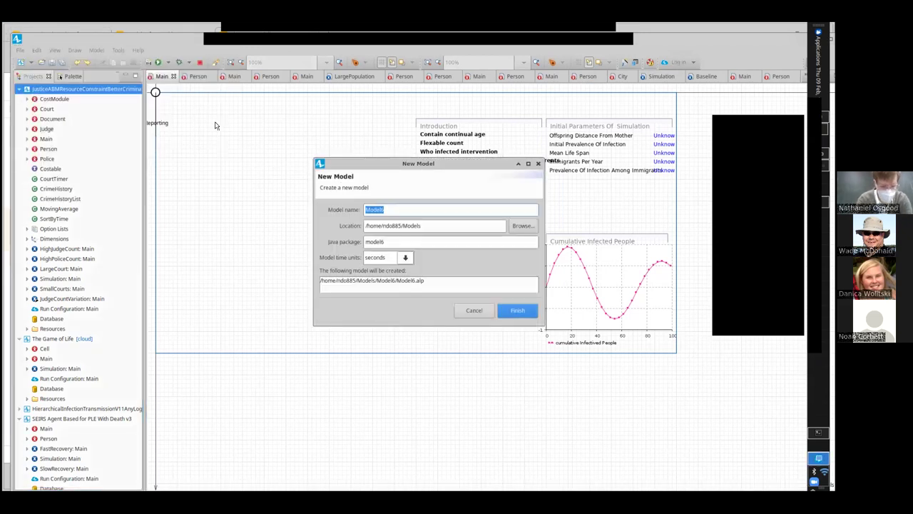
type("Smok")
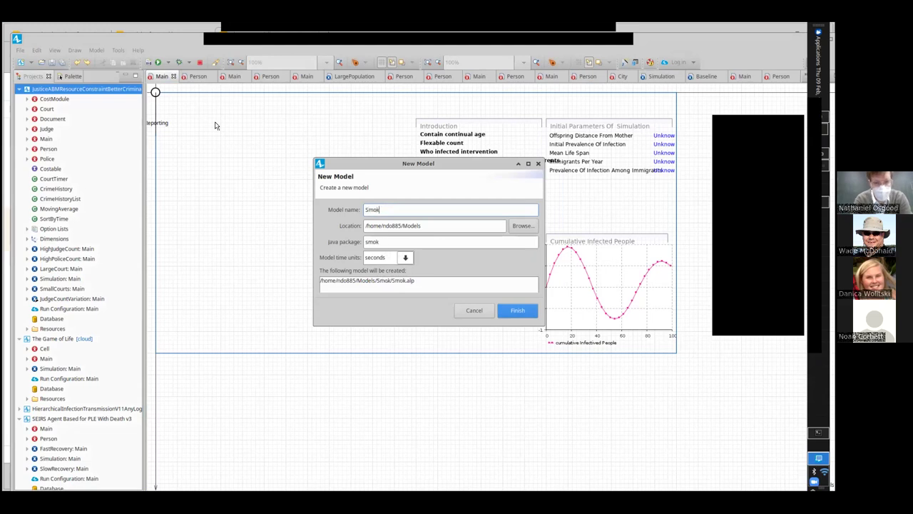
type("ingAndHea")
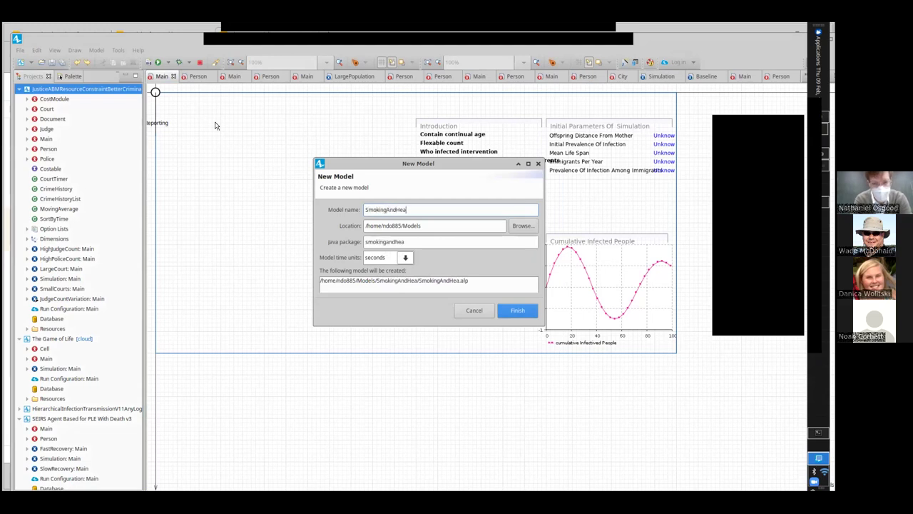
type("rtDiseaseV1")
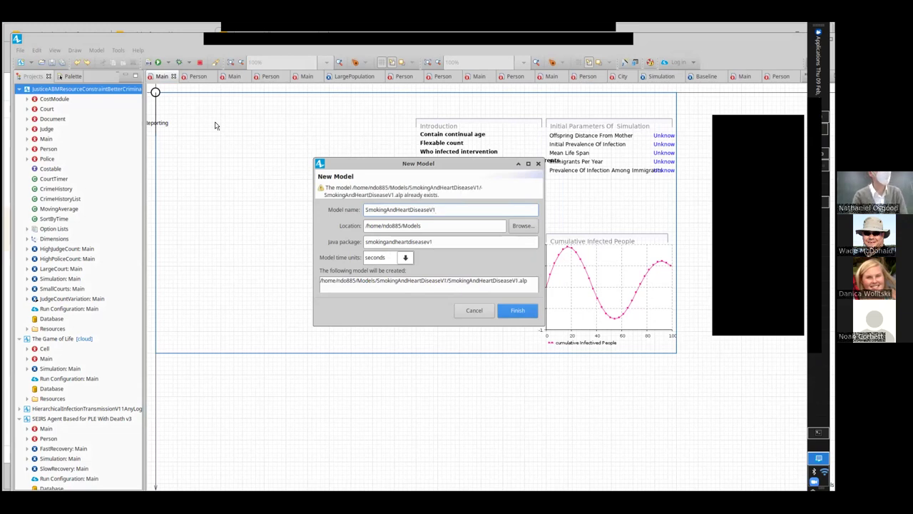
left_click(405, 258)
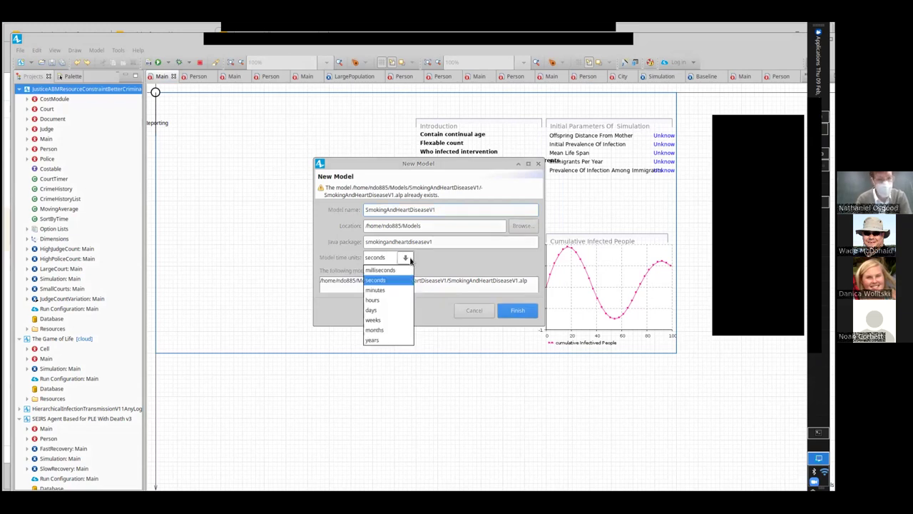
left_click(391, 340)
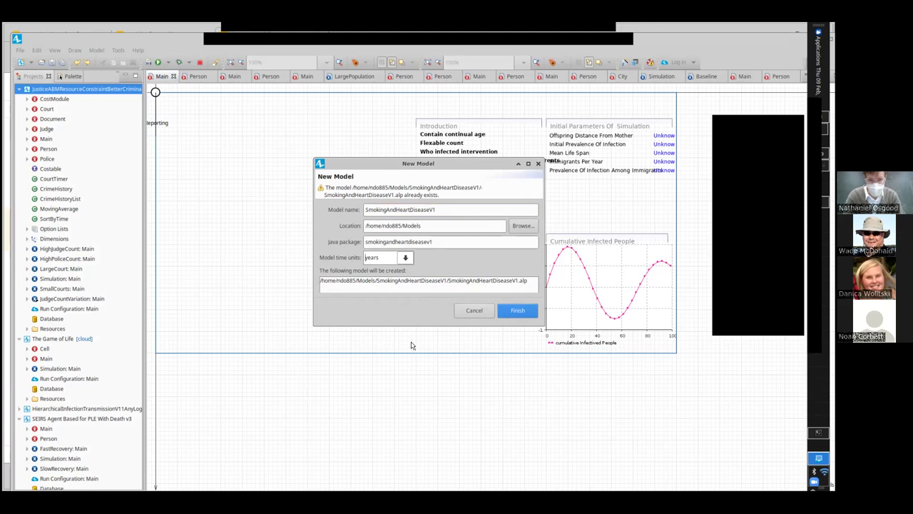
left_click(517, 311)
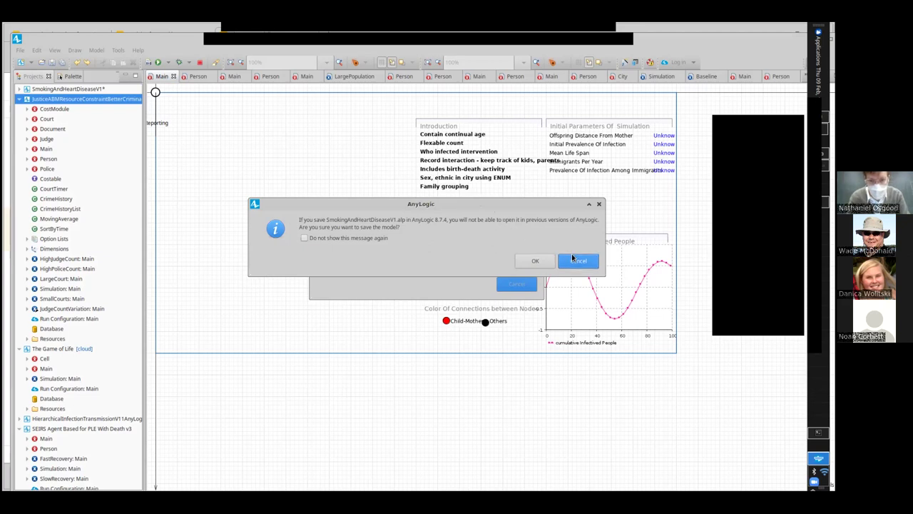
left_click(535, 262)
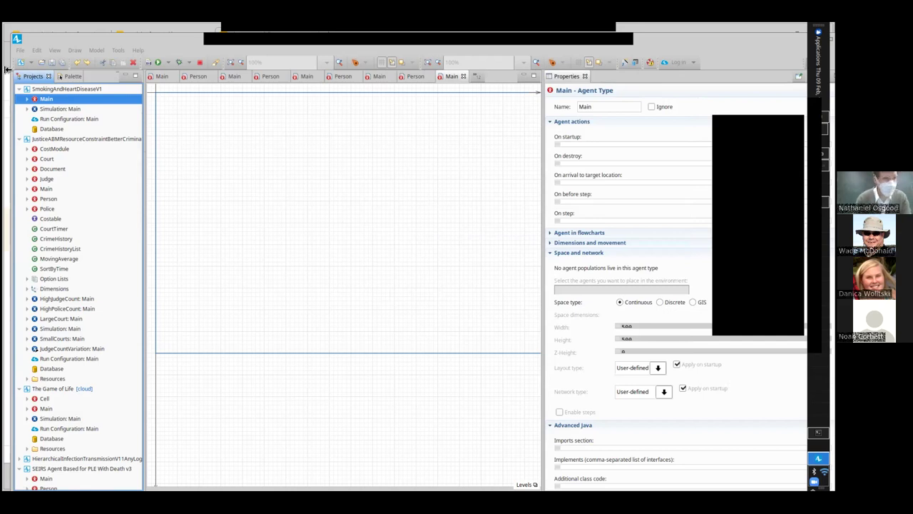
Step: Add a new agent type named Person, created from scratch, to the SmokingAndHeartDiseaseV1 model
right_click(50, 88)
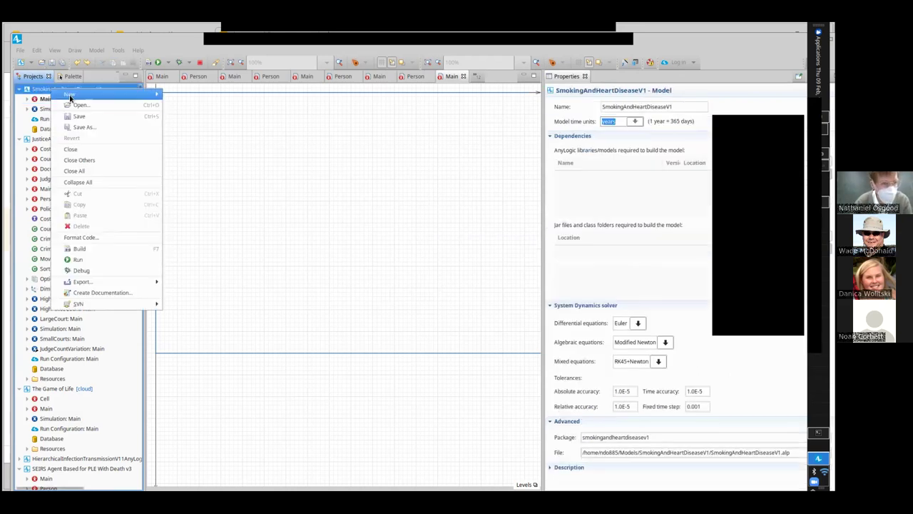
mouse_move(79, 95)
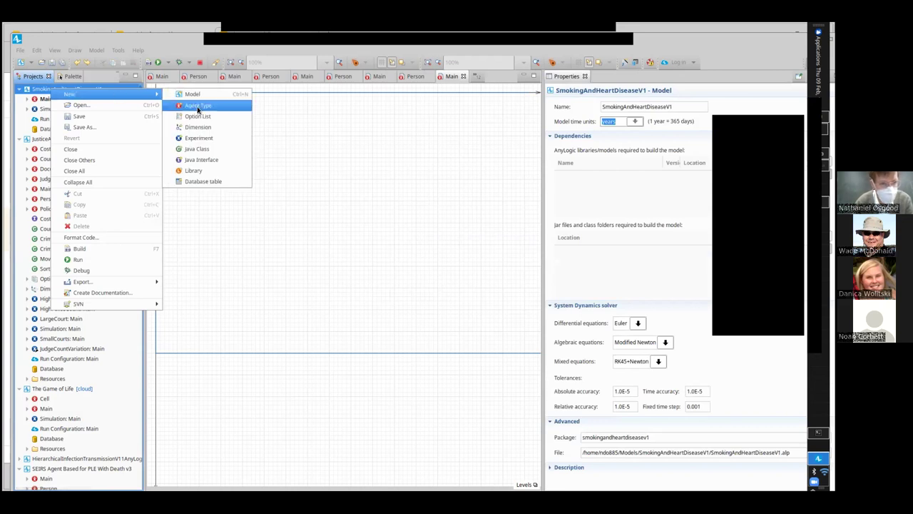
left_click(198, 105)
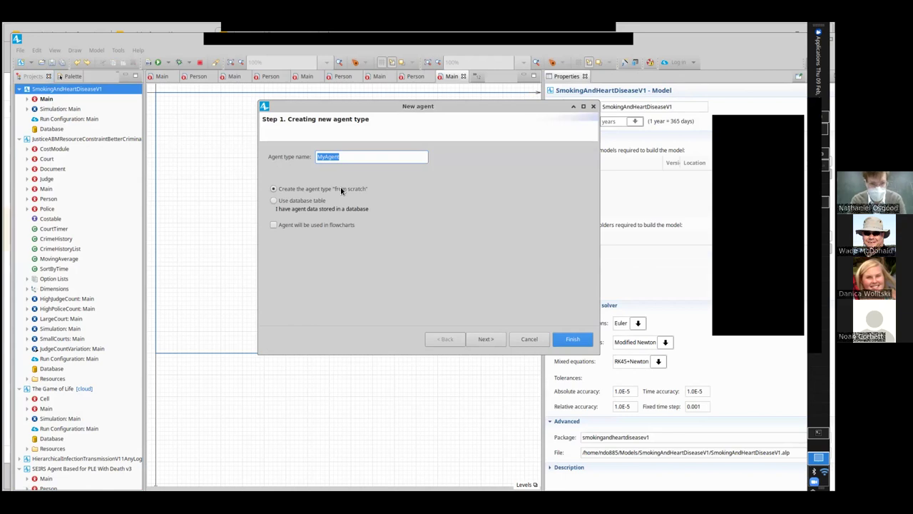
type("Person")
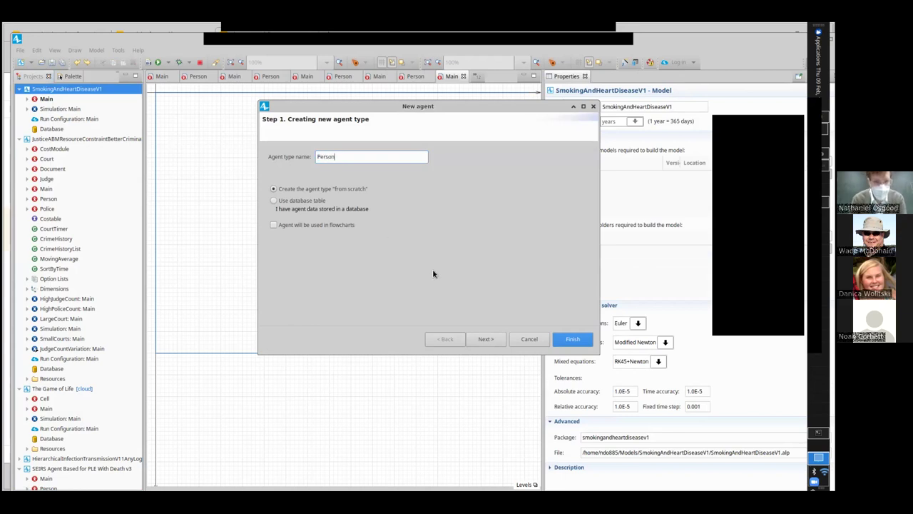
left_click(565, 346)
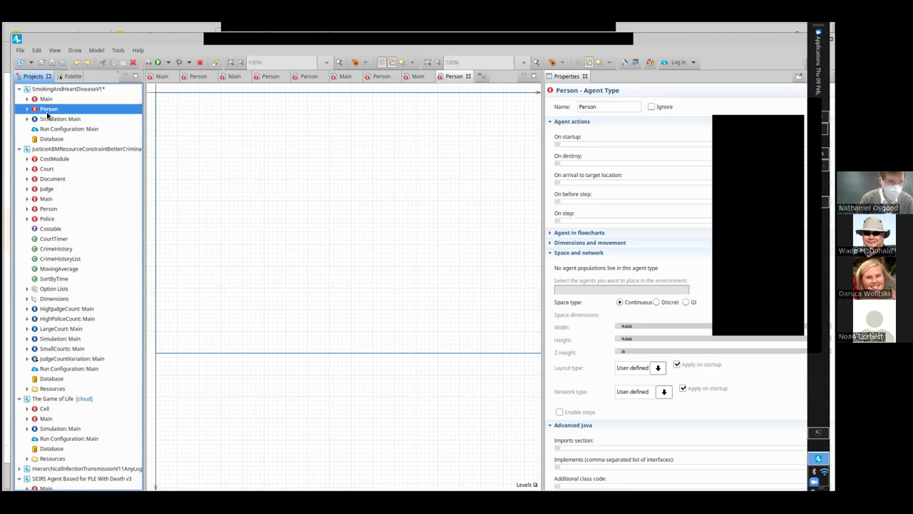
Step: Close some of the open editors that belong to the other models
left_click(175, 78)
double_click(174, 77)
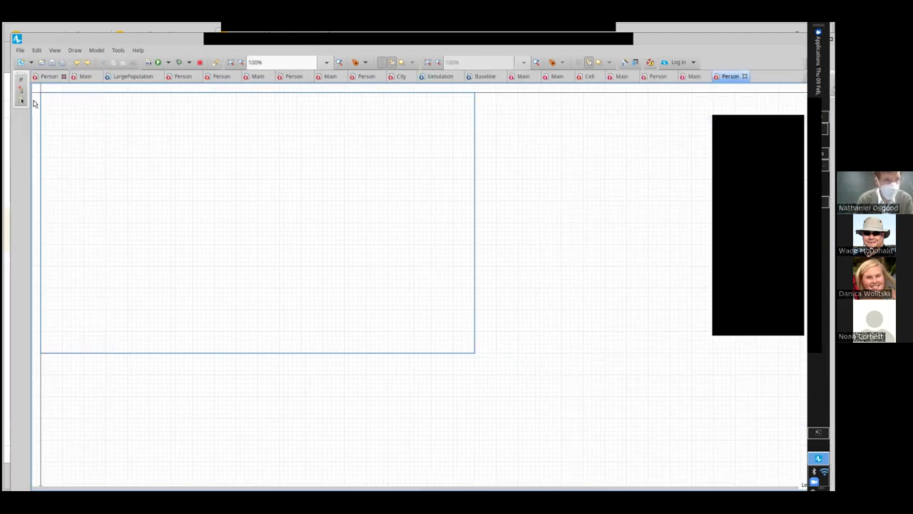
double_click(74, 76)
left_click(77, 76)
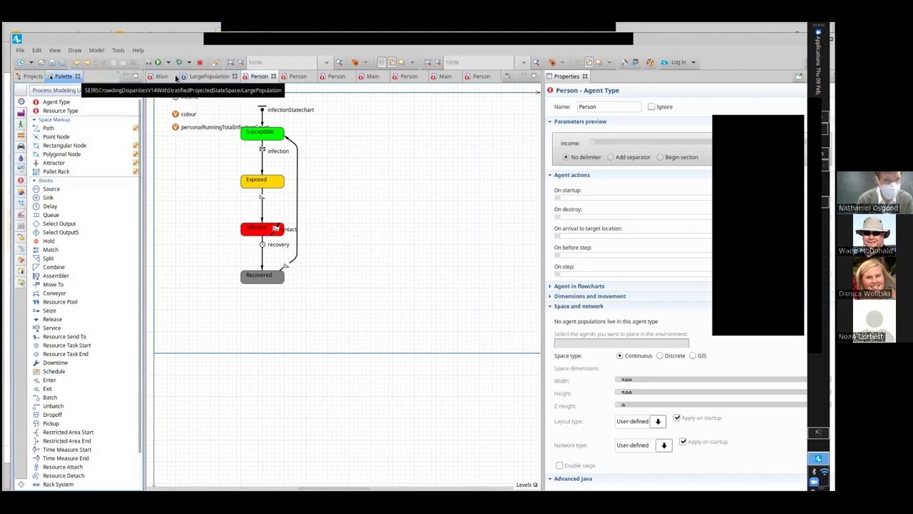
left_click(177, 77)
double_click(175, 77)
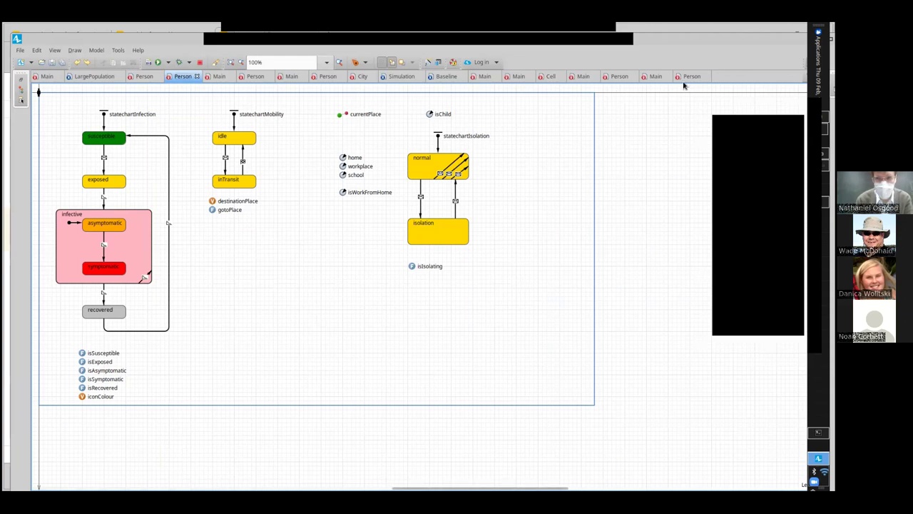
left_click(21, 81)
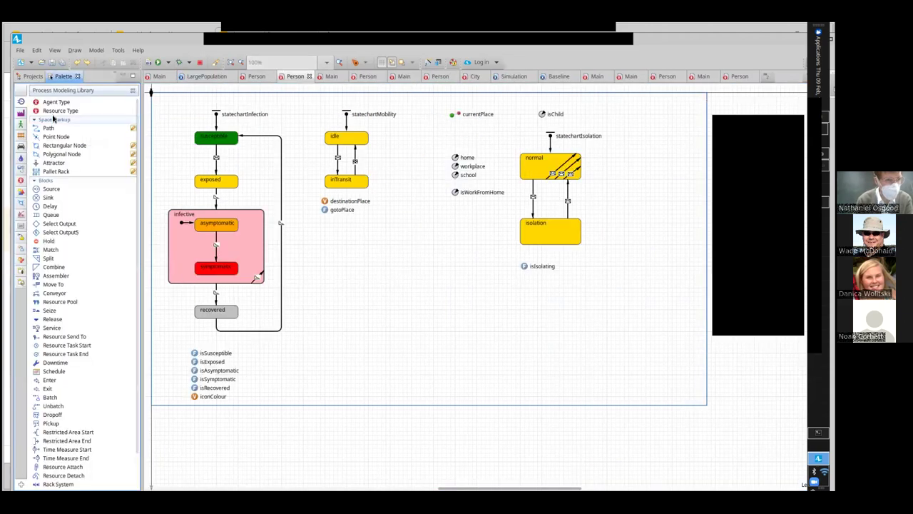
Step: Close all other models except SmokingAndHeartDiseaseV1, without saving changes to the modified justice model
left_click(32, 75)
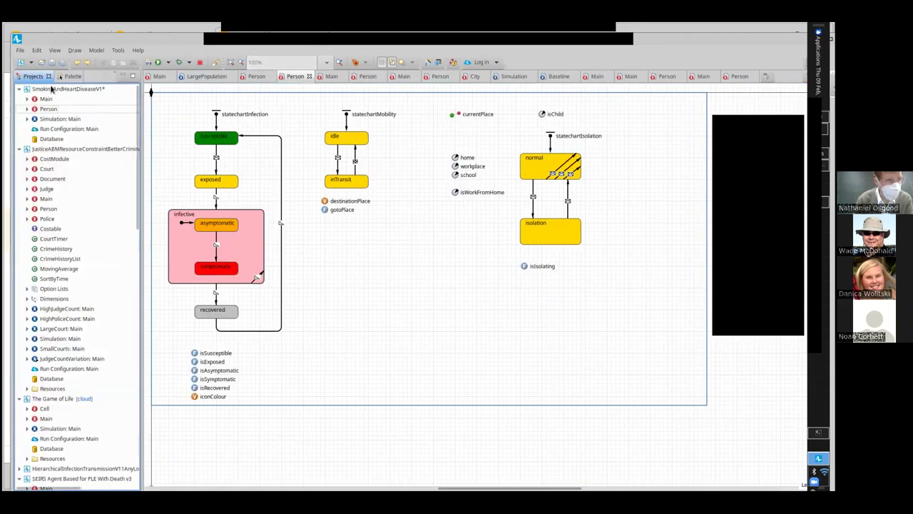
left_click(20, 50)
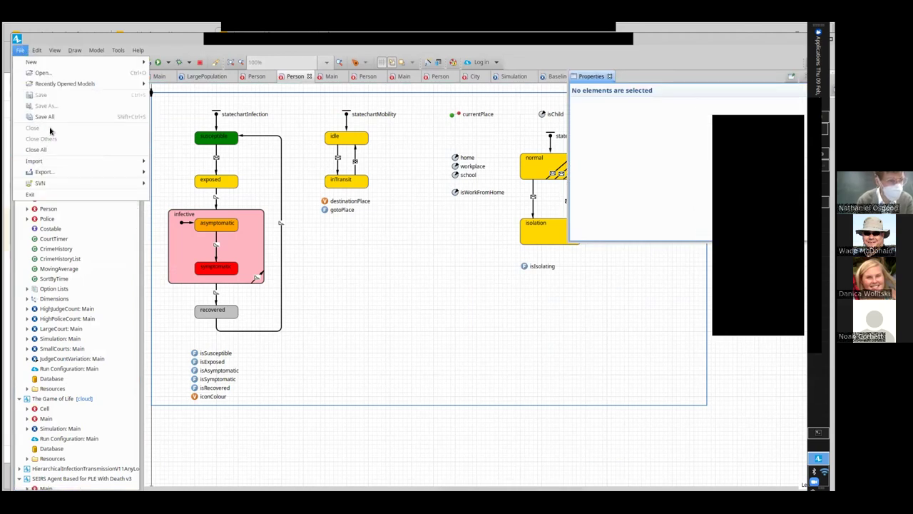
left_click(159, 136)
right_click(79, 90)
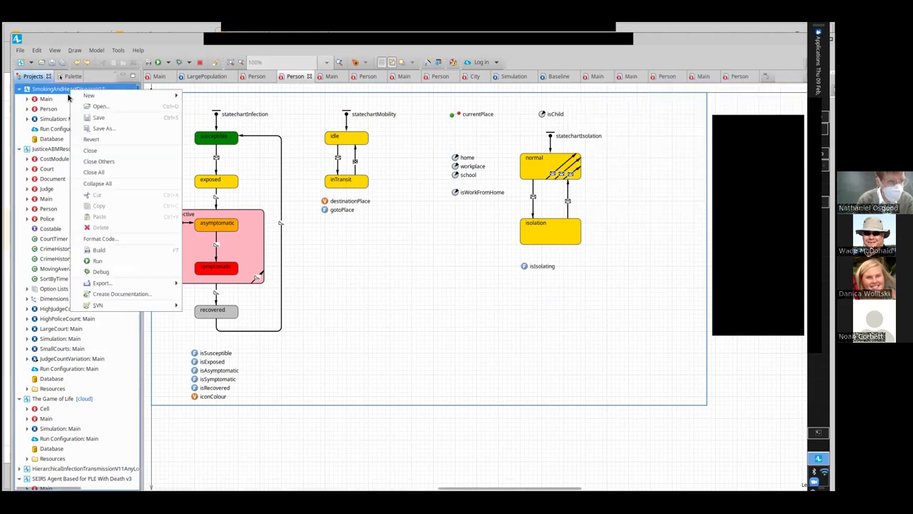
left_click(99, 162)
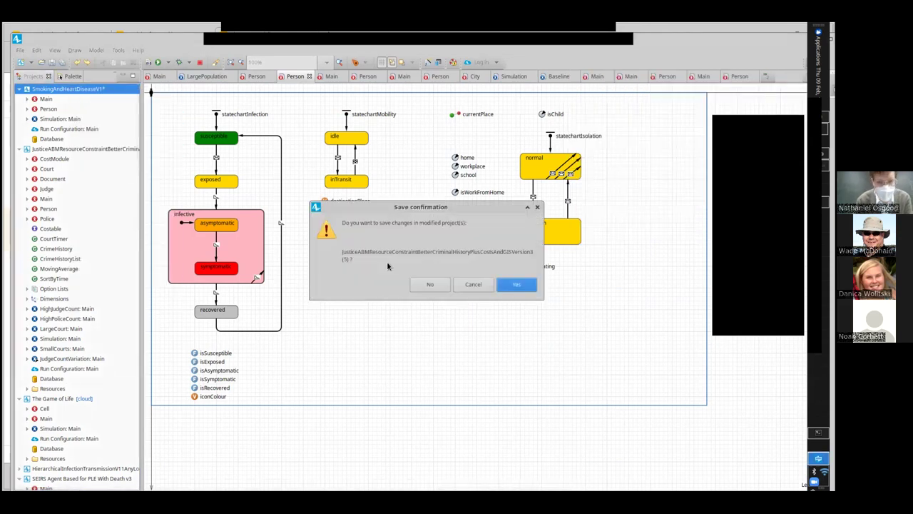
left_click(430, 284)
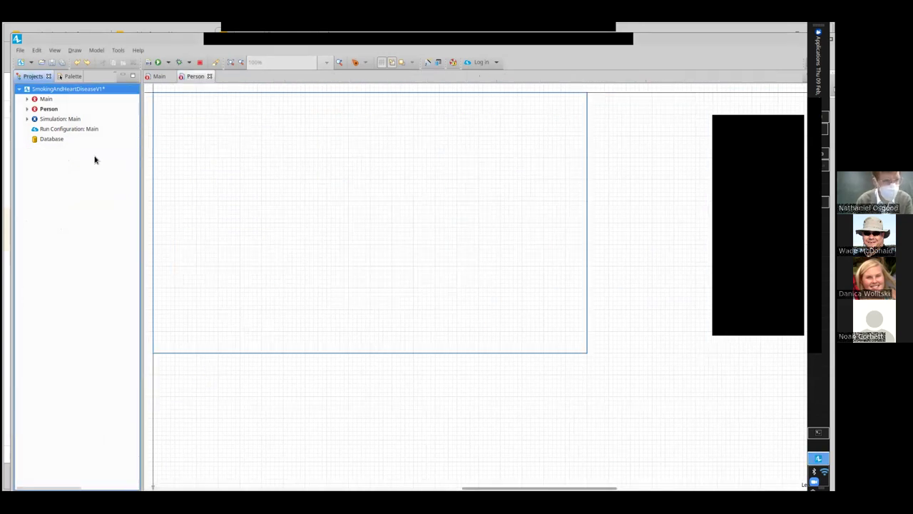
Step: Select the Person agent type in the project tree and maximize the application window
left_click(45, 109)
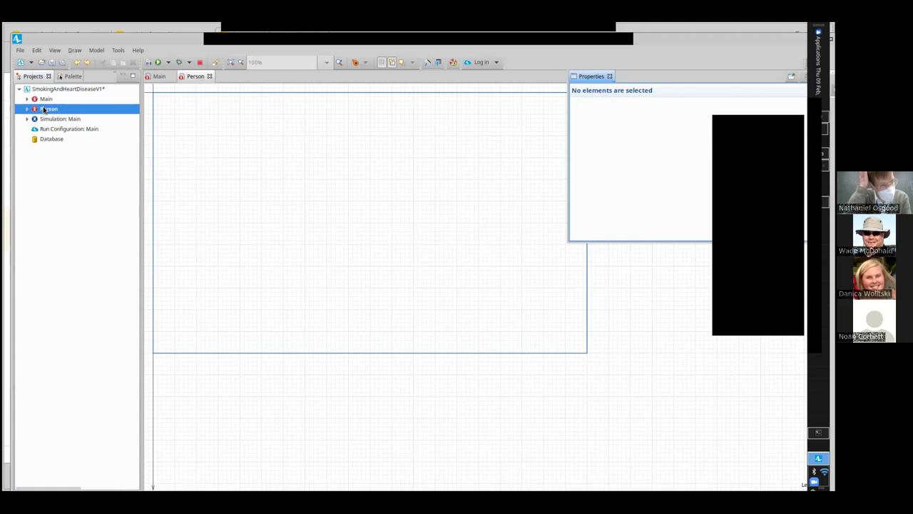
left_click(350, 264)
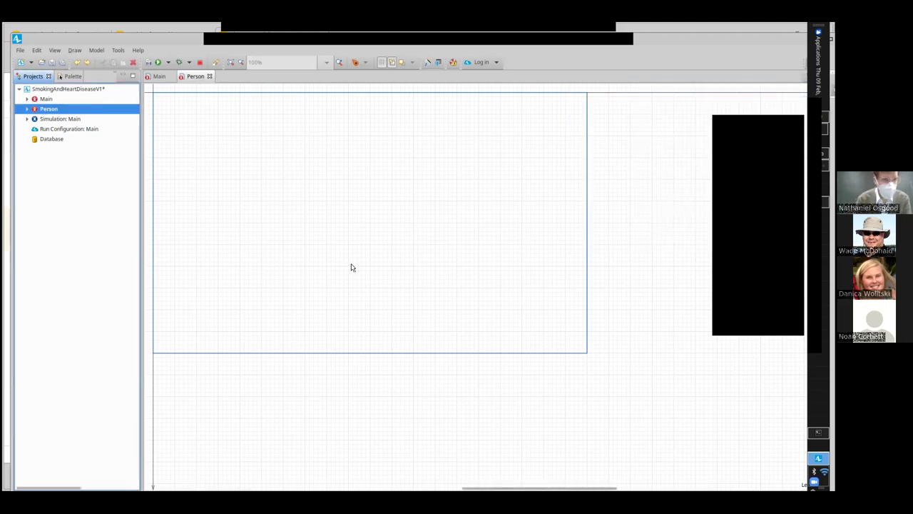
double_click(155, 42)
Step: Place the Person picture from the general pictures at the origin of the Person agent type's diagram
left_click(57, 64)
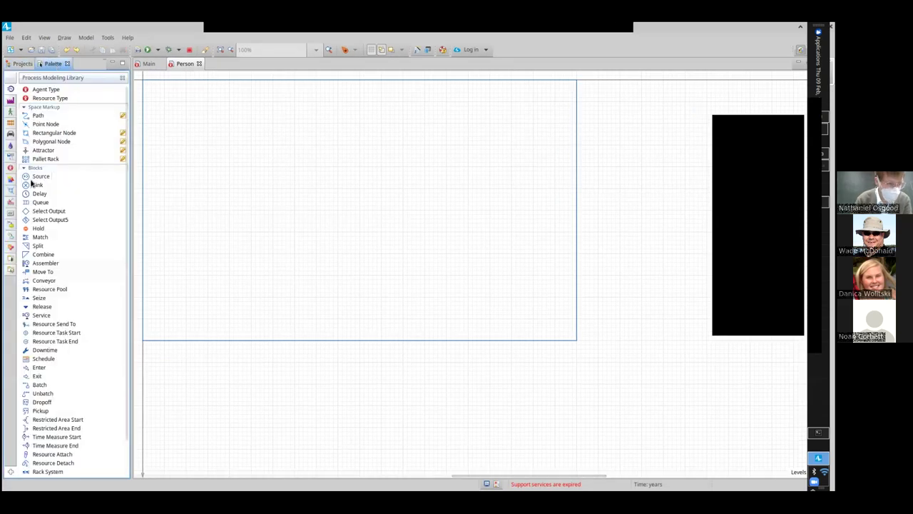
left_click(10, 180)
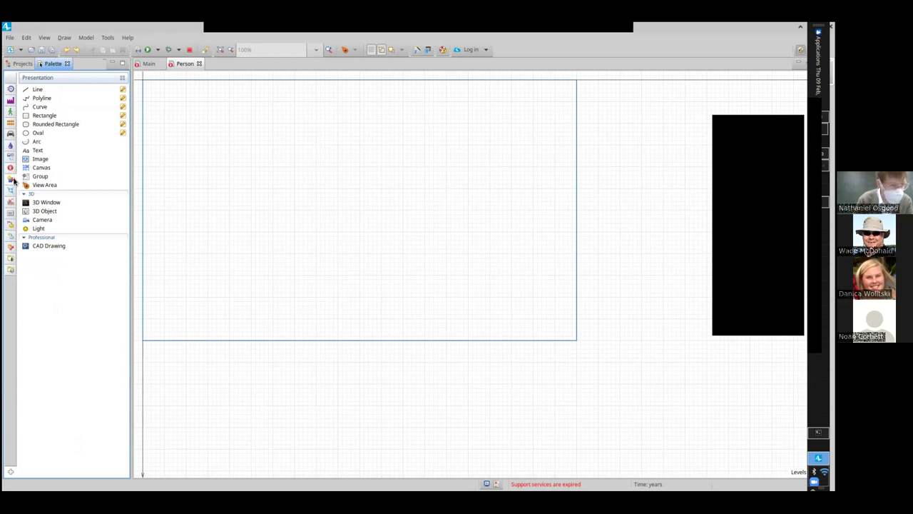
right_click(13, 181)
left_click(13, 179)
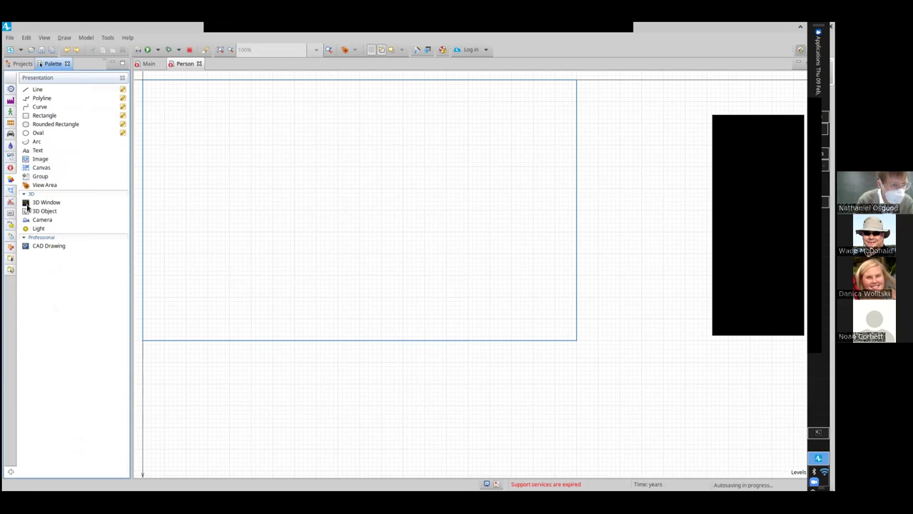
left_click(10, 258)
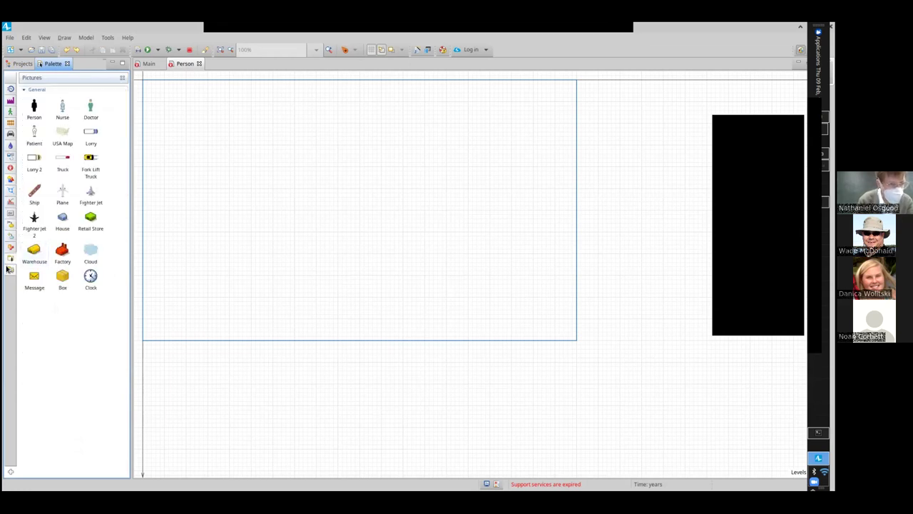
right_click(10, 262)
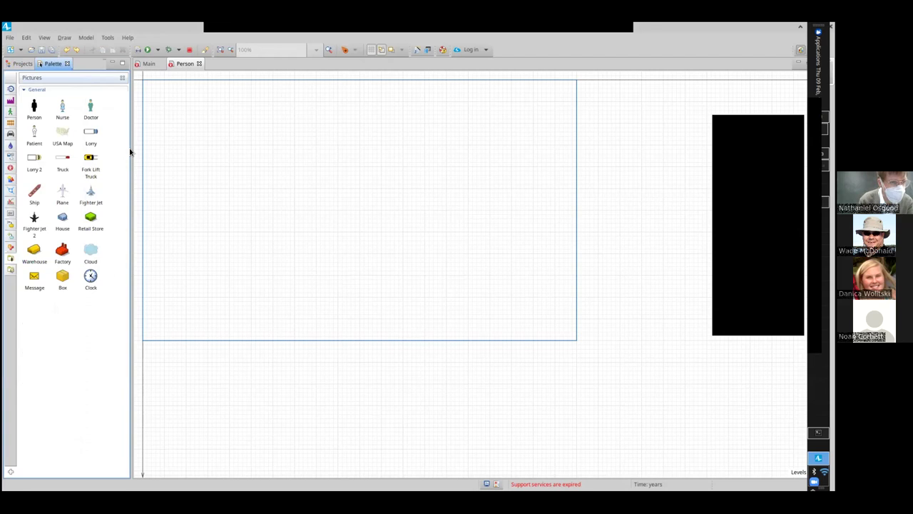
left_click_drag(34, 110, 143, 81)
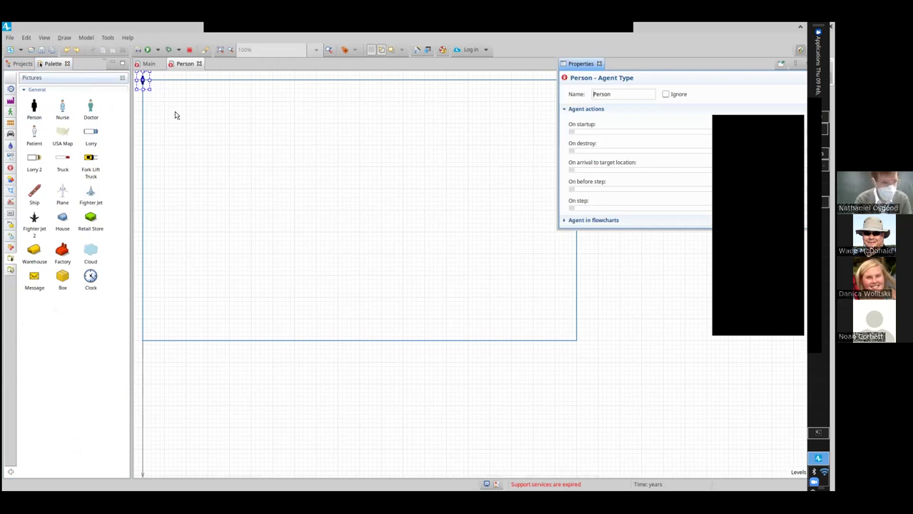
left_click(262, 203)
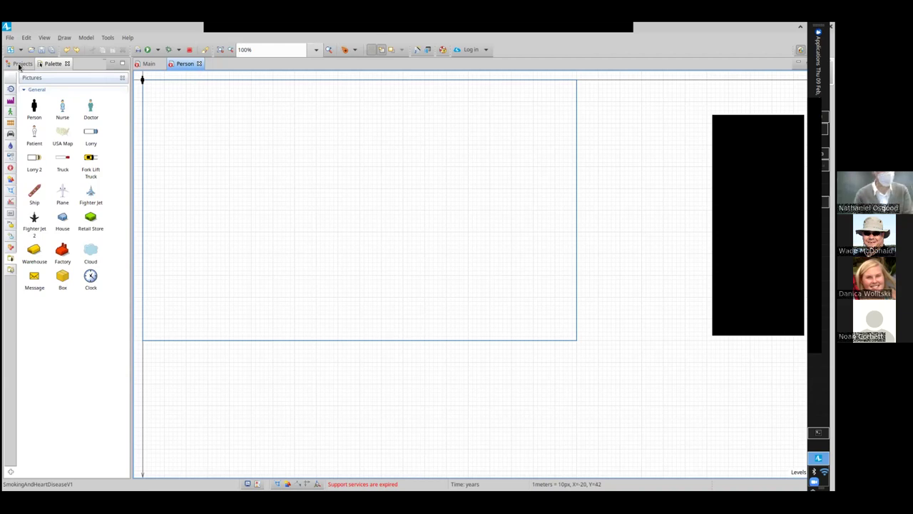
Step: Open the diagram of the Main agent type from the project tree
left_click(19, 64)
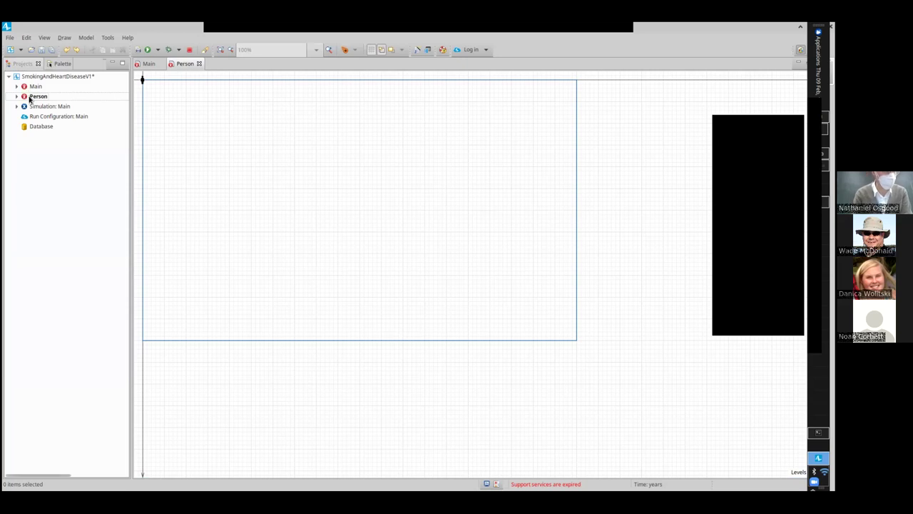
left_click(32, 87)
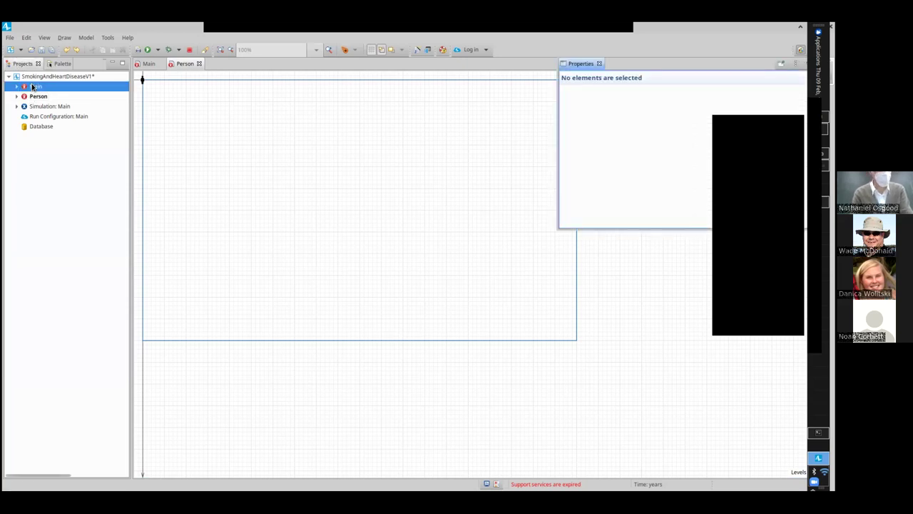
double_click(33, 86)
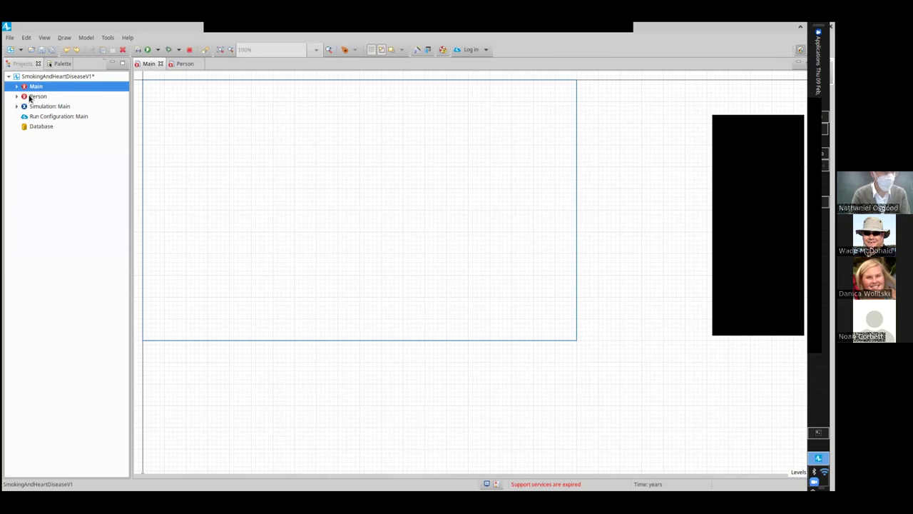
Step: Place a Person agent inside the frame of the Main diagram near the origin and name it population
left_click(30, 99)
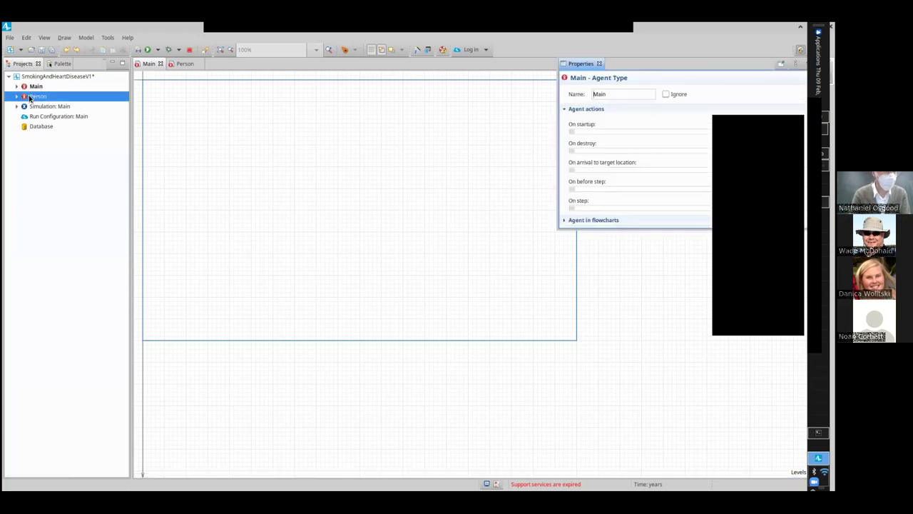
left_click_drag(175, 103, 182, 107)
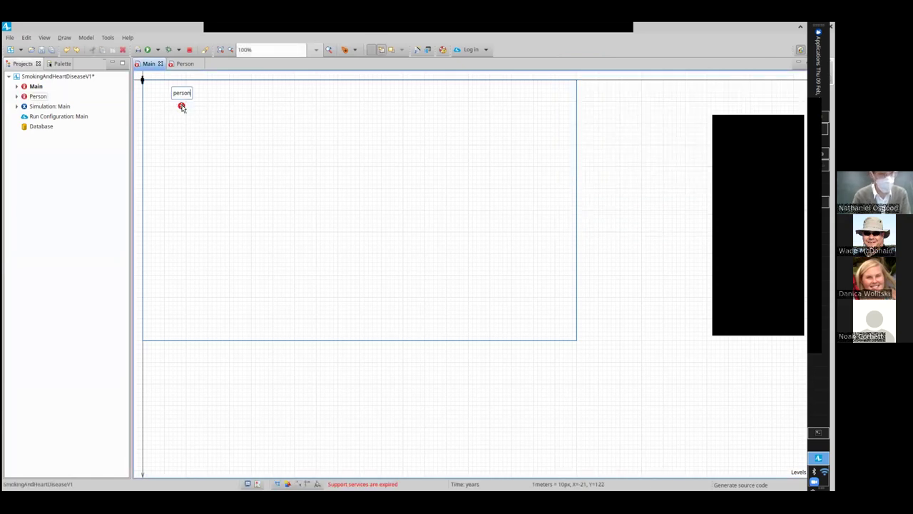
key("BackSpace")
key("BackSpace")
key("BackSpace")
key("BackSpace")
key("BackSpace")
type("opulation")
key("Return")
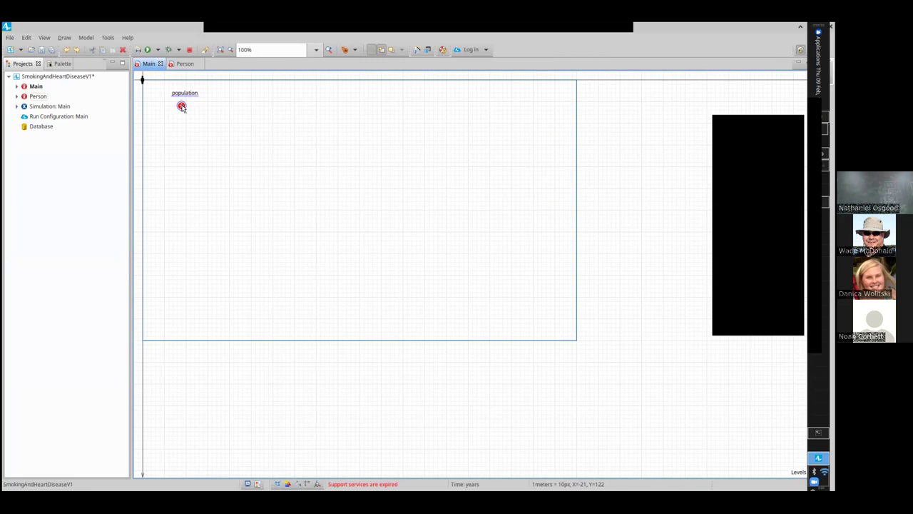
Step: Change population from a single agent to a population of agents and maximize the application window
mouse_move(505, 28)
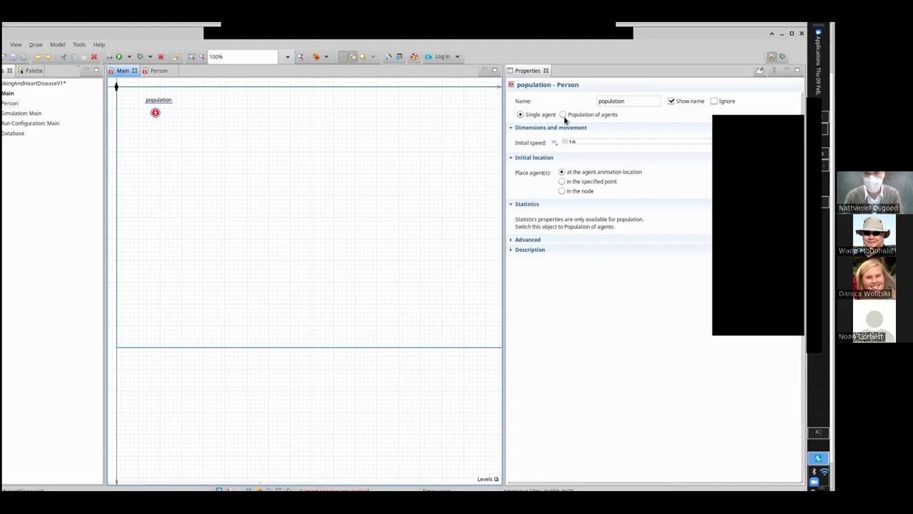
left_click(564, 115)
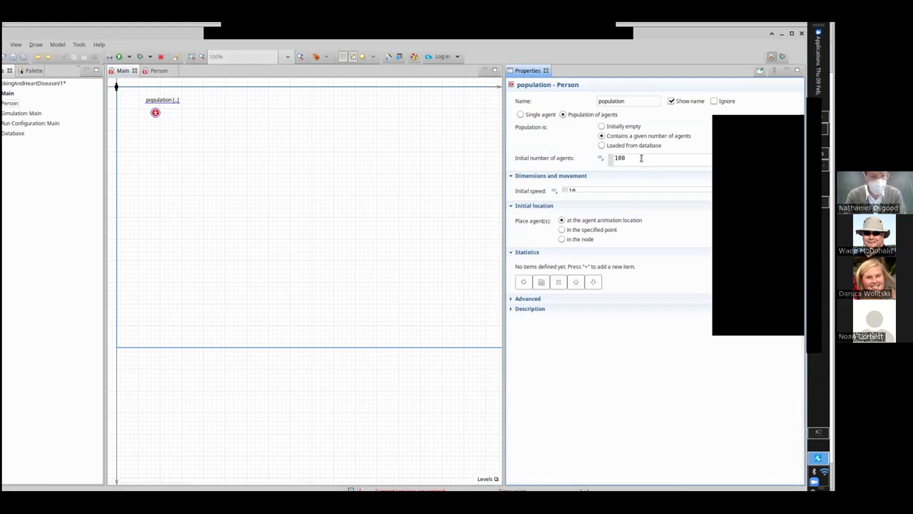
double_click(195, 34)
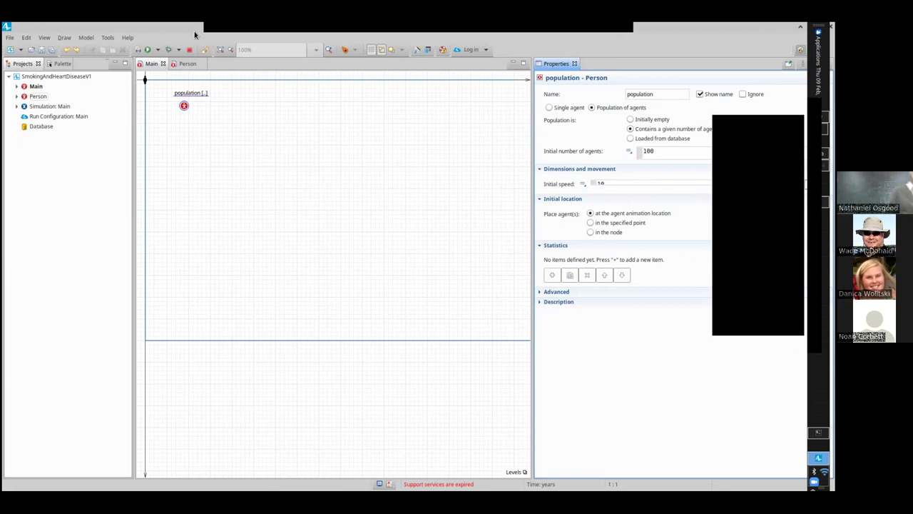
Step: Add a parameter named populationSize beside the population on the Main diagram
left_click(63, 63)
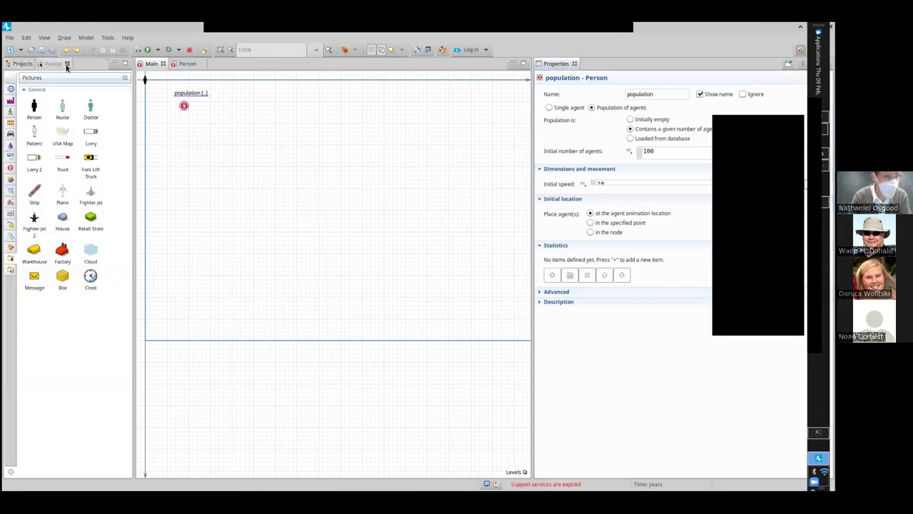
left_click(11, 166)
left_click_drag(27, 107, 140, 104)
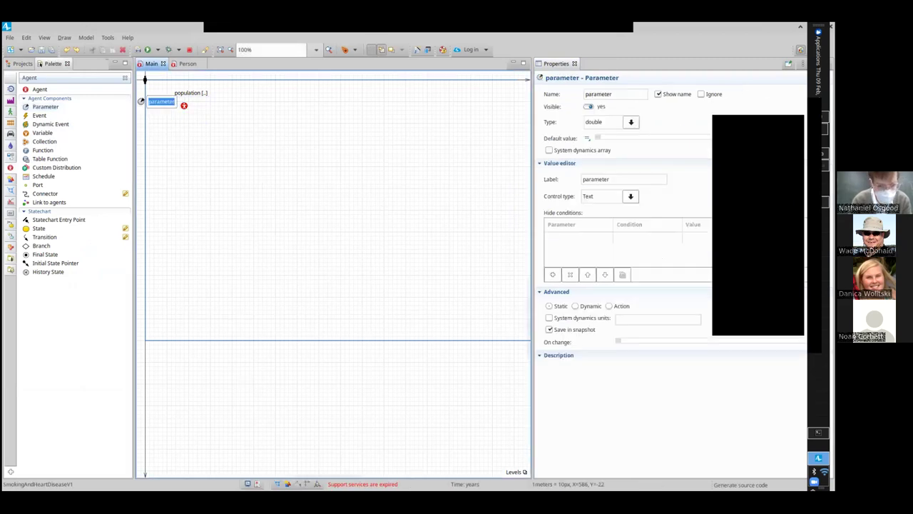
left_click_drag(333, 475, 290, 475)
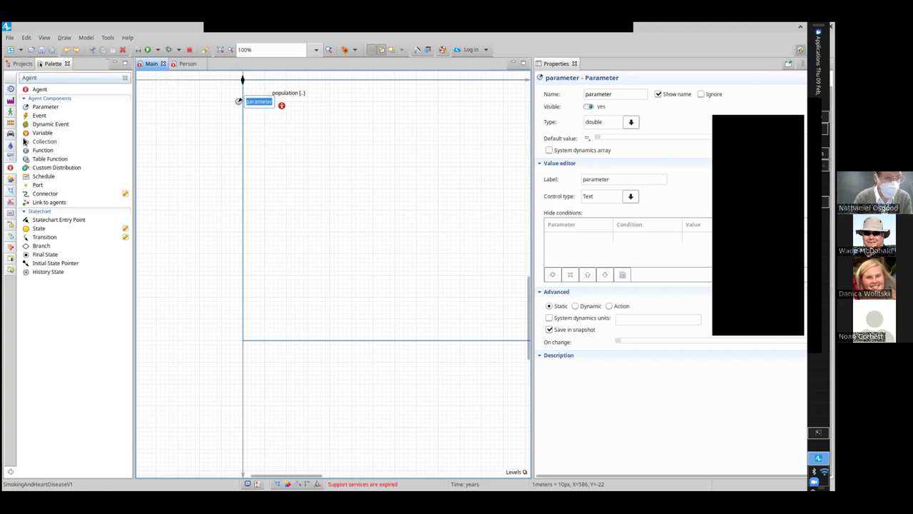
double_click(621, 94)
type("populationSize")
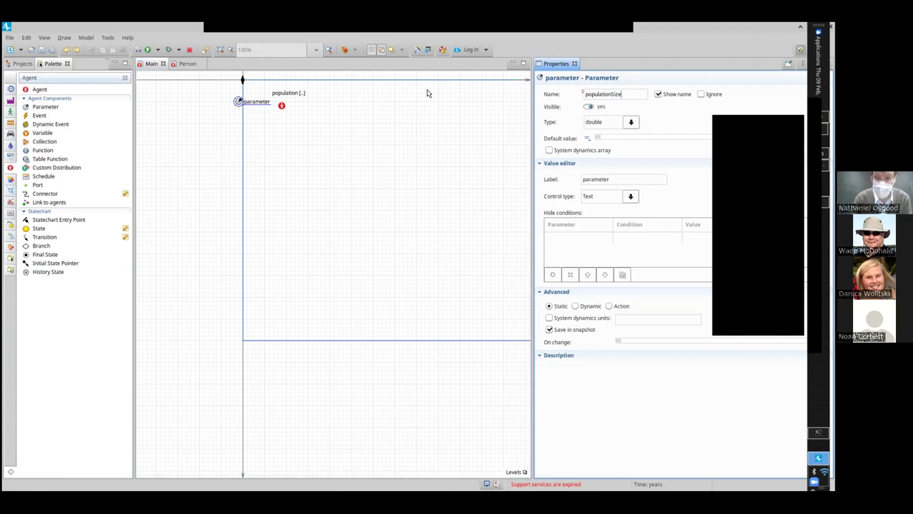
Step: Give populationSize the type int and default value 100, save the model, and move the parameter outside the frame, clear of population
left_click(631, 122)
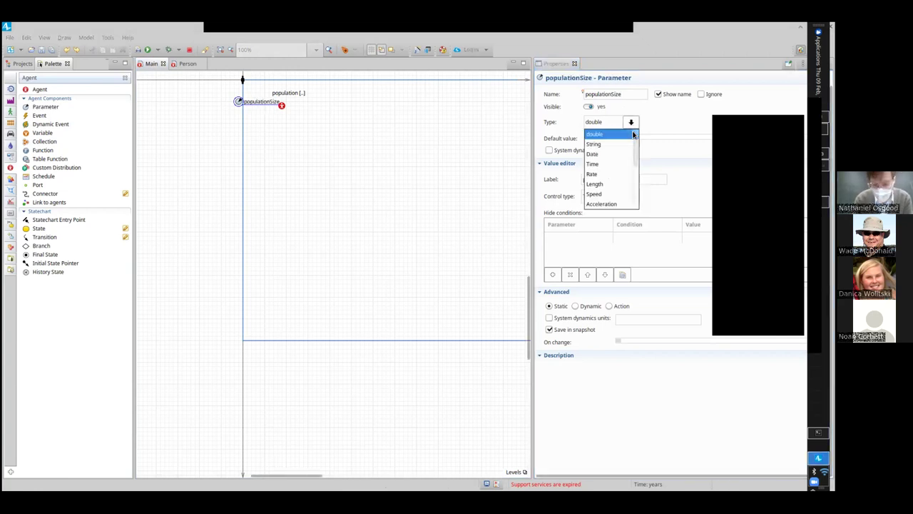
key("Up")
key("Up")
key("Down")
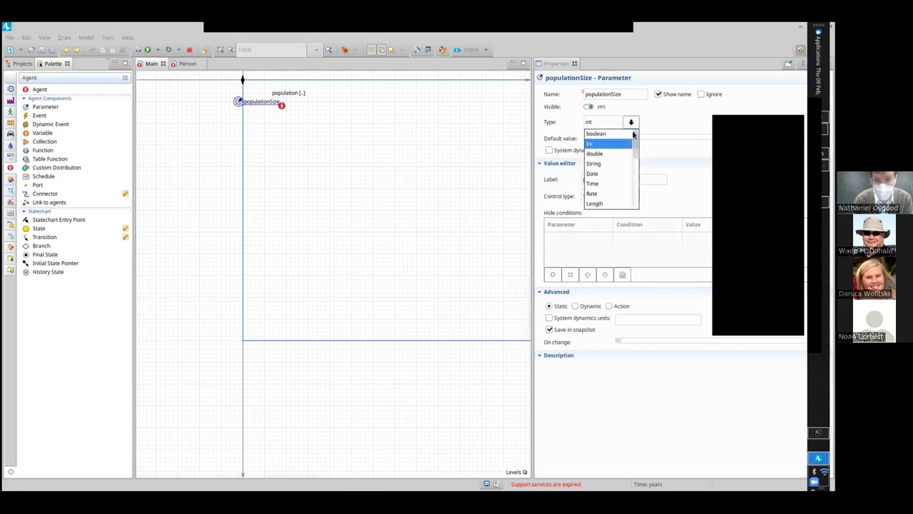
key("Return")
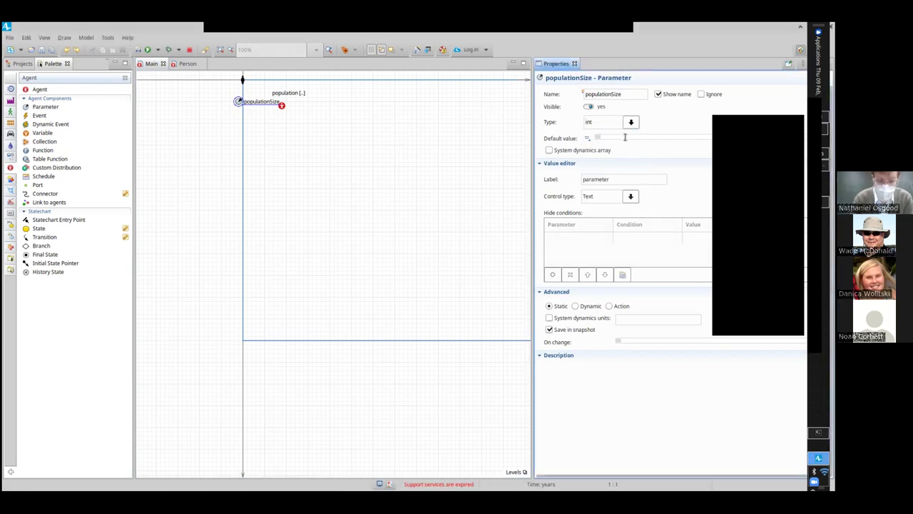
left_click(625, 138)
type("100")
key("ctrl+s")
left_click_drag(233, 106, 190, 97)
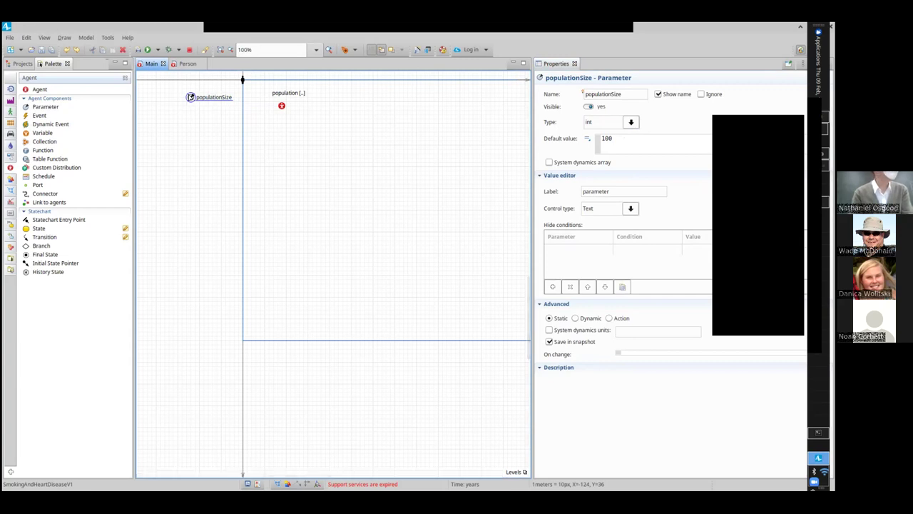
Step: Set the population's initial number of agents to populationSize, then save and build the model
left_click(281, 107)
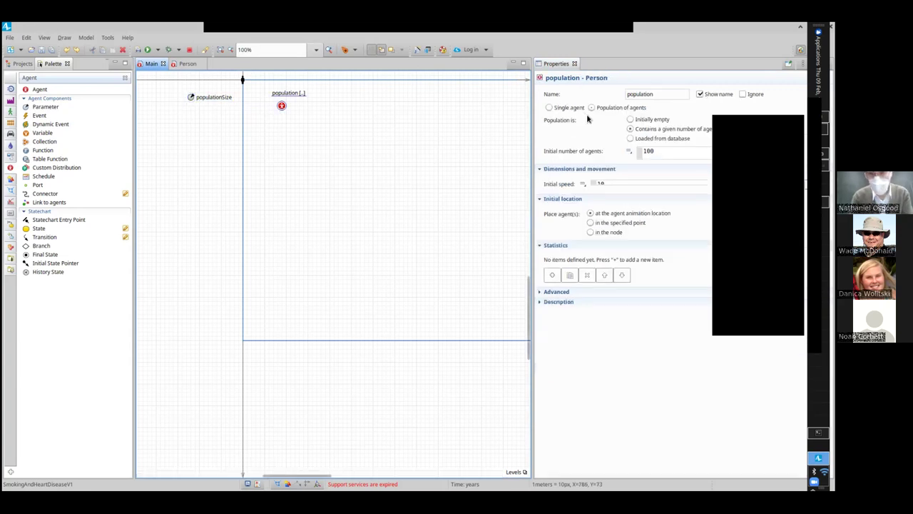
double_click(663, 149)
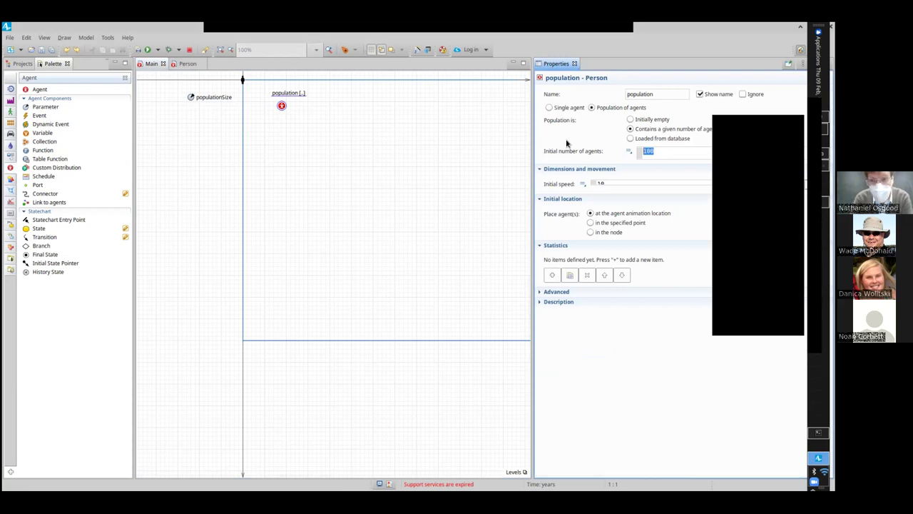
type("populationSize")
key("ctrl+s")
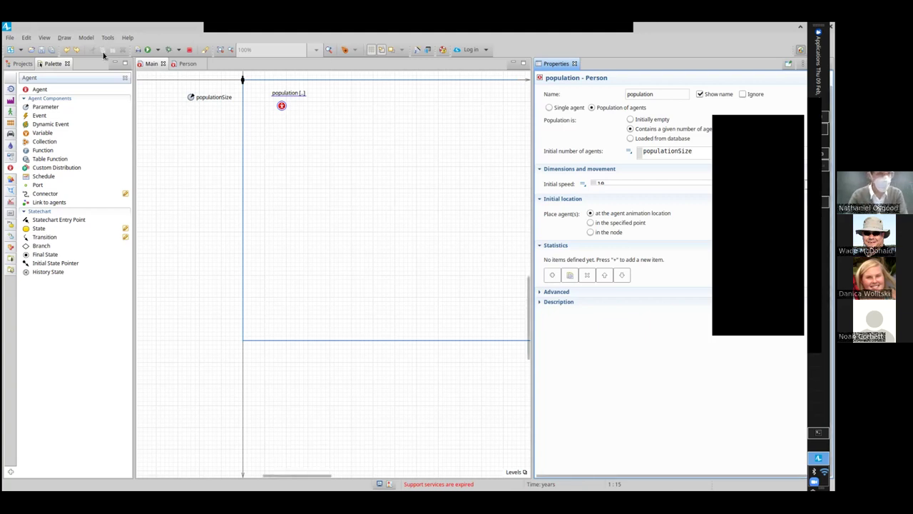
left_click(137, 50)
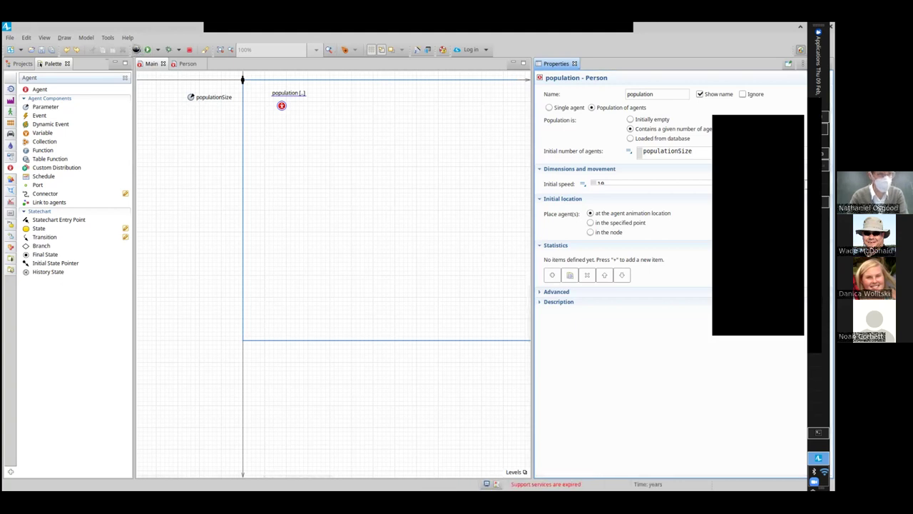
Step: Run the Simulation experiment from the project tree
left_click(22, 64)
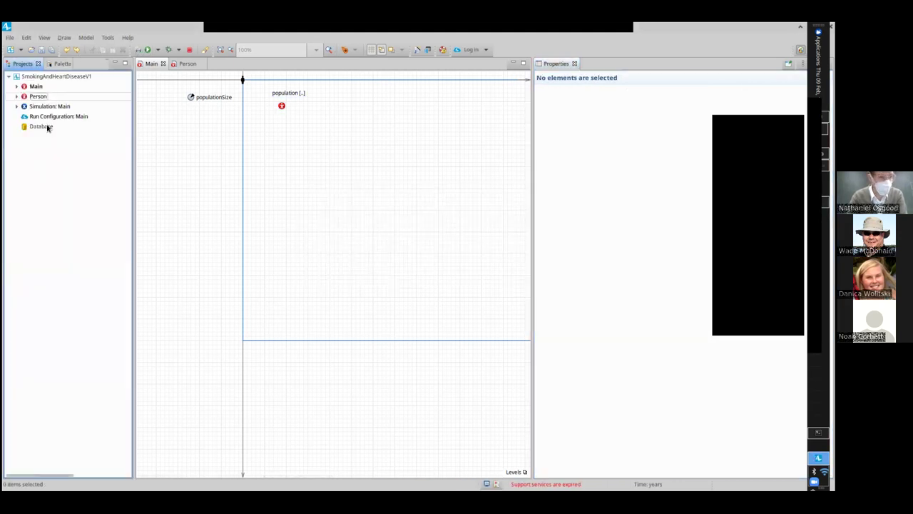
right_click(34, 107)
left_click(69, 240)
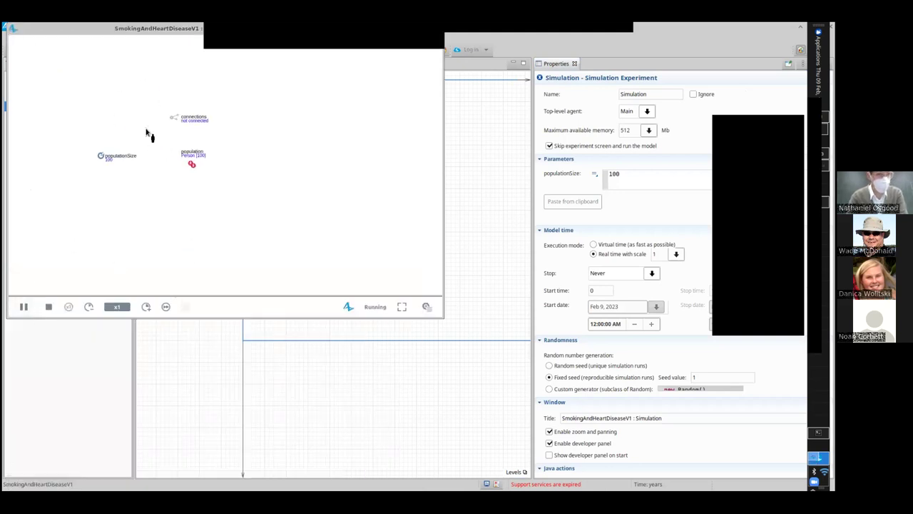
Step: Show the developer panel in the running simulation, navigate to an individual agent of the population, and close the run
left_click(426, 306)
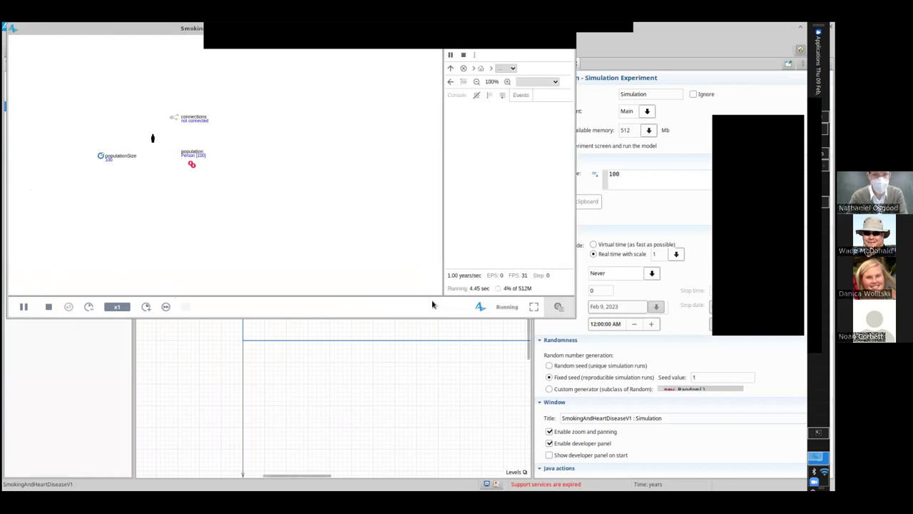
left_click(513, 68)
left_click(515, 83)
left_click(540, 68)
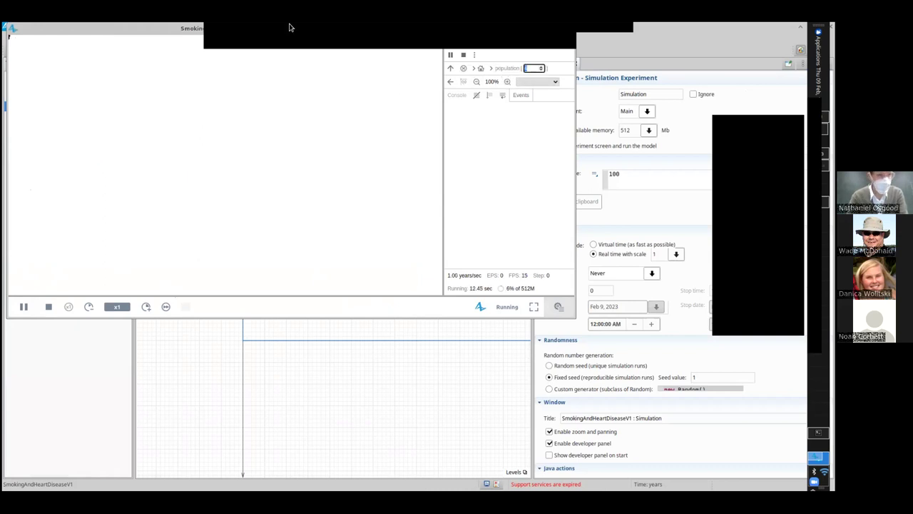
left_click_drag(191, 30, 207, 146)
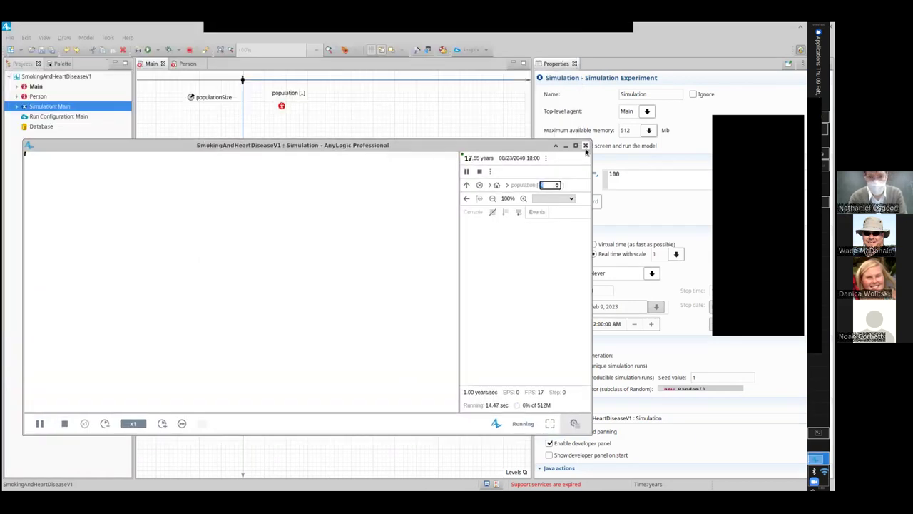
left_click(586, 146)
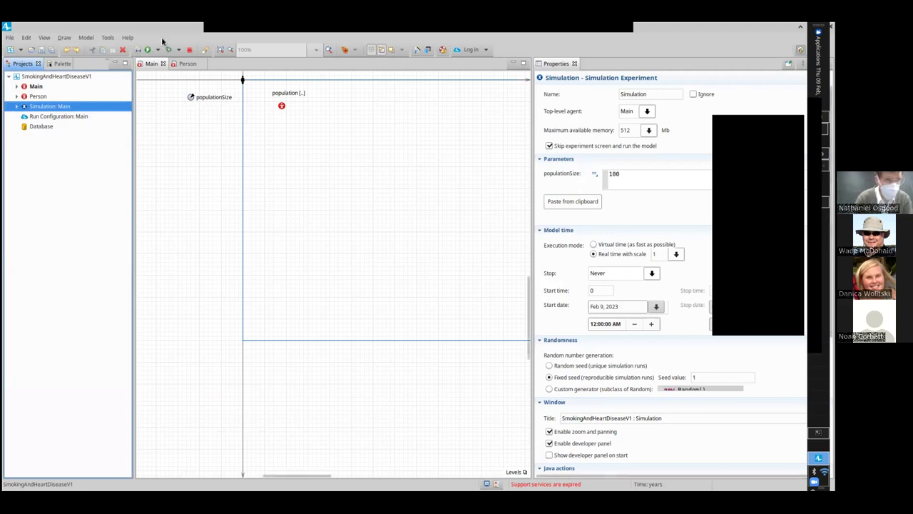
Step: Set the layout type in the Main agent type's space and network settings to Random
left_click(70, 85)
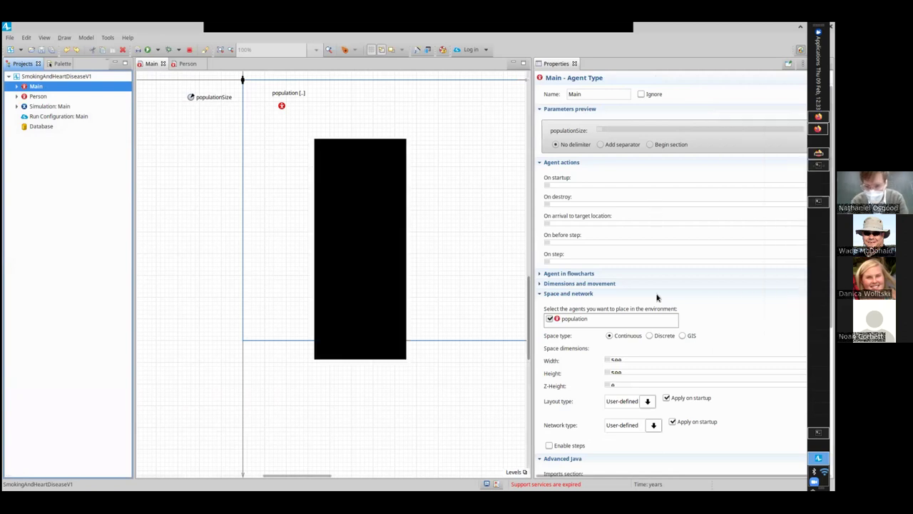
left_click(646, 404)
left_click(631, 422)
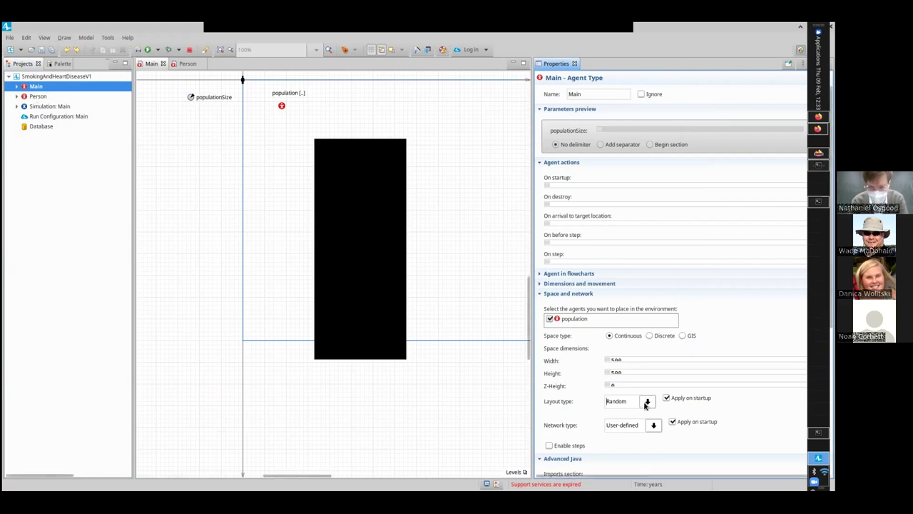
Step: Run the Simulation experiment to check how the agents are laid out, then close the run
right_click(50, 107)
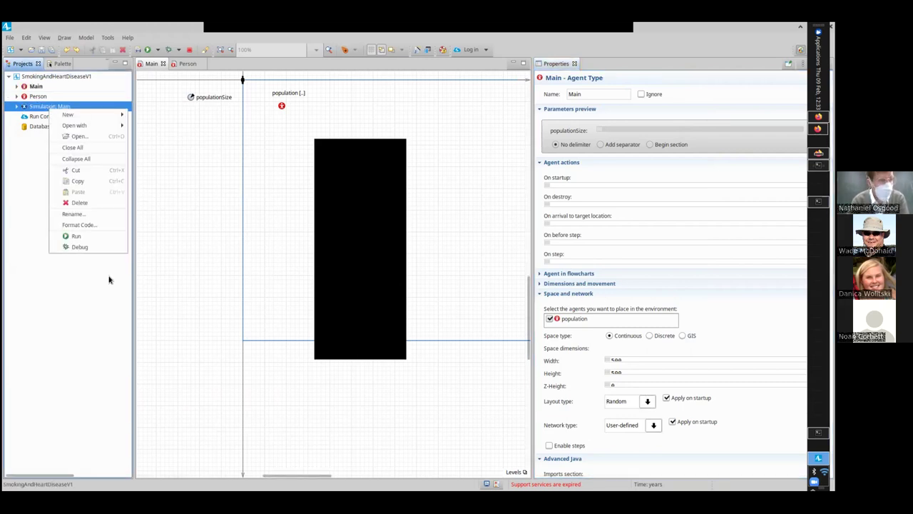
left_click(88, 236)
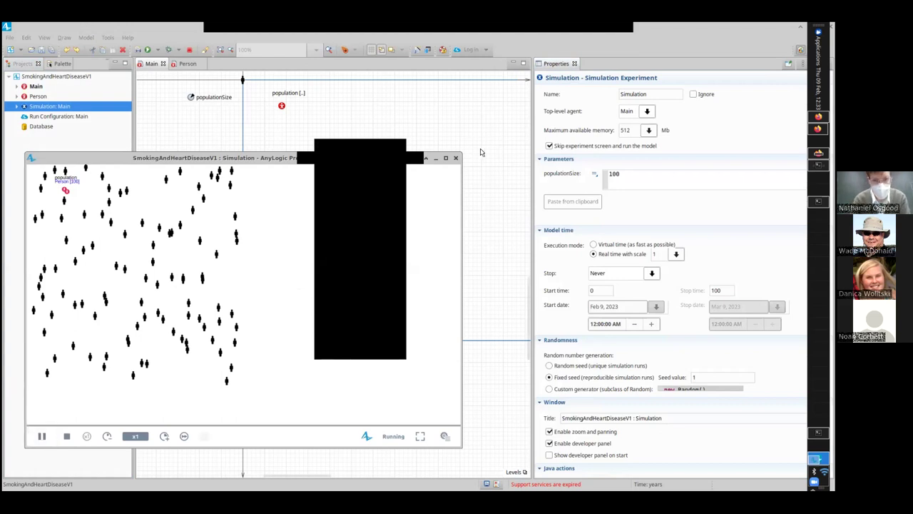
left_click(456, 158)
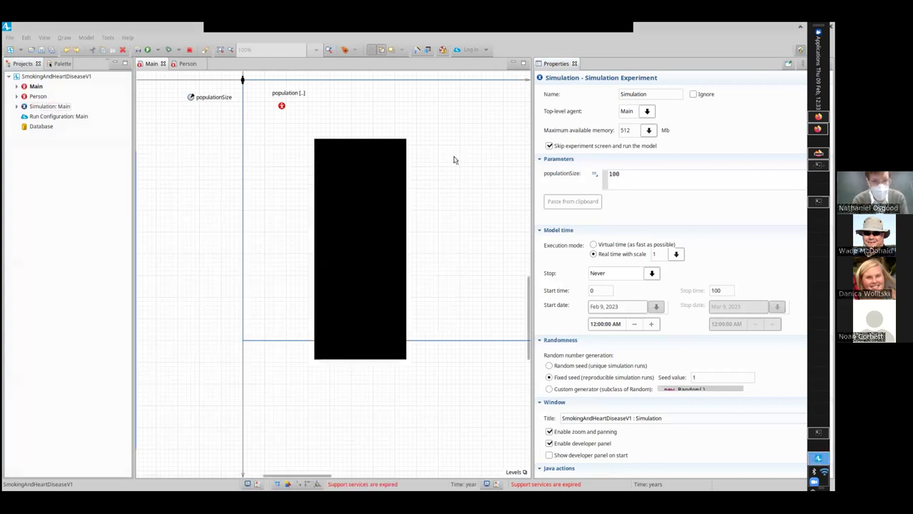
Step: Create a new Simulation-type experiment named Population1000 in SmokingAndHeartDiseaseV1, with Main as its top-level agent
left_click(47, 107)
right_click(43, 77)
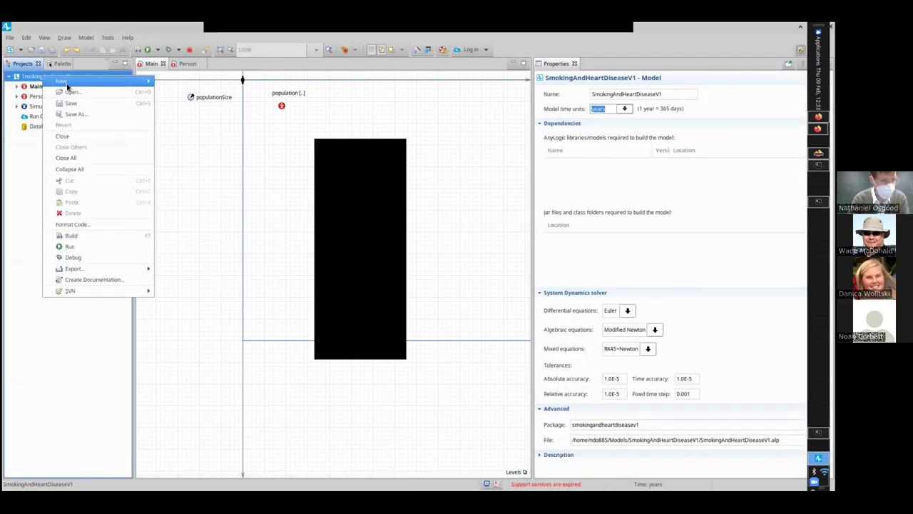
mouse_move(68, 83)
left_click(187, 125)
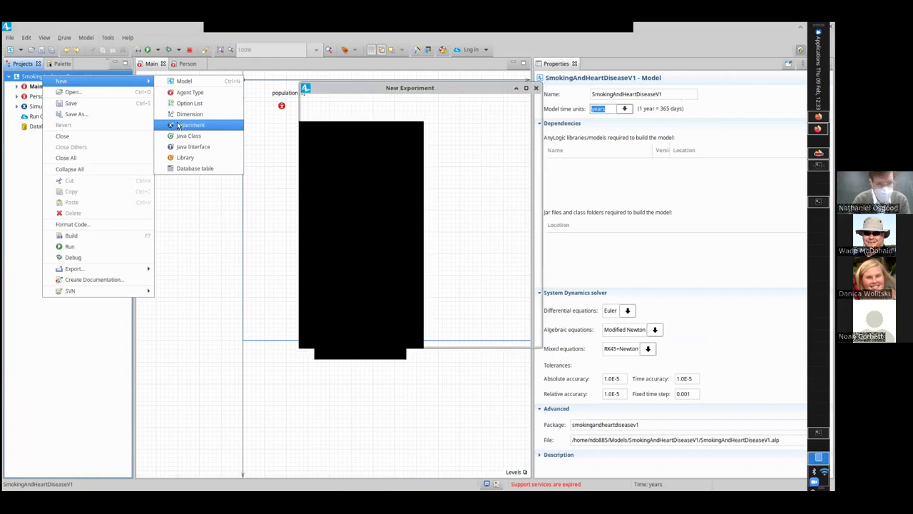
type("Population1000")
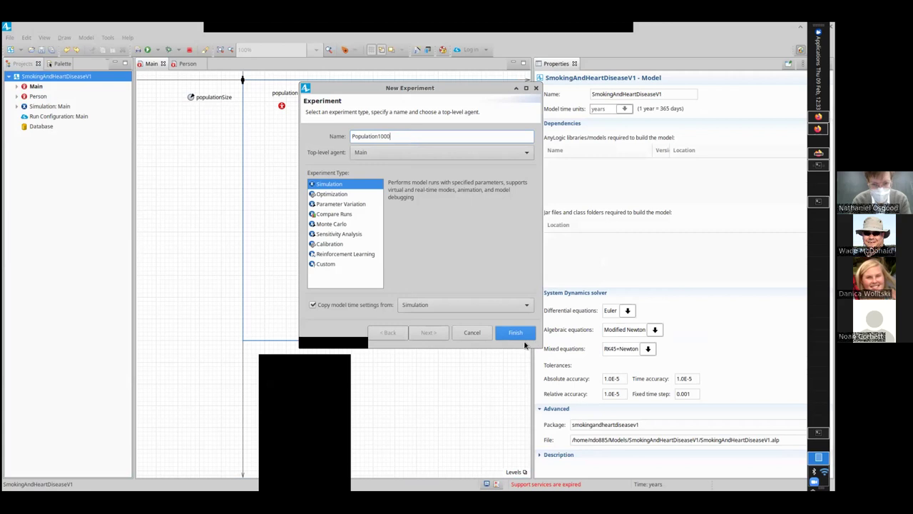
left_click(517, 333)
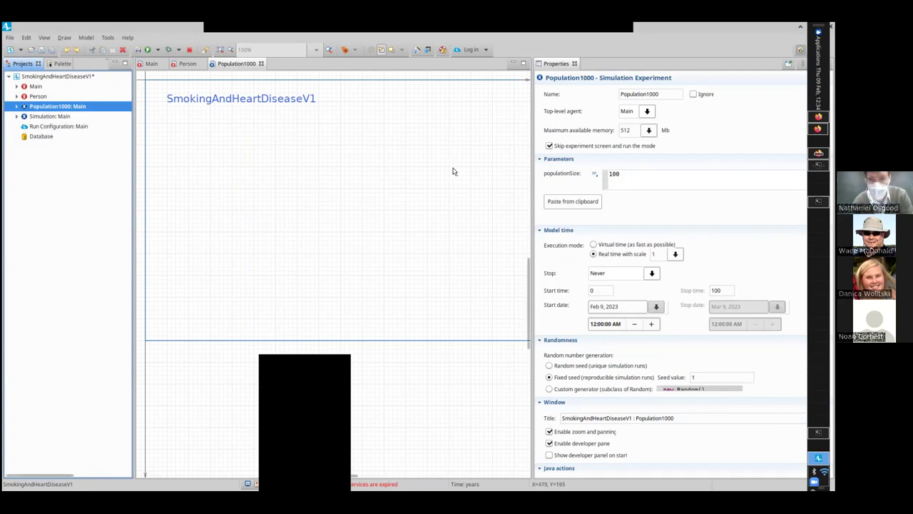
Step: Set the populationSize parameter of the Population1000 experiment to 1000 and save the model
left_click(649, 179)
type("0")
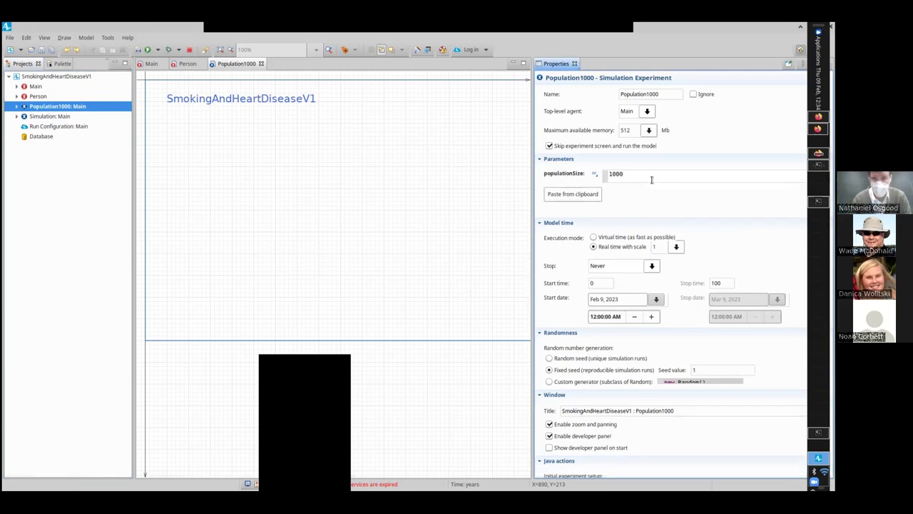
key("ctrl+s")
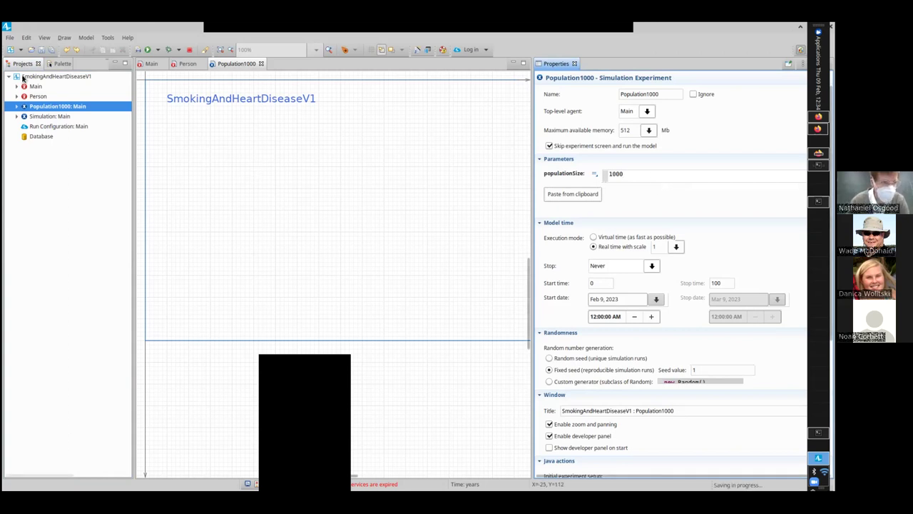
Step: Run the Population1000 experiment, view the agents' layout in the enlarged run window, and close the run
right_click(40, 98)
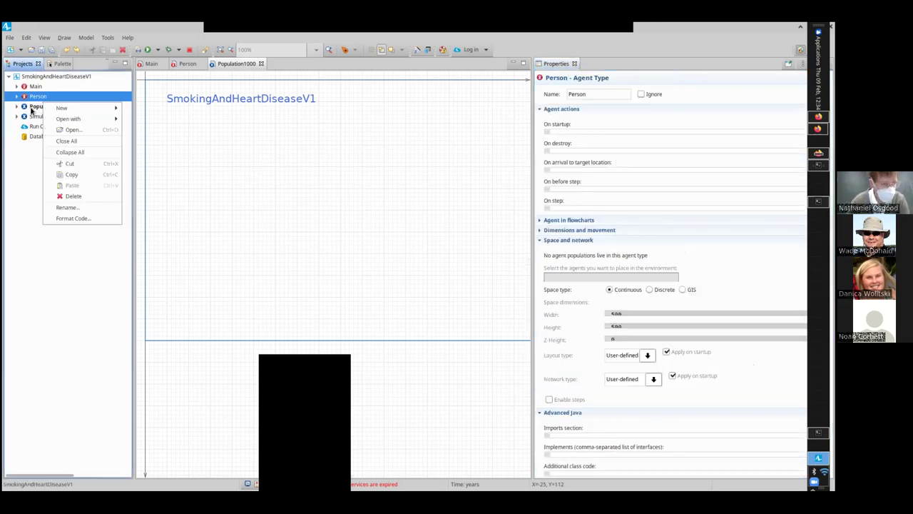
left_click(31, 107)
right_click(31, 107)
left_click(73, 235)
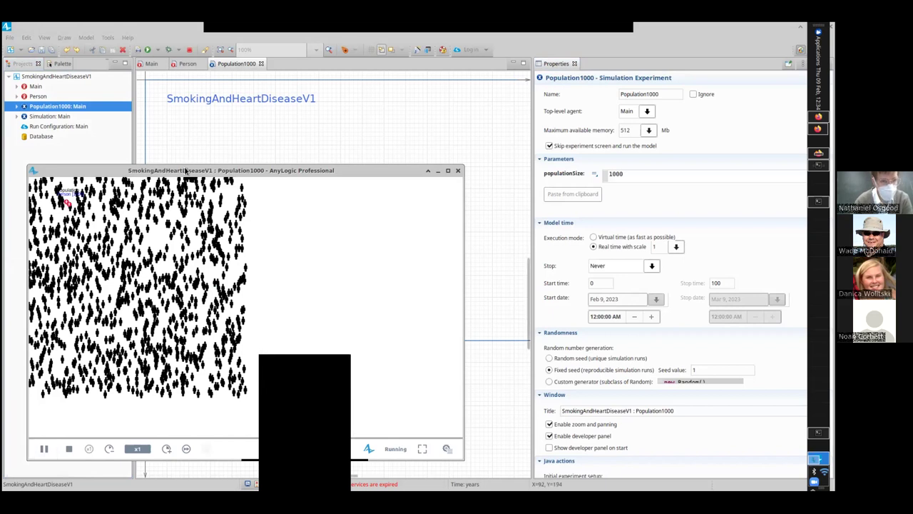
double_click(187, 171)
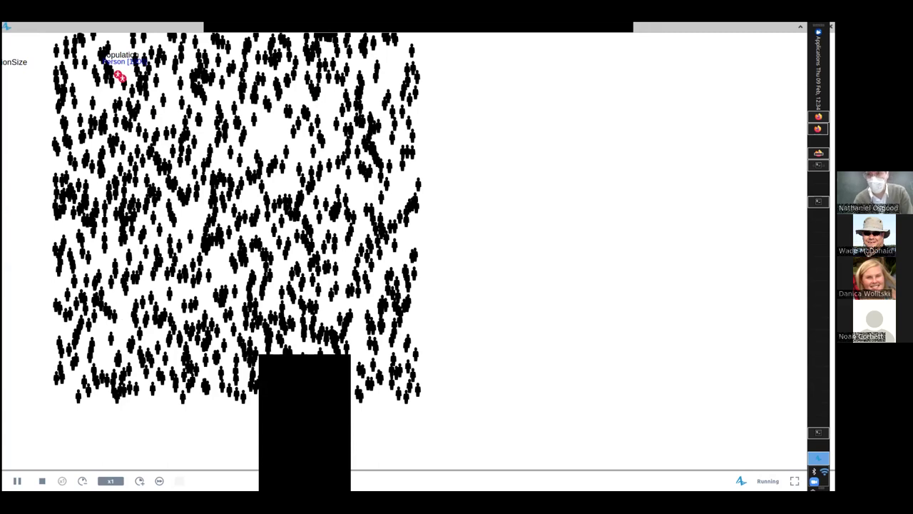
left_click(800, 26)
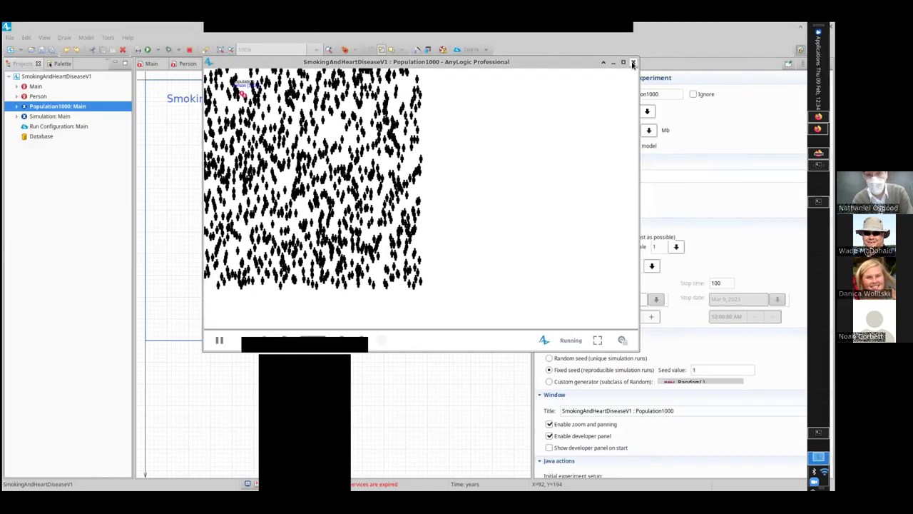
left_click_drag(483, 162, 498, 188)
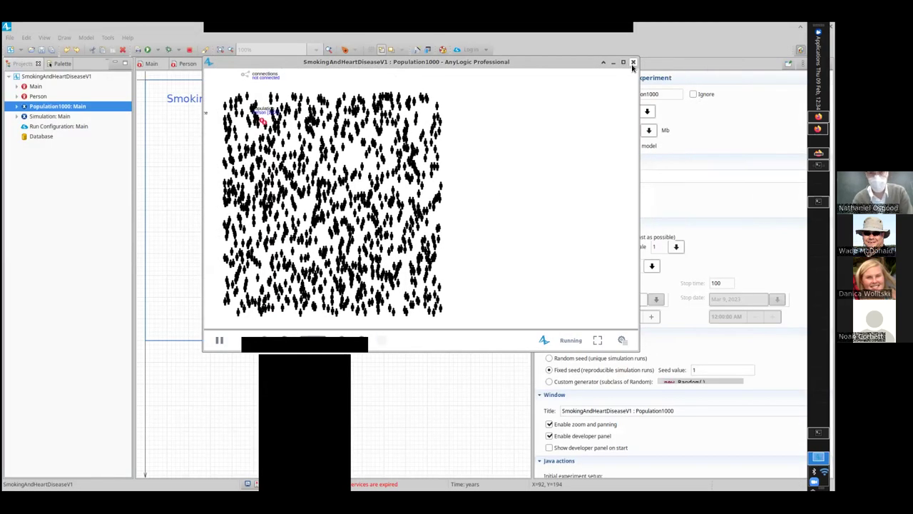
left_click(632, 63)
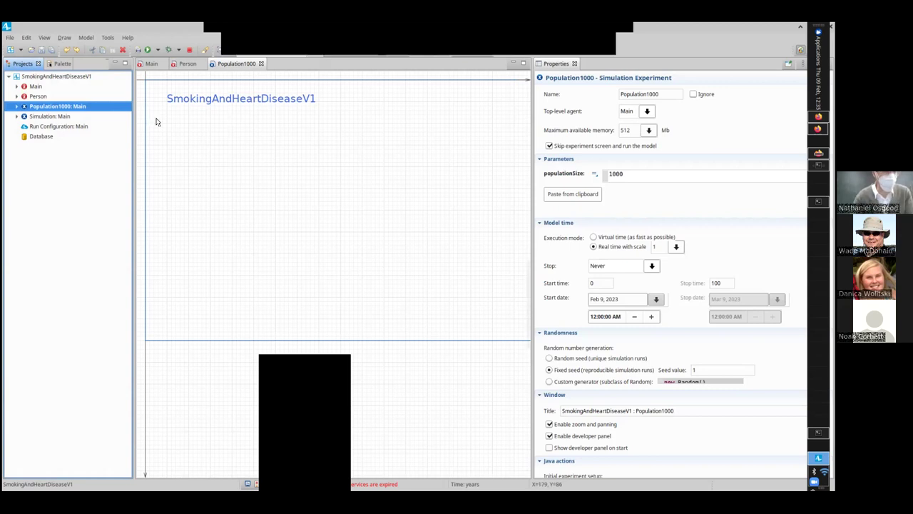
Step: Open the Person agent type and add a statechart entry point named smokingStatechart near the top of its canvas
left_click(36, 96)
double_click(36, 97)
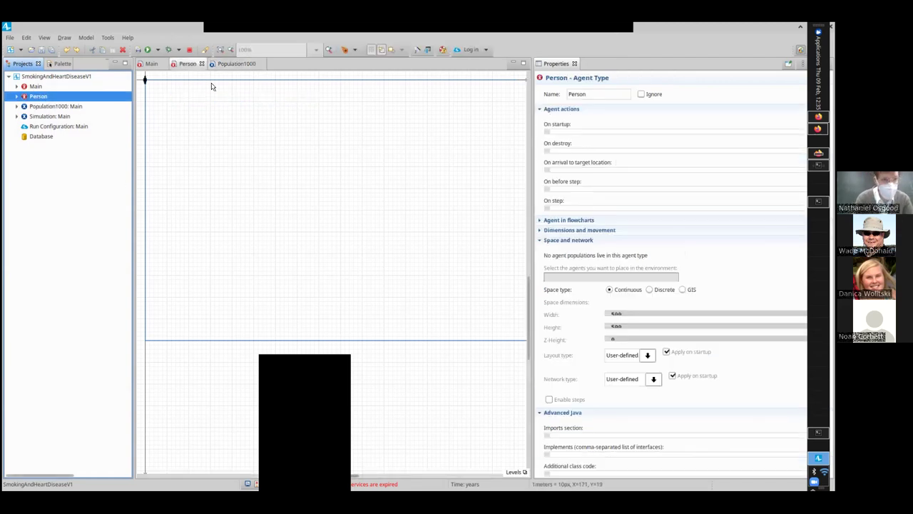
left_click(59, 63)
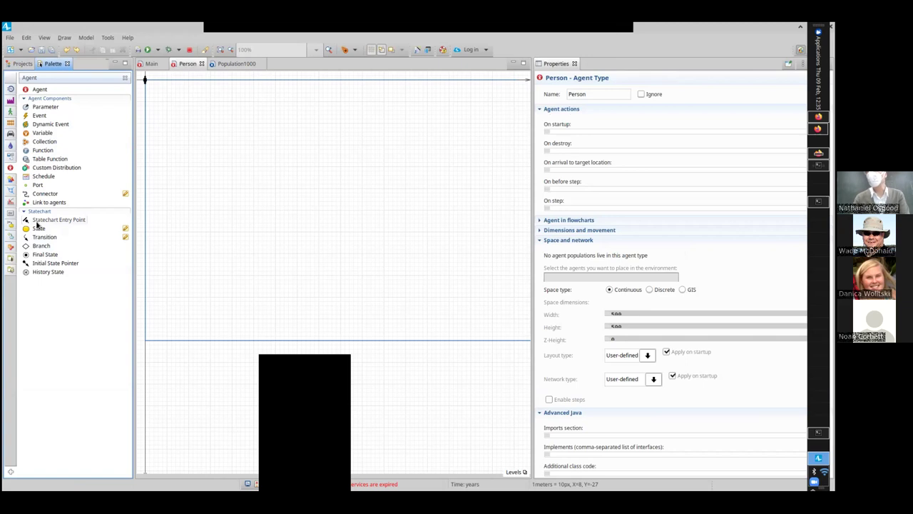
left_click_drag(37, 225, 212, 109)
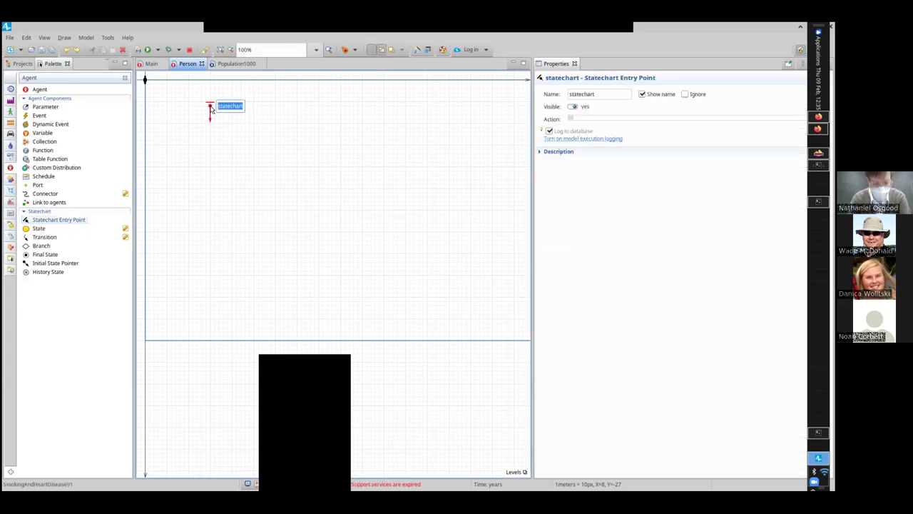
type("smok")
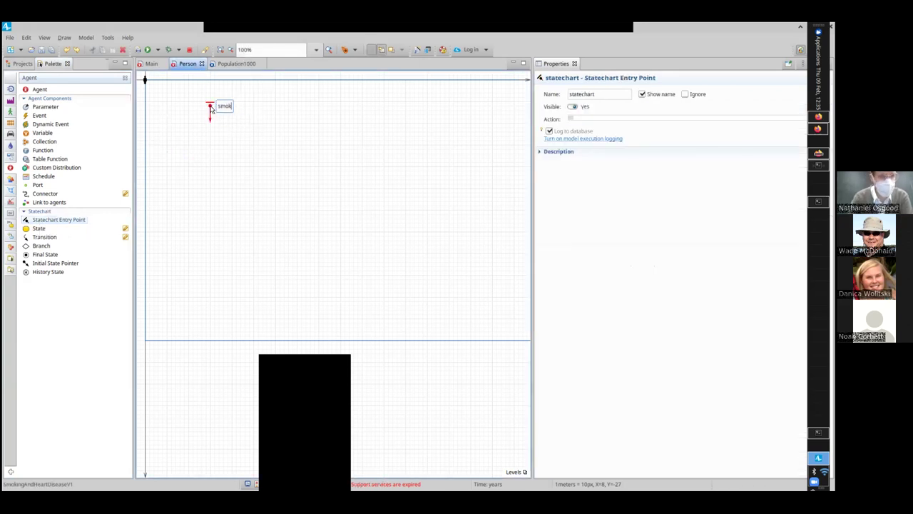
type("ingStatechart")
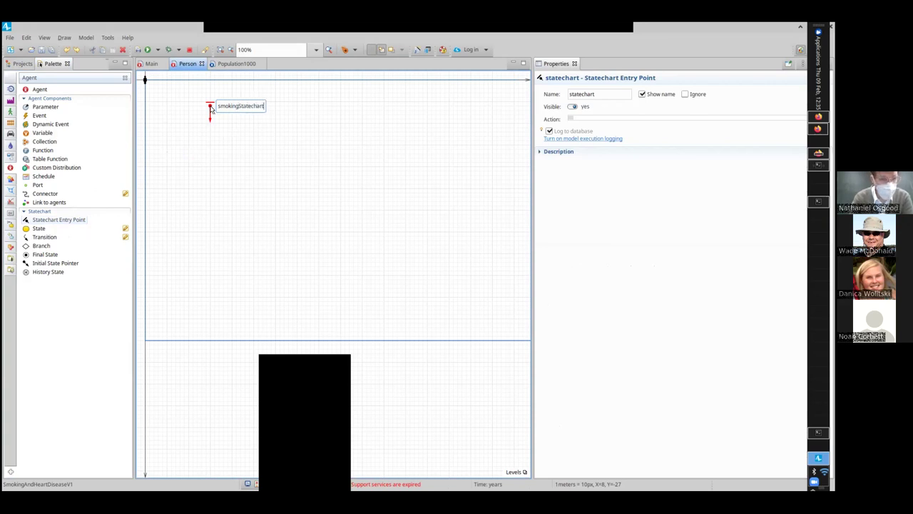
key("Return")
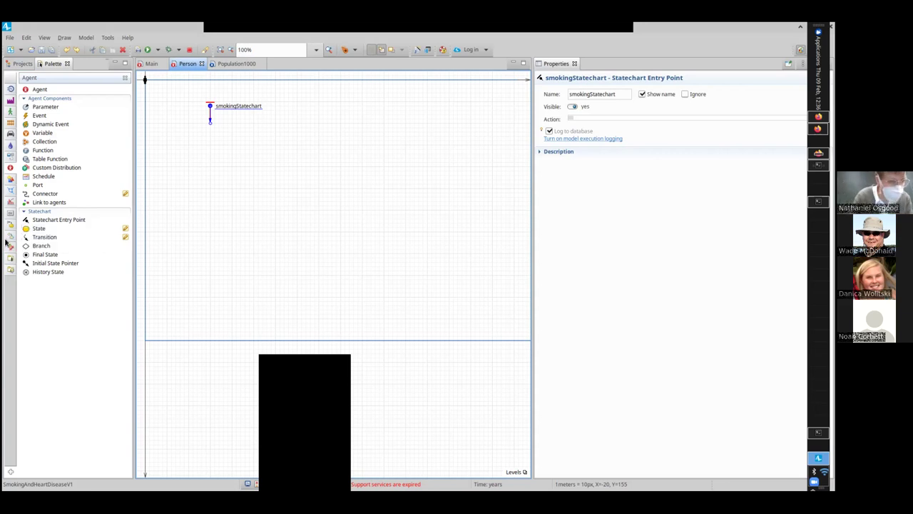
Step: Add a state named NeverSmoking at the end of the smokingStatechart entry arrow and a state named CurrentSmoker below it
left_click_drag(27, 230, 193, 128)
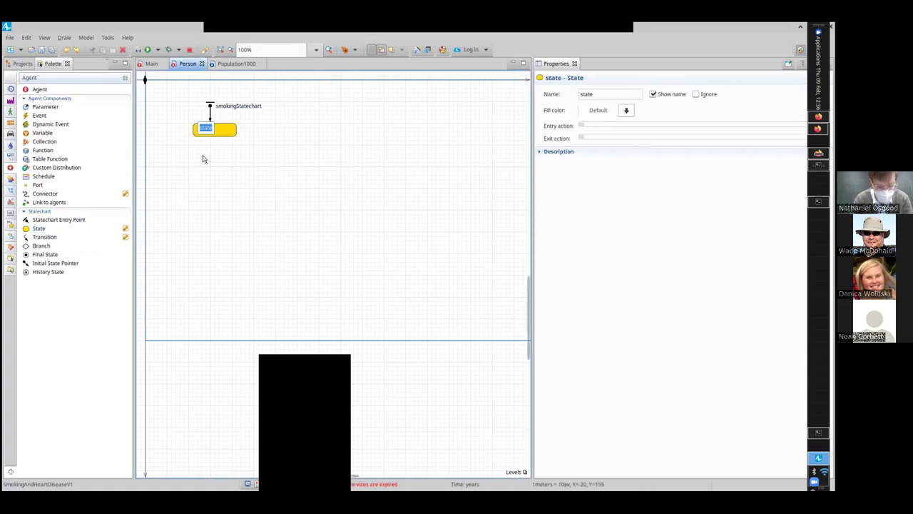
type("NeverSm")
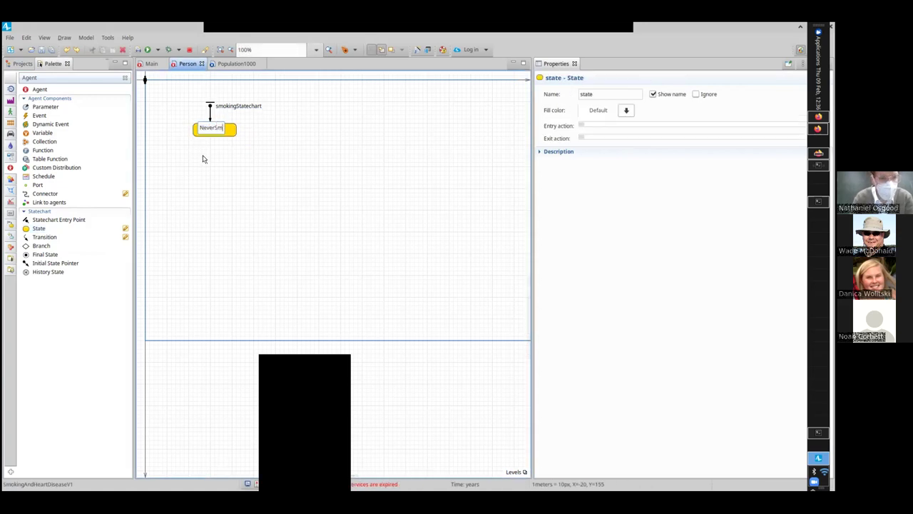
type("oking")
key("Return")
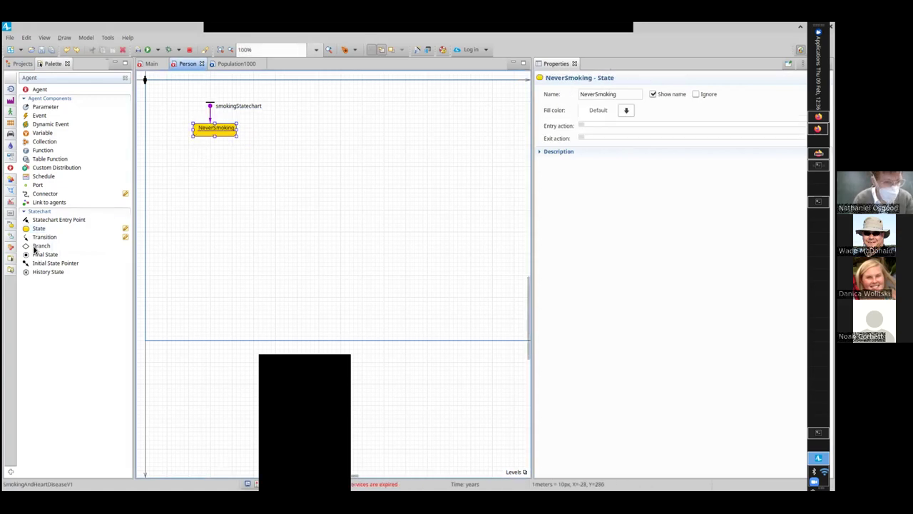
left_click_drag(27, 232, 191, 172)
type("CurrentSmoker")
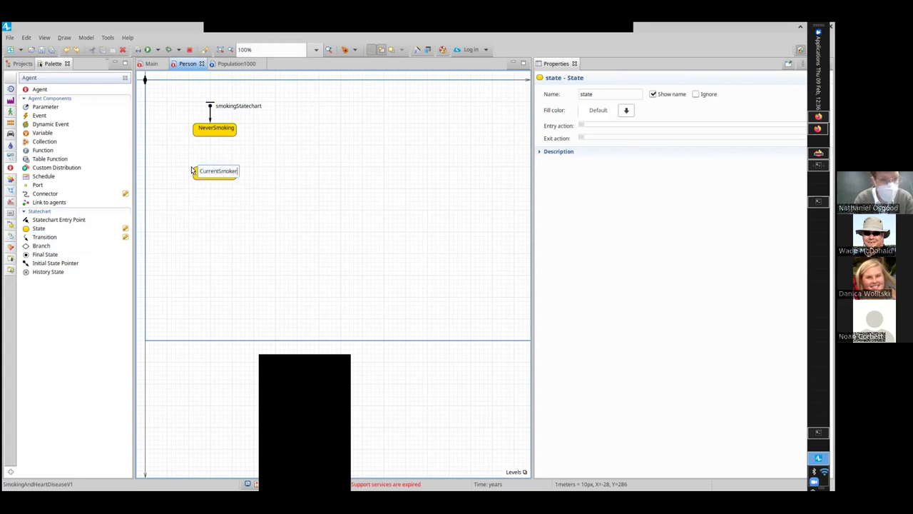
key("Return")
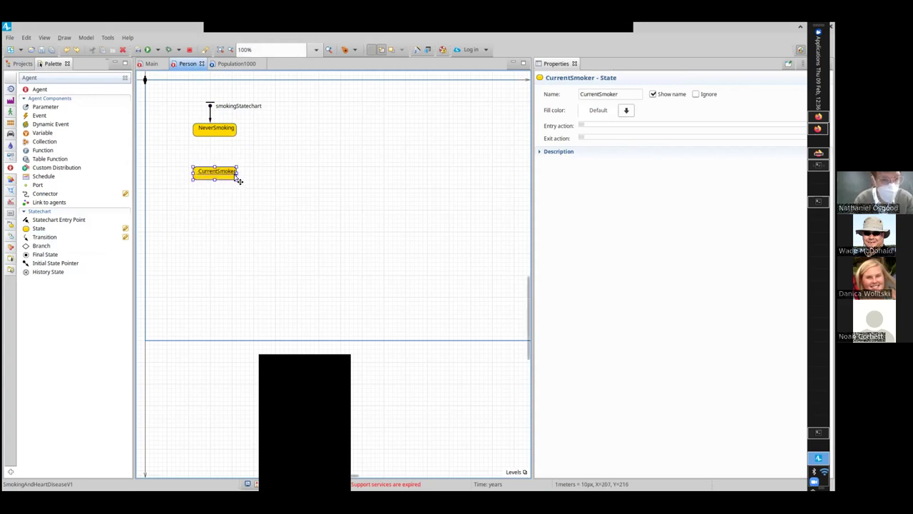
Step: Rename the NeverSmoking state as NeverSmoker
left_click(214, 132)
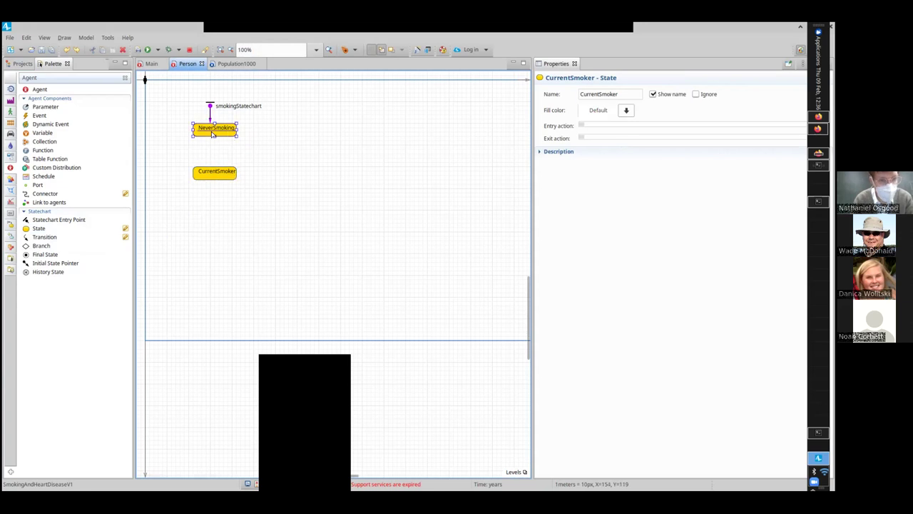
double_click(629, 93)
key("BackSpace")
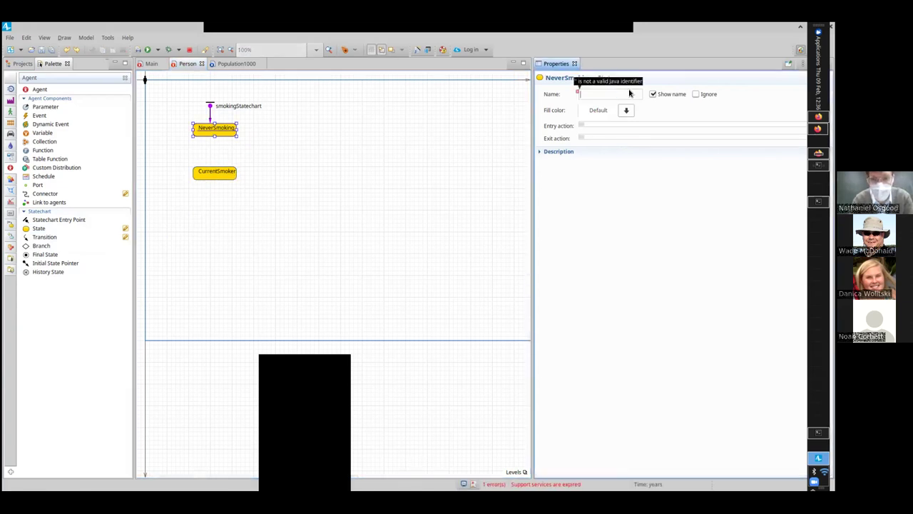
type("NeverSmoker")
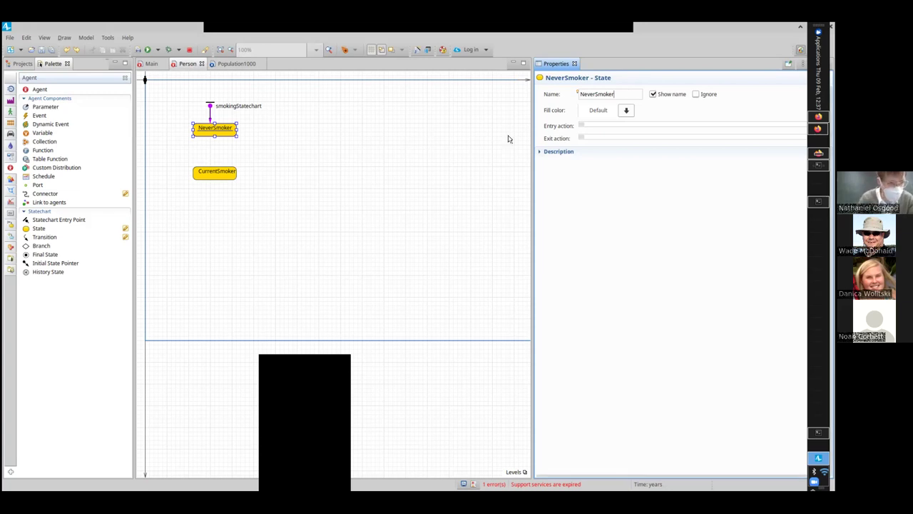
Step: Add a third state named FormerSmoker below CurrentSmoker in the statechart
left_click_drag(35, 229, 193, 220)
type("F")
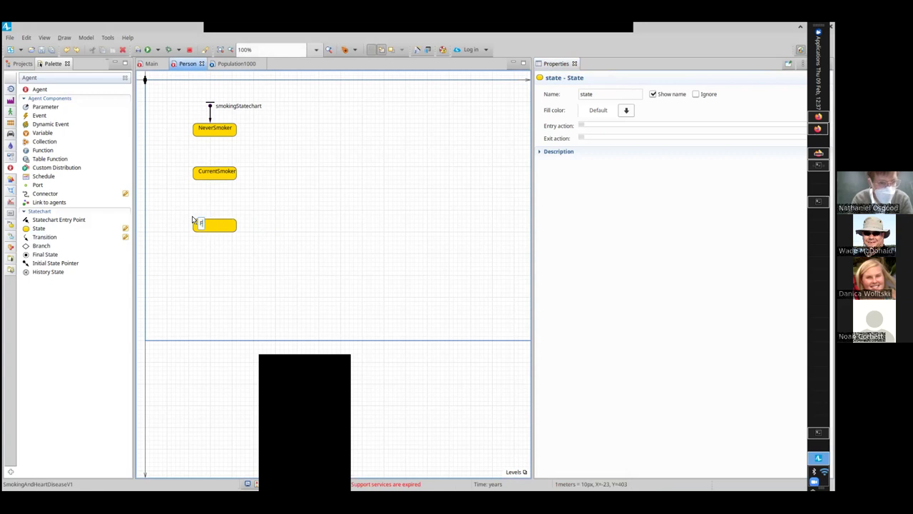
type("ormerSmoker")
key("Return")
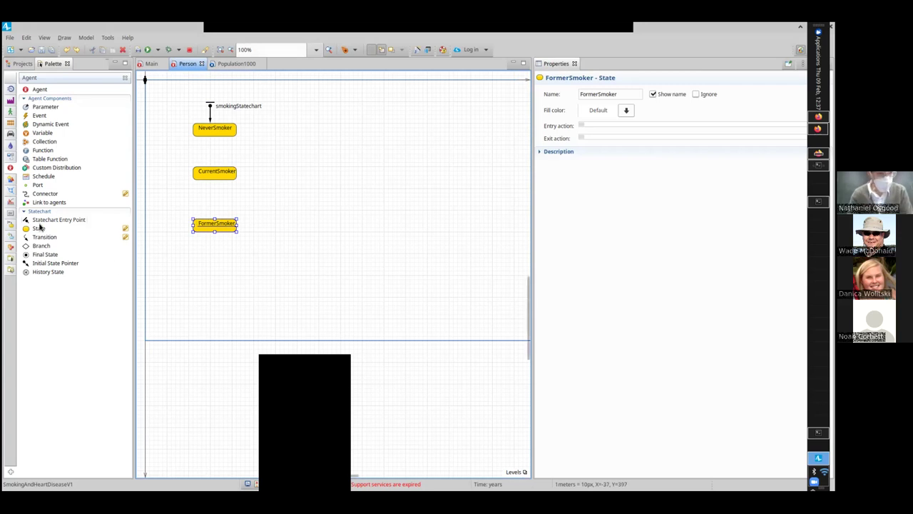
Step: Connect NeverSmoker to CurrentSmoker with a transition named initation, showing its name with the label placed beside the arrow
left_click_drag(41, 239, 213, 137)
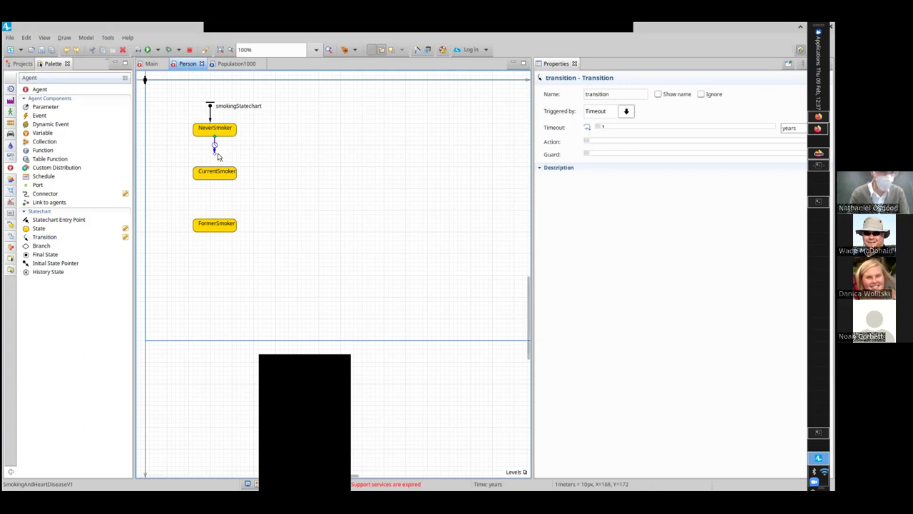
left_click_drag(218, 154, 215, 167)
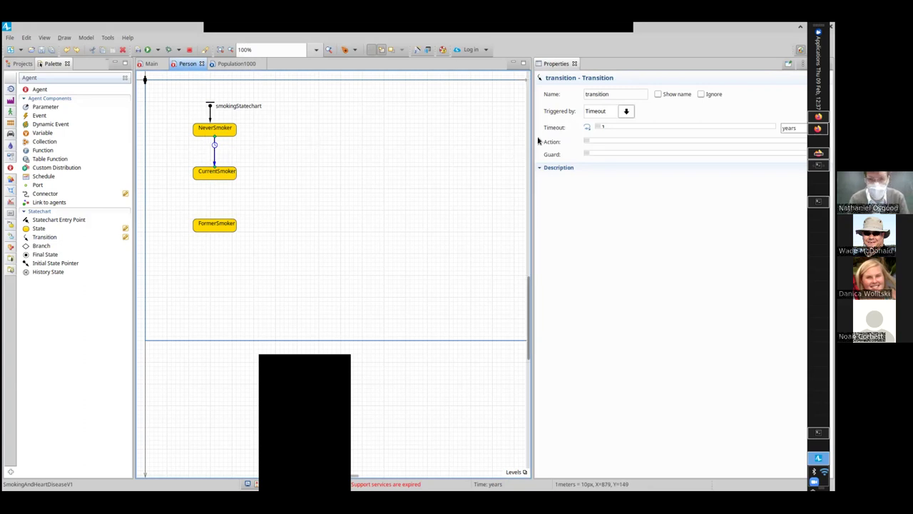
double_click(618, 94)
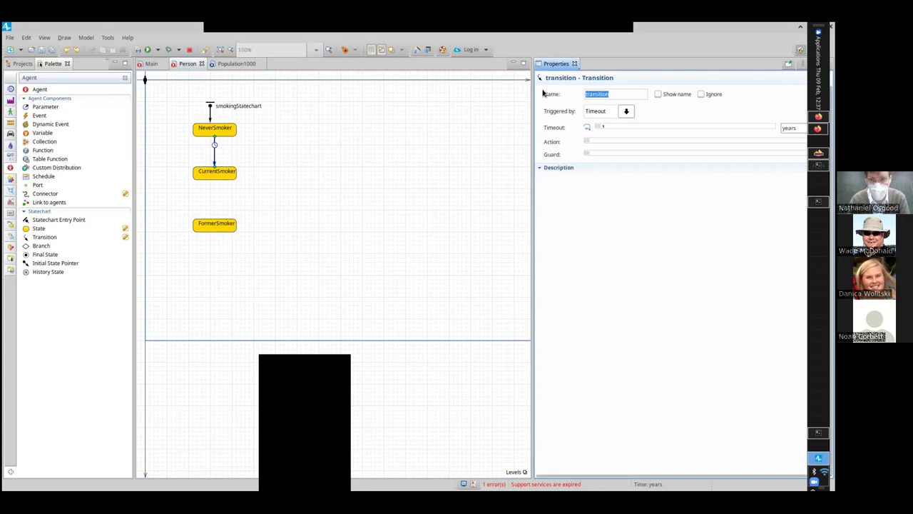
left_click(658, 95)
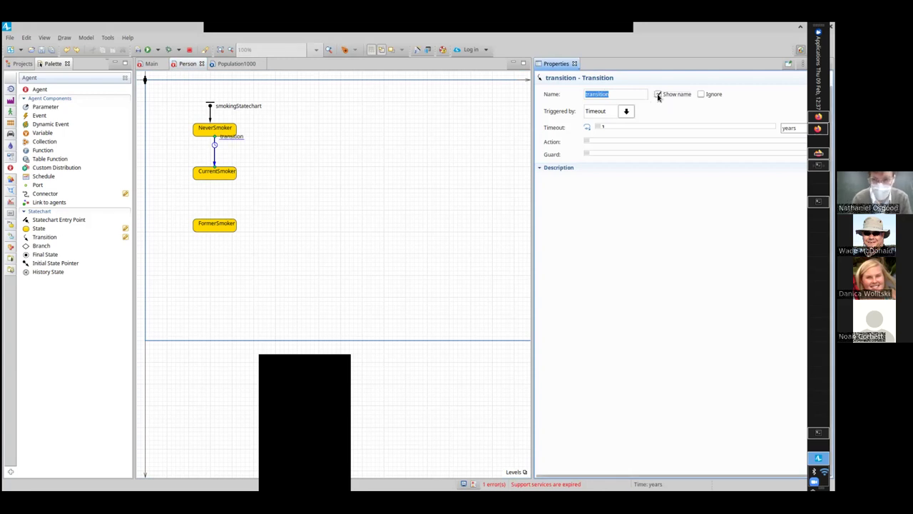
left_click(617, 93)
double_click(618, 93)
type("initiation")
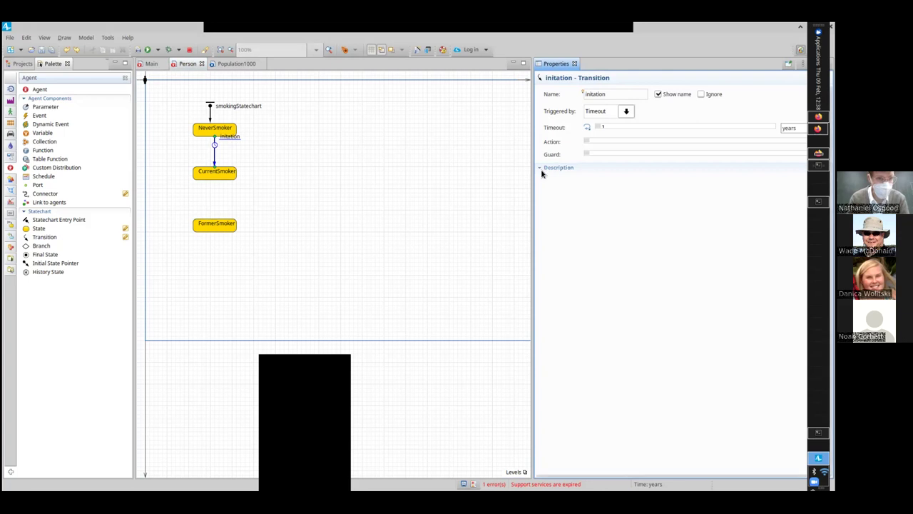
left_click_drag(236, 138, 236, 149)
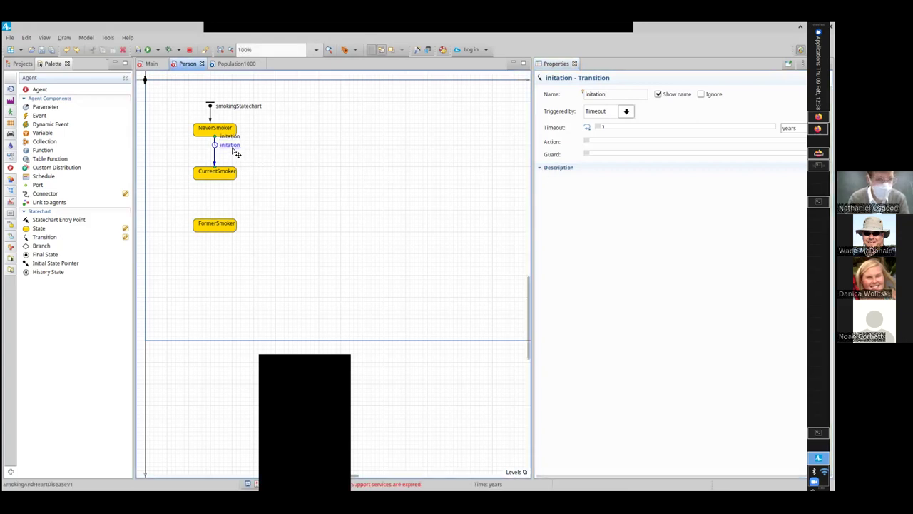
Step: Connect CurrentSmoker to FormerSmoker with a transition named quitting, showing its name with the label placed left of the arrow
left_click_drag(29, 237, 201, 222)
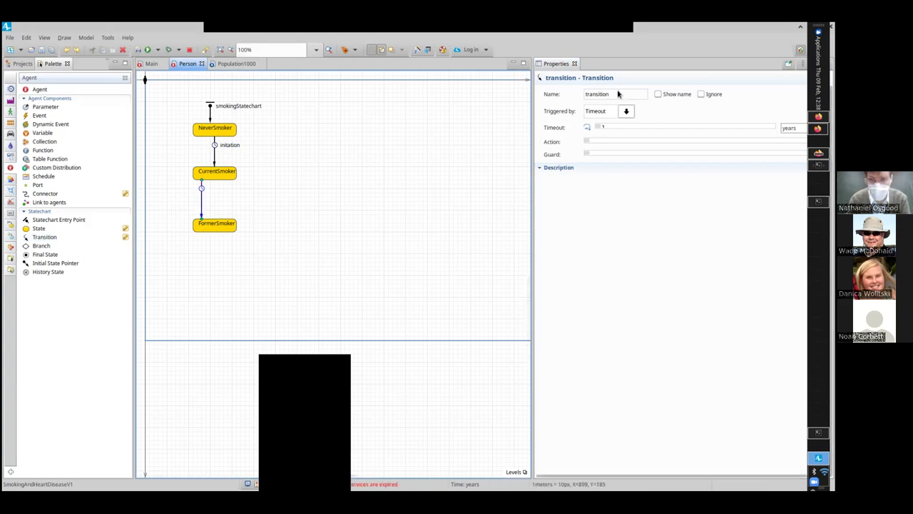
left_click_drag(618, 93, 543, 95)
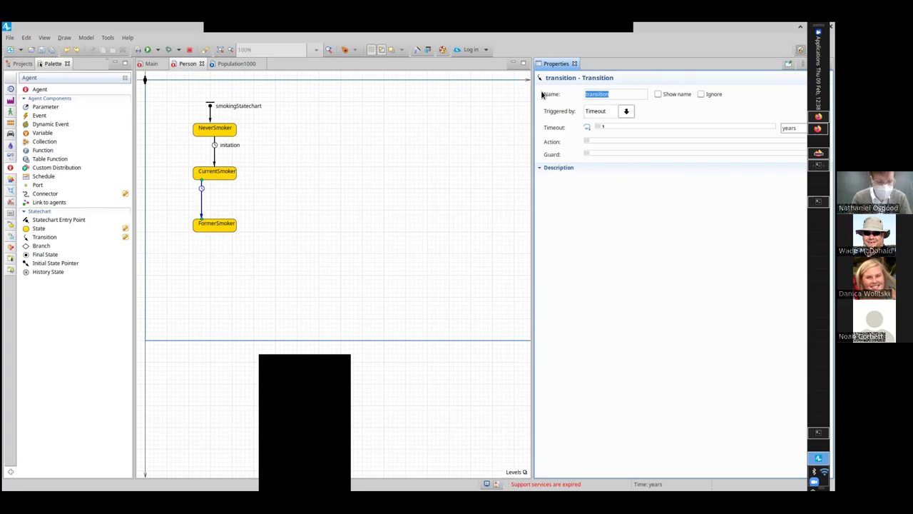
type("quitting")
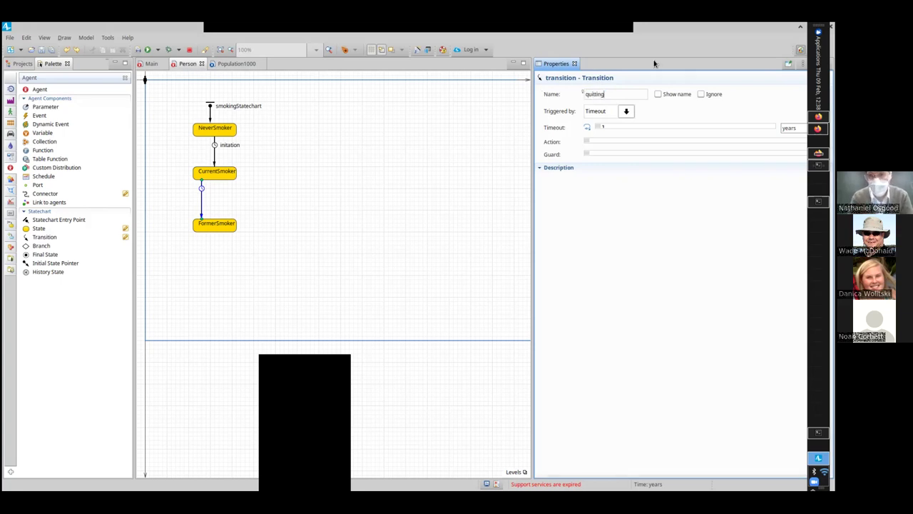
left_click(658, 95)
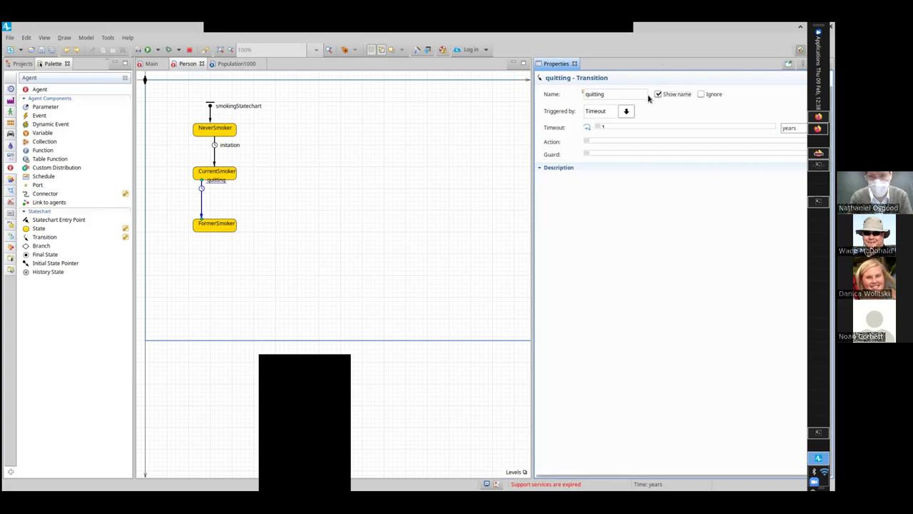
left_click_drag(223, 186, 197, 198)
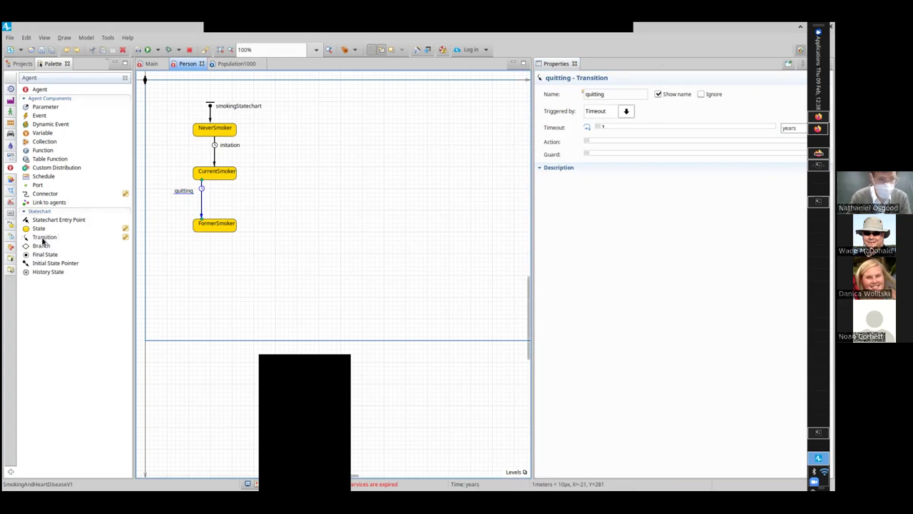
Step: Connect FormerSmoker back to CurrentSmoker with a transition named relapse, showing its name with the label right of the arrow, and save
left_click_drag(43, 241, 223, 180)
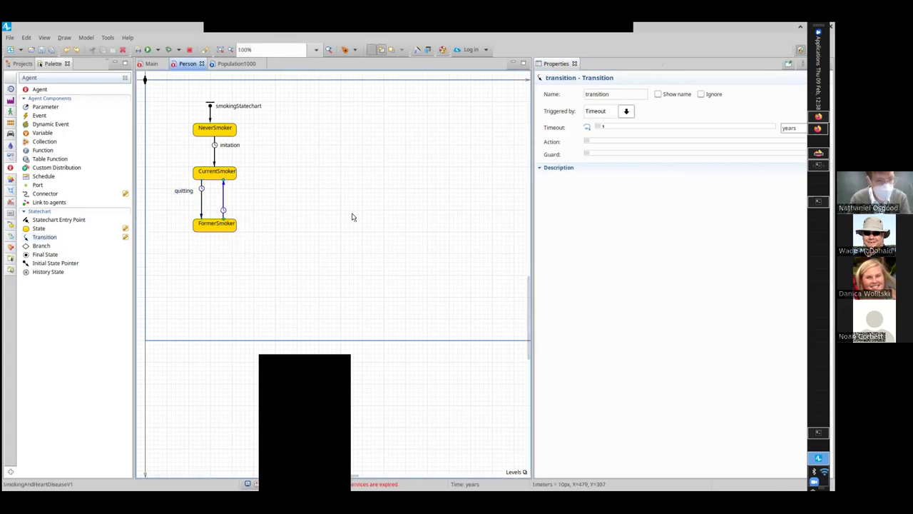
left_click(624, 97)
left_click(658, 94)
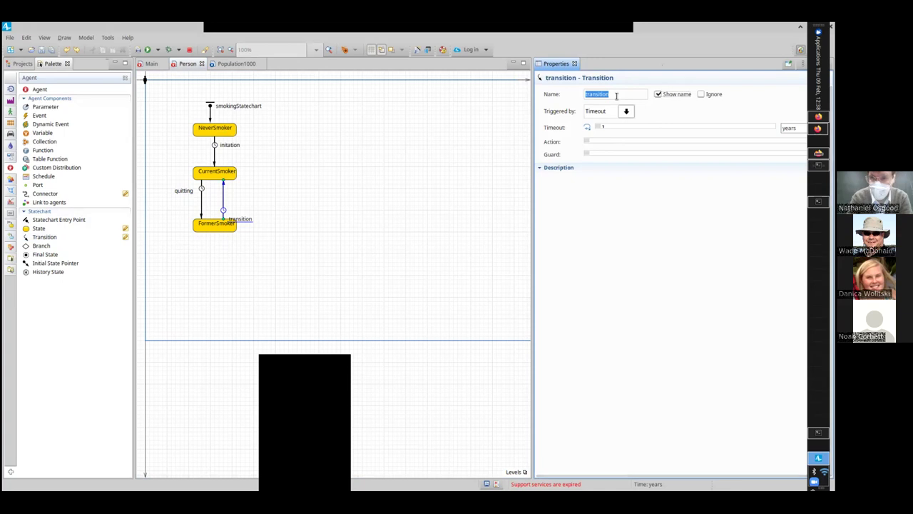
left_click(617, 96)
double_click(617, 97)
type("relapse")
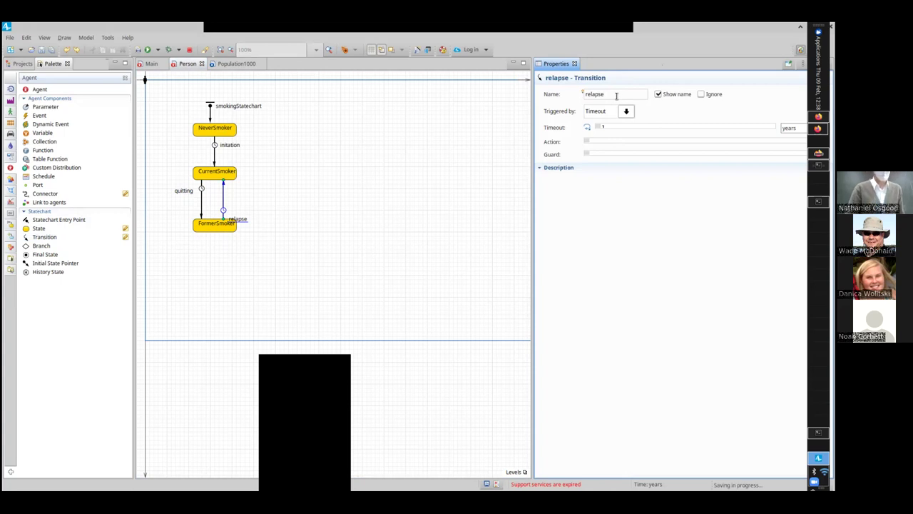
left_click(249, 226)
left_click_drag(248, 226, 243, 201)
key("ctrl+s")
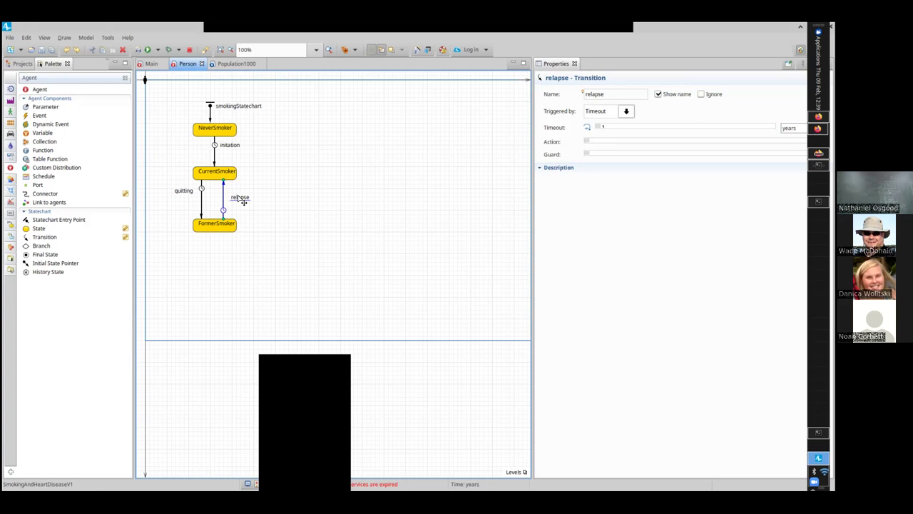
Step: Add a variable named colour to Person, placed left of the smokingStatechart entry point
left_click_drag(22, 137, 159, 102)
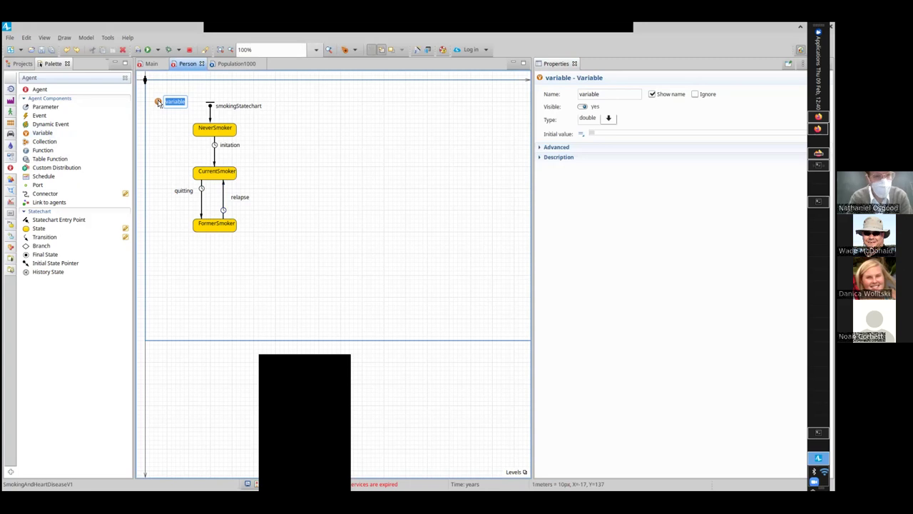
type("colour")
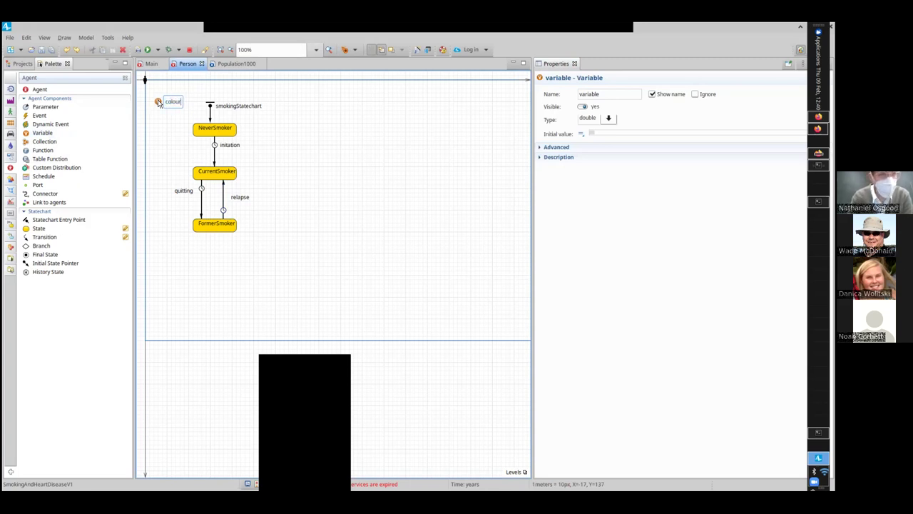
key("Return")
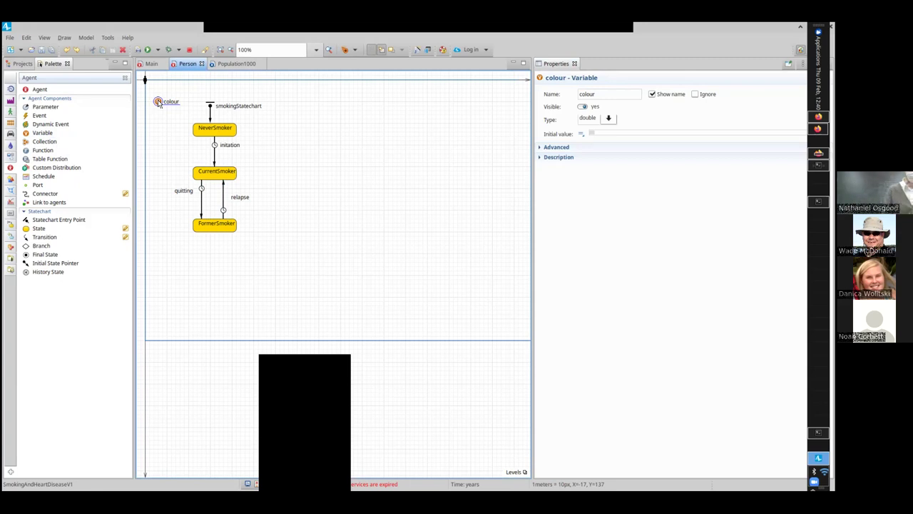
Step: Set the colour variable's type to Color and its initial value to black
left_click(608, 119)
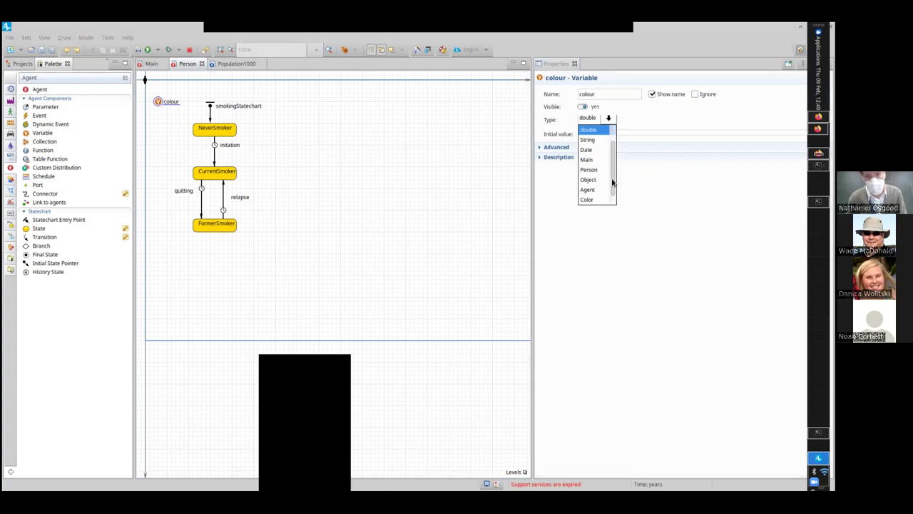
scroll(612, 183, "up", 1)
scroll(612, 182, "down", 1)
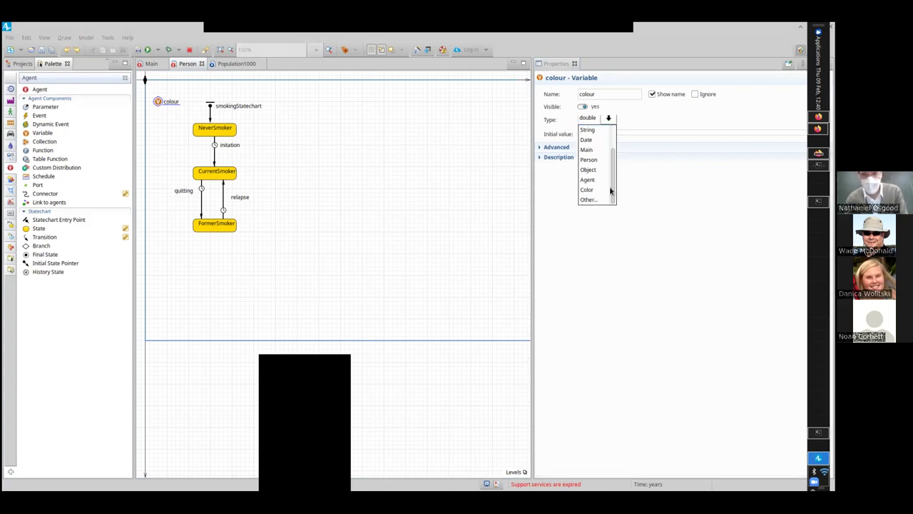
left_click(588, 190)
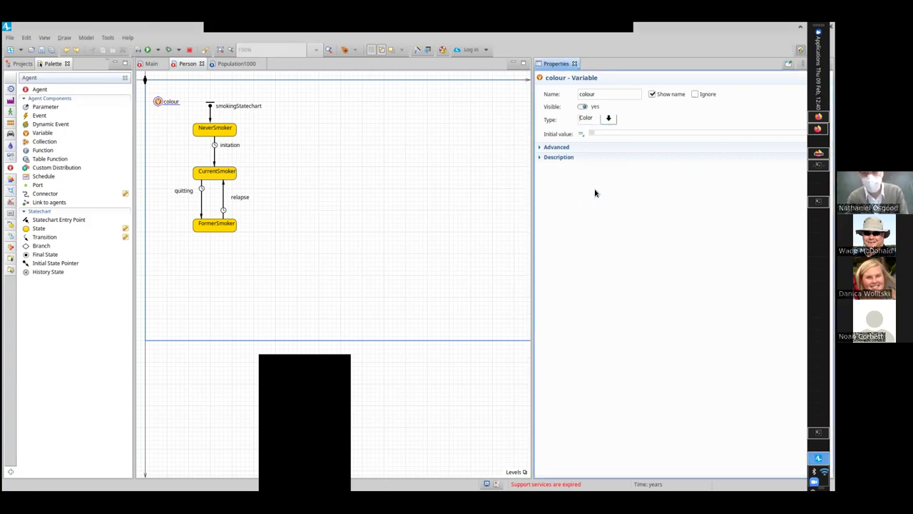
left_click(606, 132)
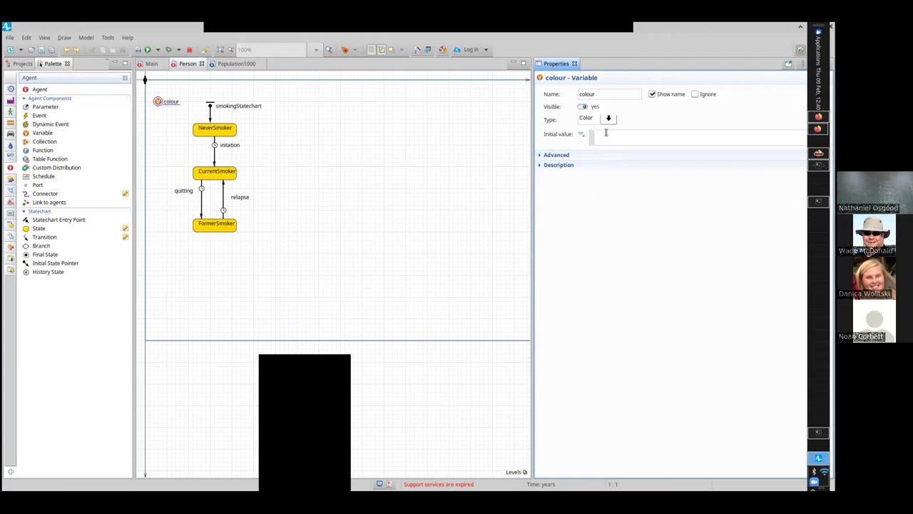
type("black")
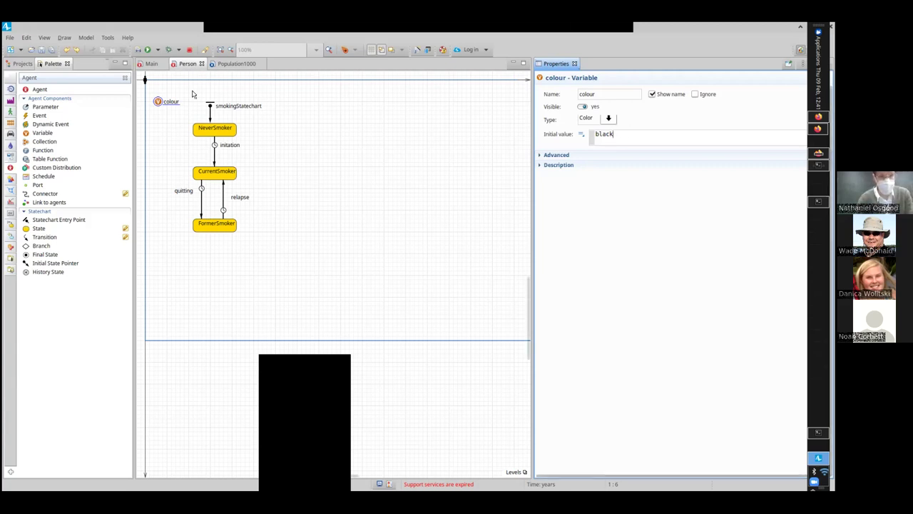
Step: Give the NeverSmoker state the entry action "colour = lime;"
left_click(213, 127)
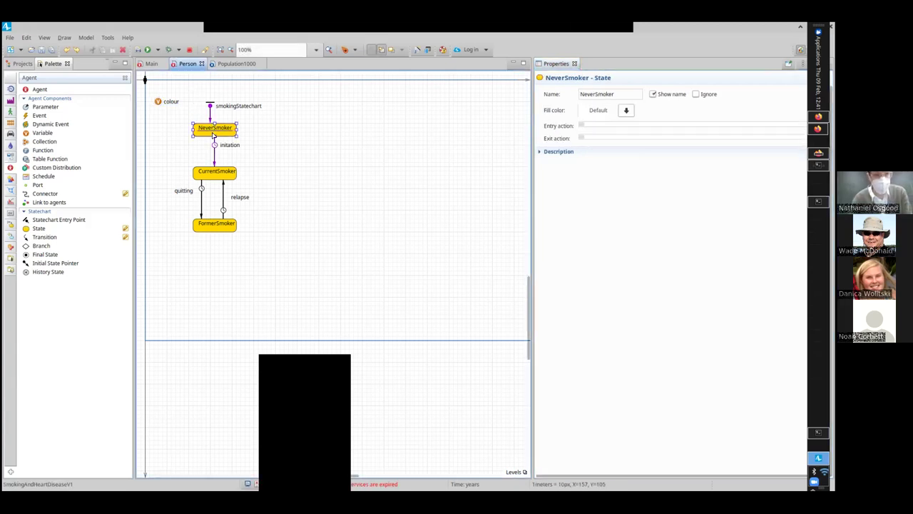
left_click(601, 127)
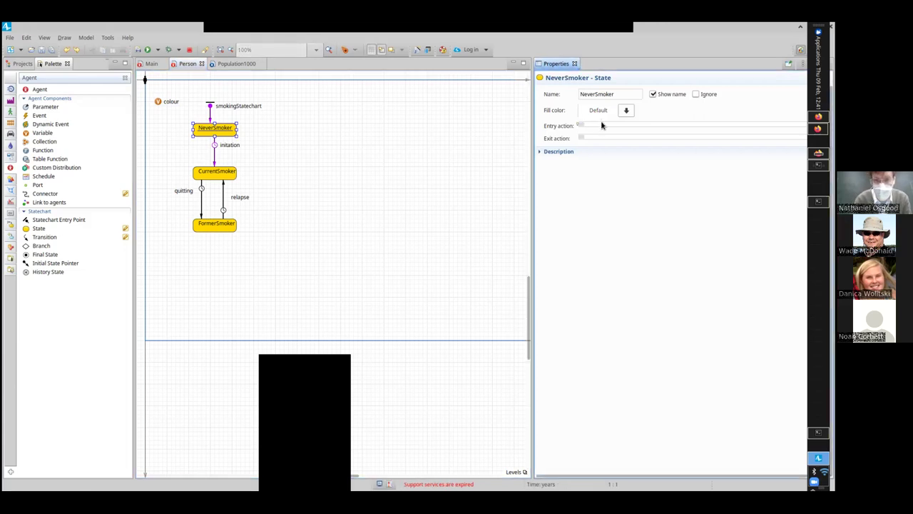
key("Return")
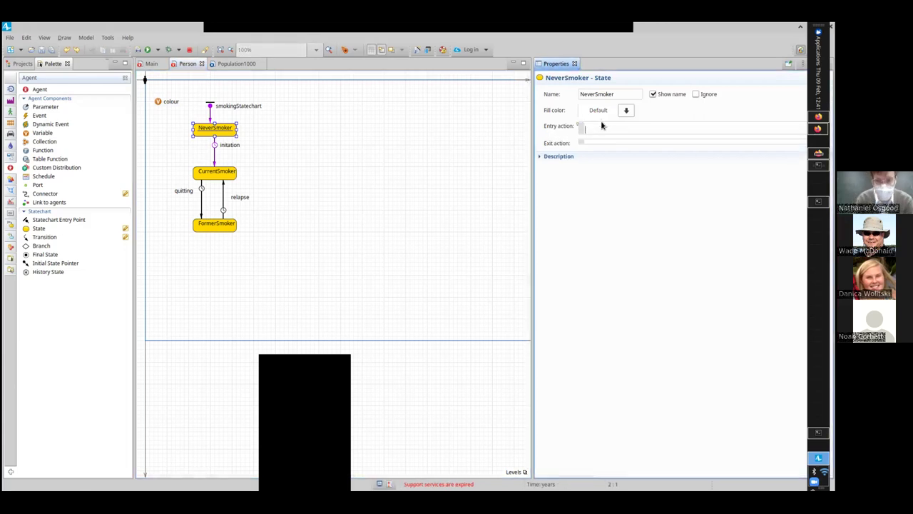
key("BackSpace")
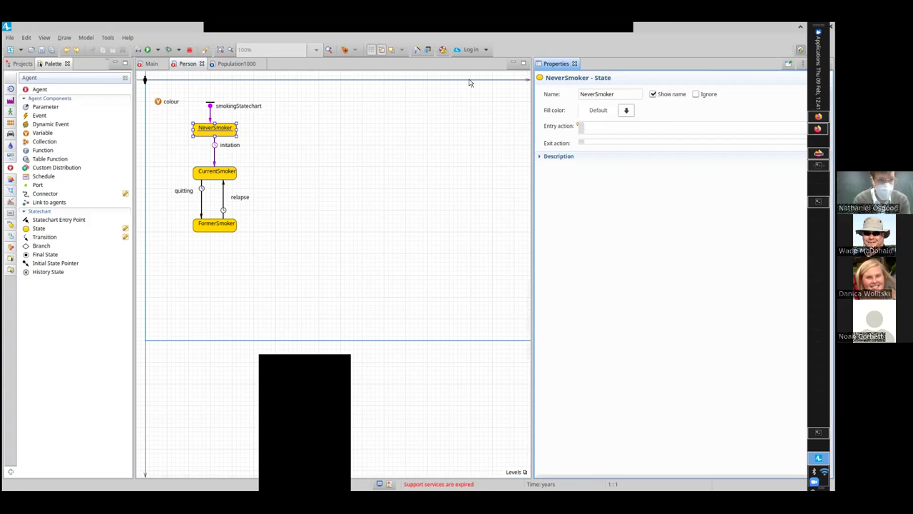
type("colour =")
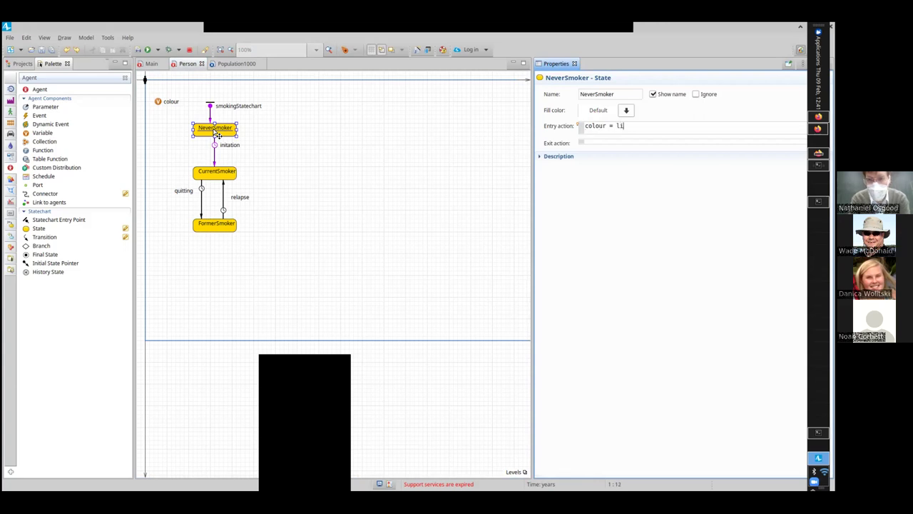
type(" li")
key("ctrl+space")
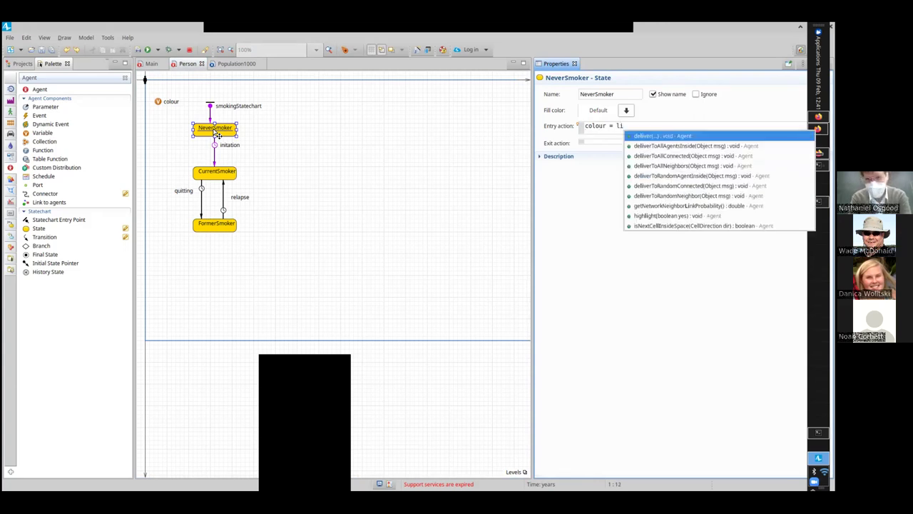
type("me;")
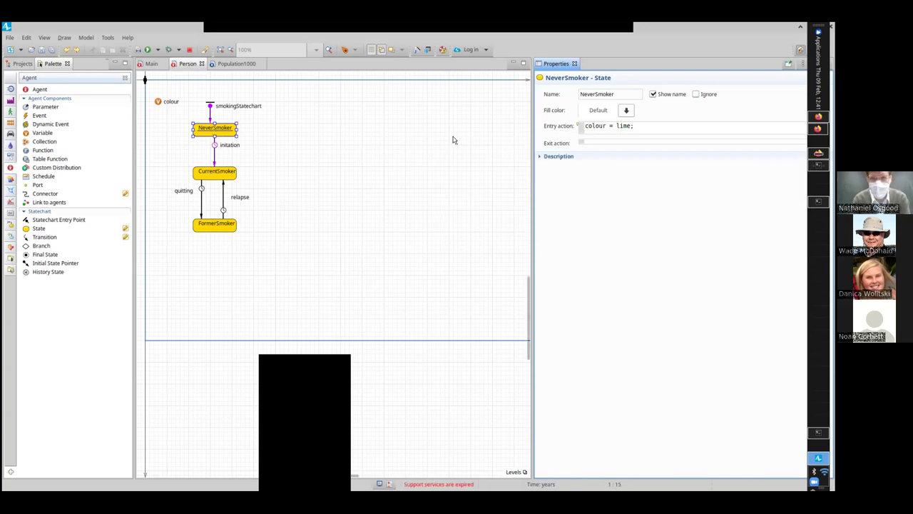
Step: Enter the entry actions "lime = red;" for CurrentSmoker and "colour = grey;" for FormerSmoker, and save the model
left_click(217, 172)
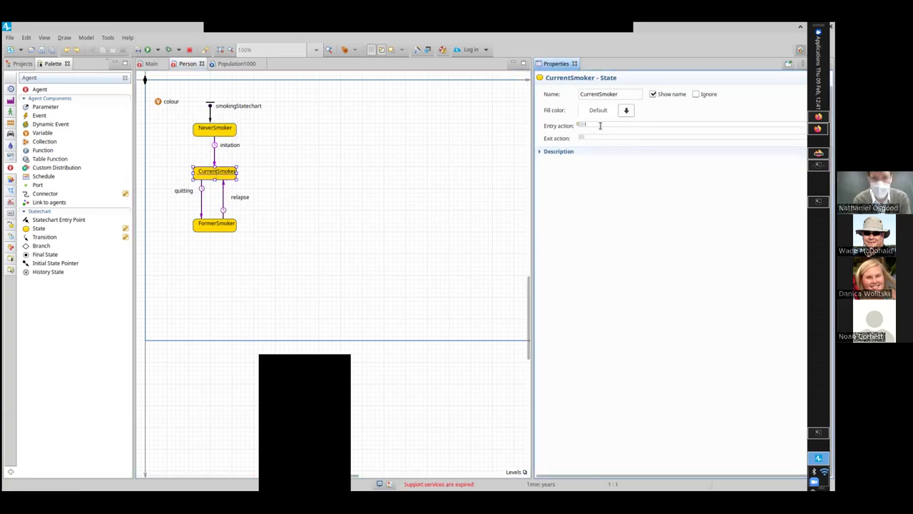
left_click(600, 125)
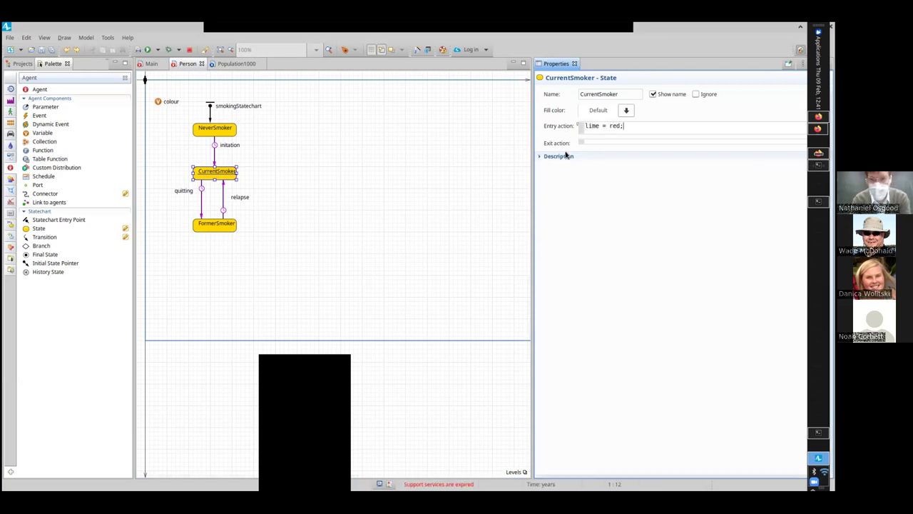
left_click(213, 225)
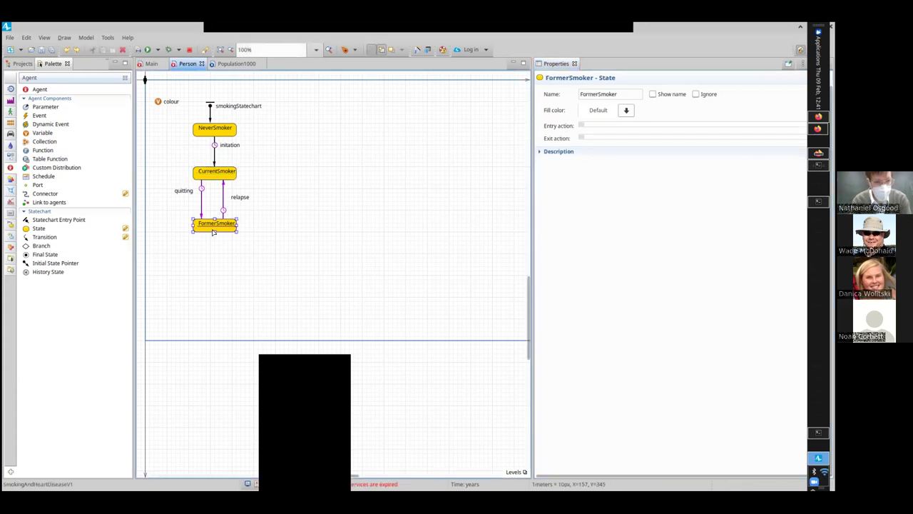
left_click(597, 125)
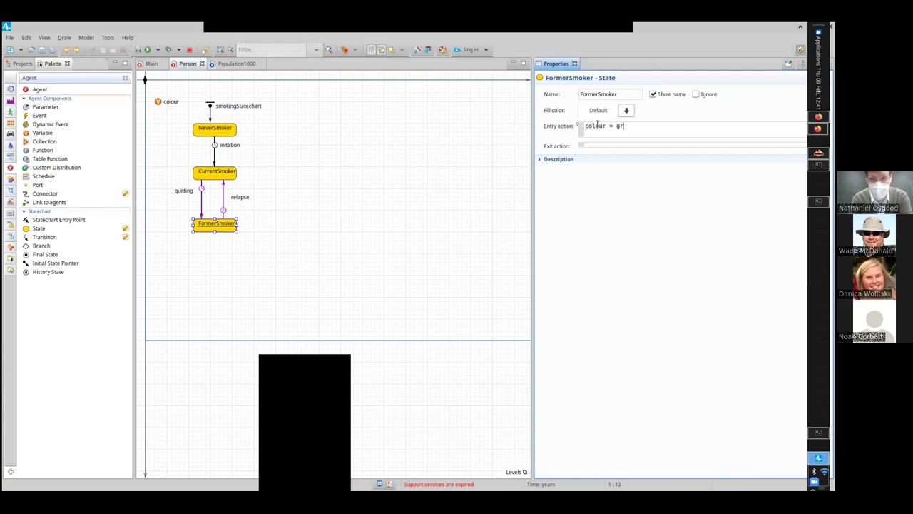
type("y;")
key("ctrl+s")
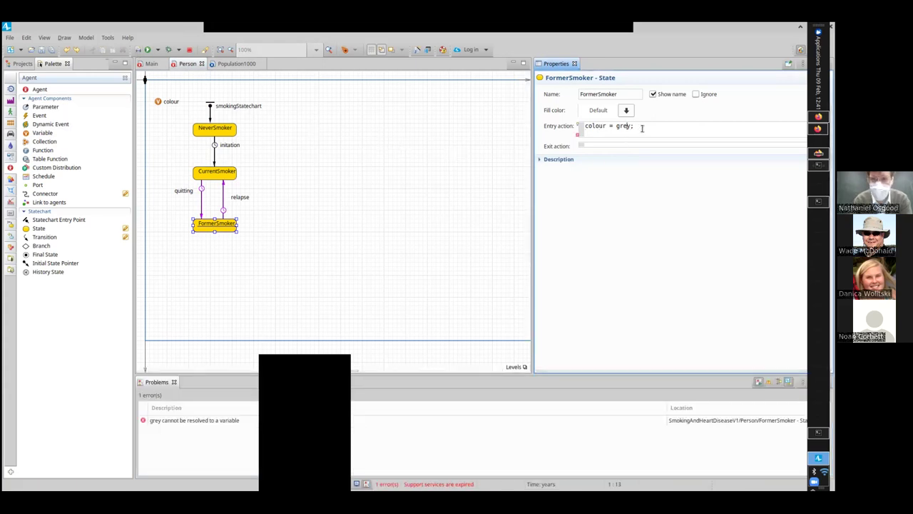
Step: Correct FormerSmoker's entry action to "colour = gray;" and build the model
left_click(630, 127)
key("BackSpace")
type("a")
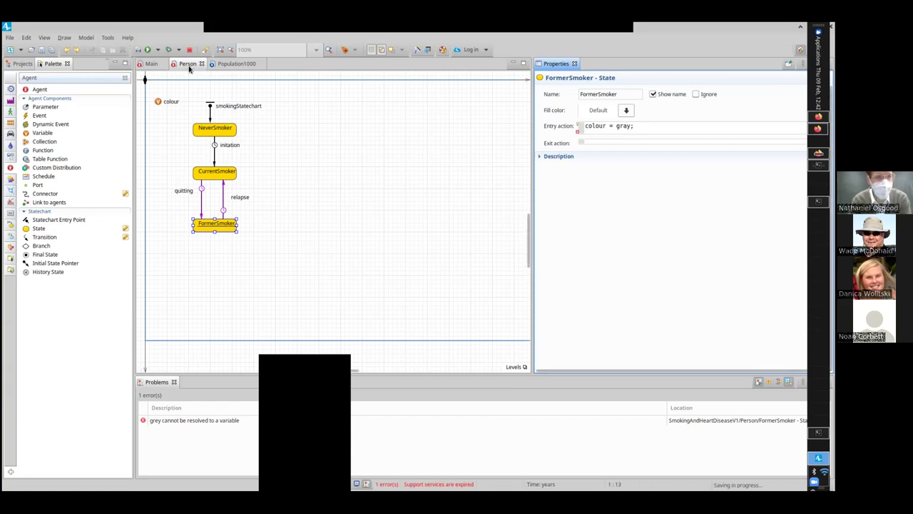
left_click(141, 51)
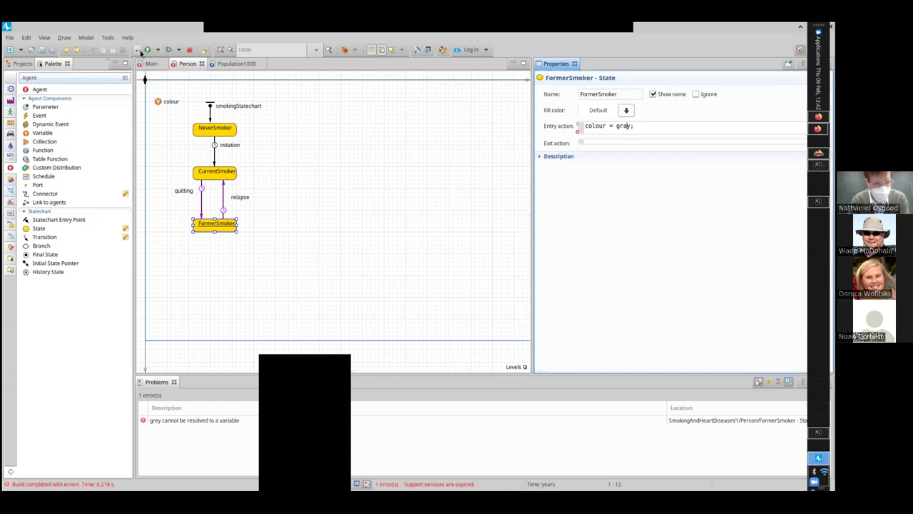
left_click(141, 51)
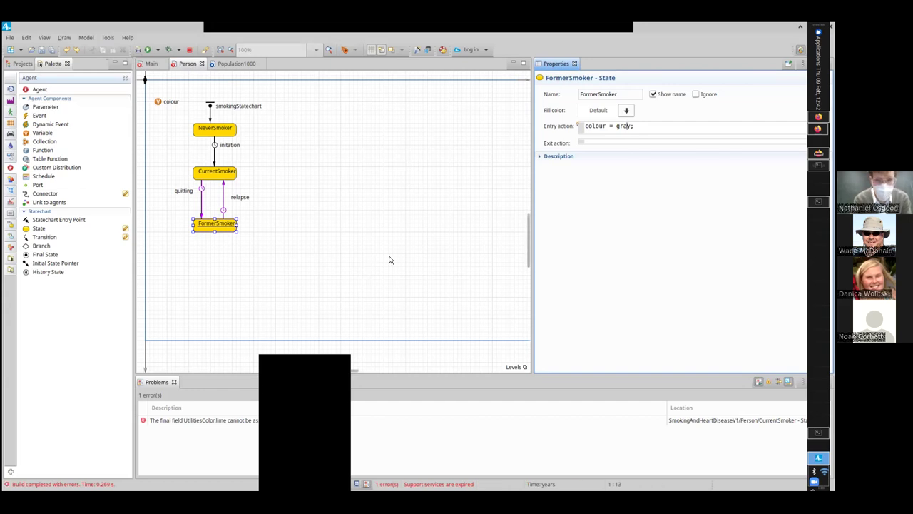
Step: Change NeverSmoker's entry action to "colour = green;", then save and rebuild the model
left_click(213, 132)
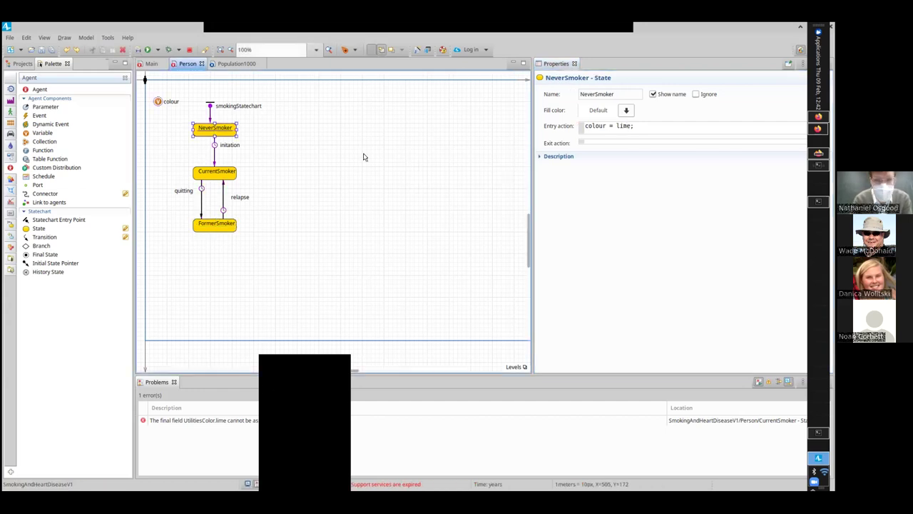
double_click(624, 125)
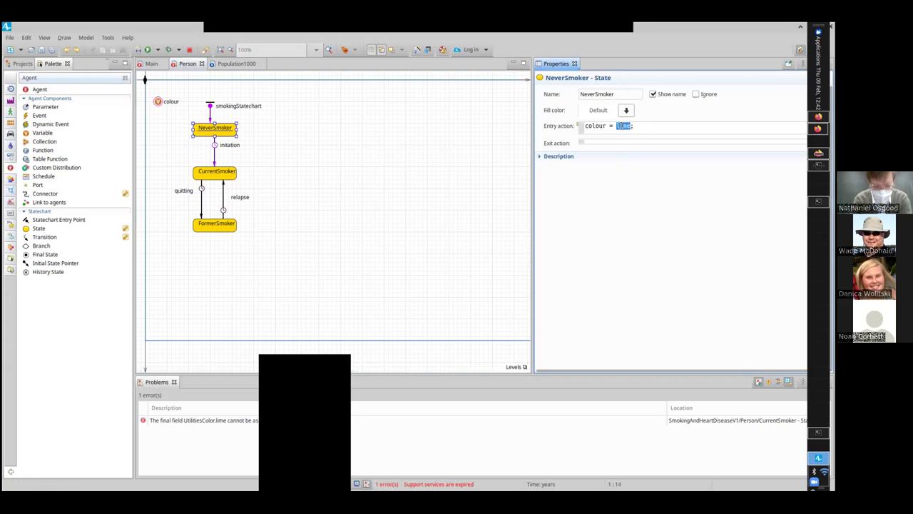
type("tim")
type("reen")
key("ctrl+s")
left_click(139, 49)
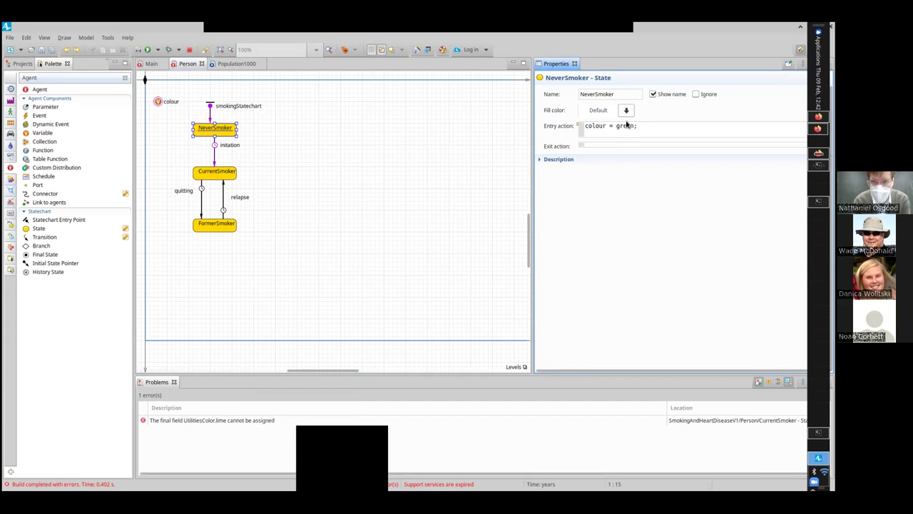
Step: Go to the source of the reported build error, correct CurrentSmoker's entry action to "colour = red;" and rebuild
double_click(248, 420)
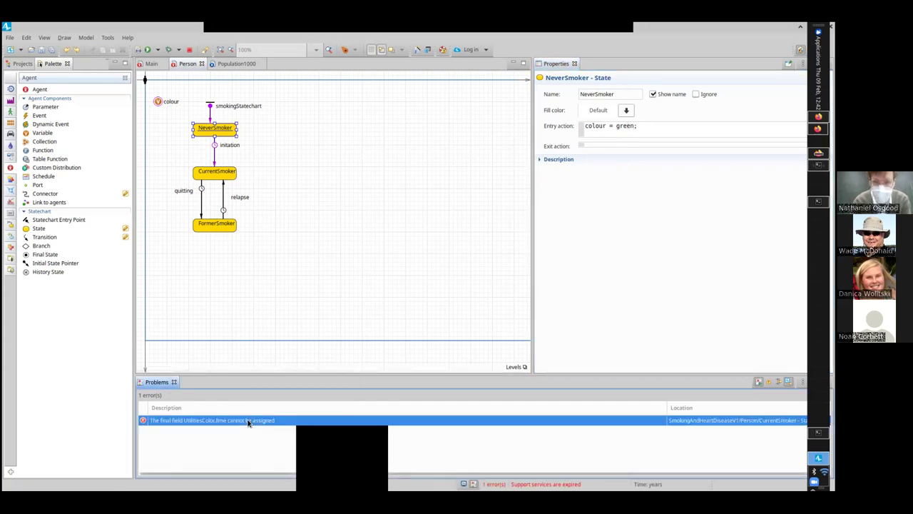
double_click(590, 127)
type("colo")
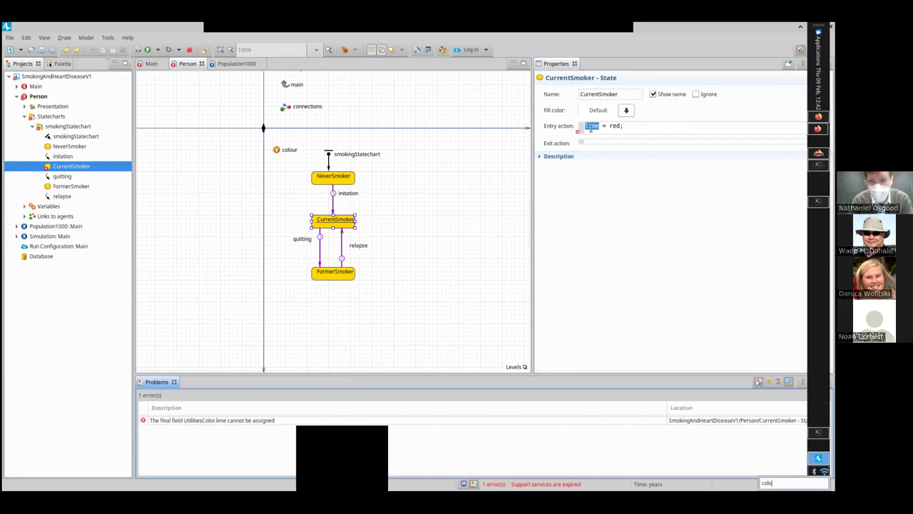
left_click(591, 126)
double_click(591, 127)
type("colour")
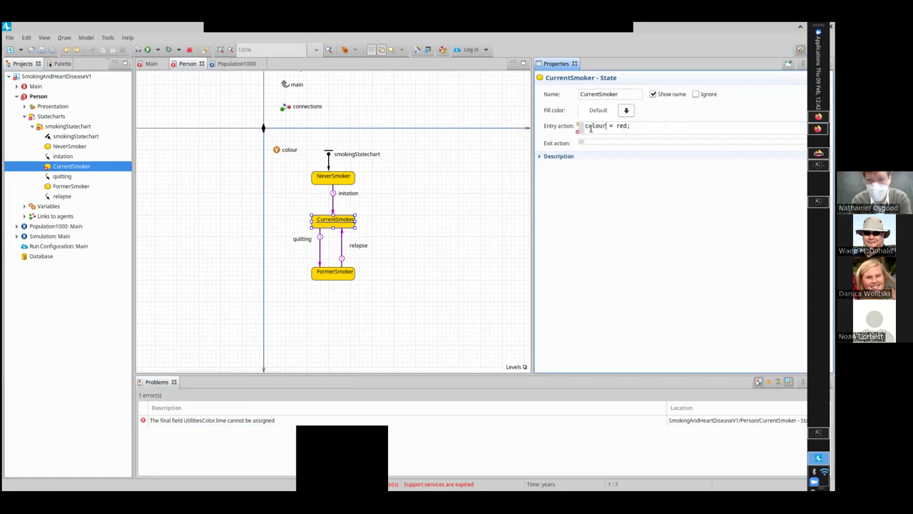
left_click(138, 49)
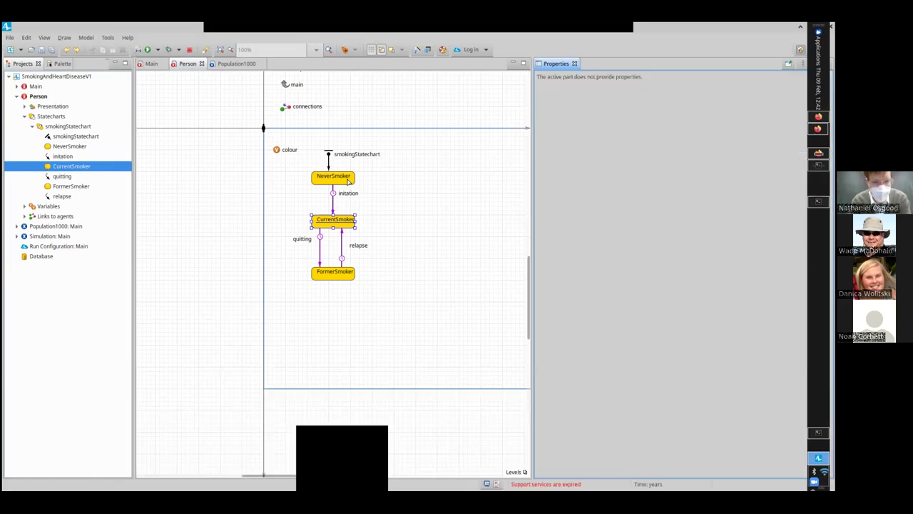
Step: Change the NeverSmoker state's entry action to "colour = lime;" and build the model
left_click(348, 178)
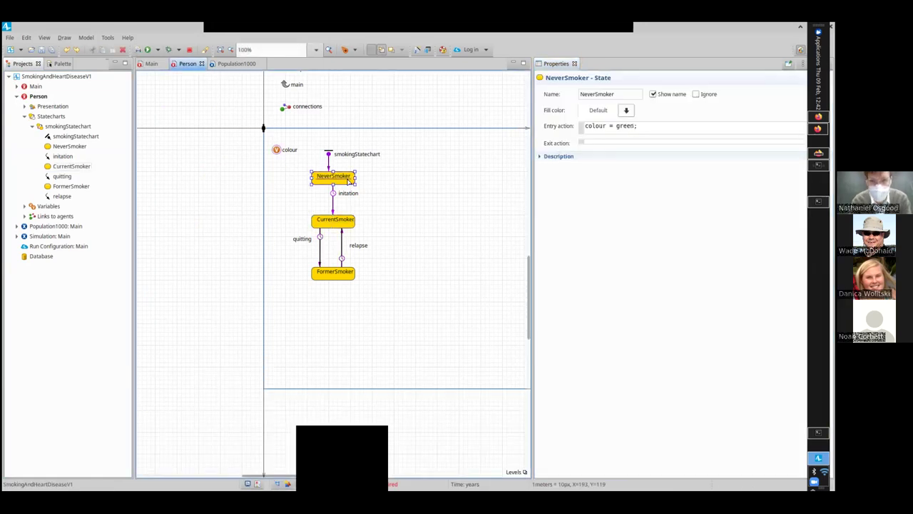
double_click(623, 126)
type("lime")
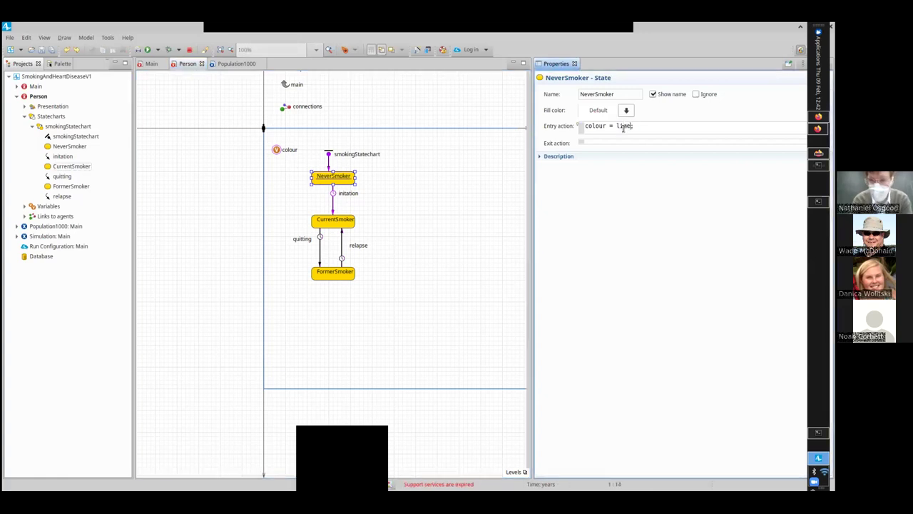
left_click(137, 50)
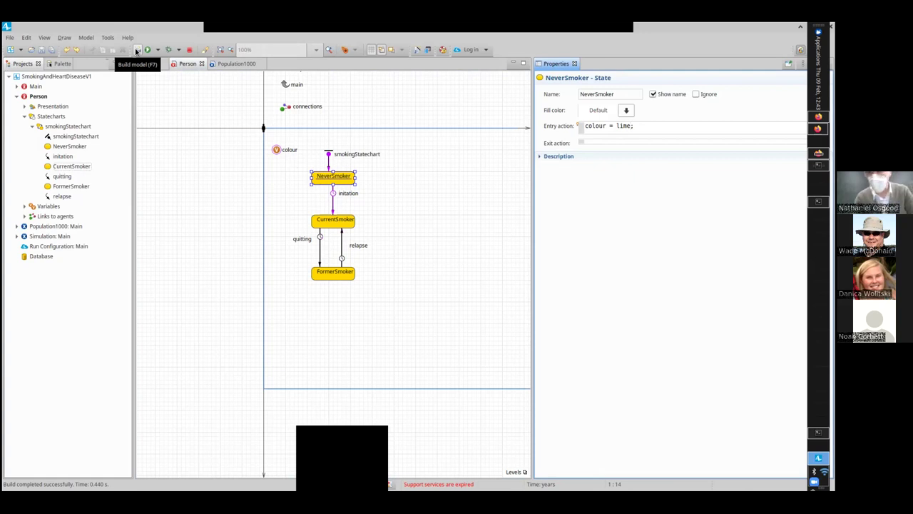
Step: Find the shapeBody curve inside the person group of Person's presentation and select it to show its appearance settings
left_click(264, 129)
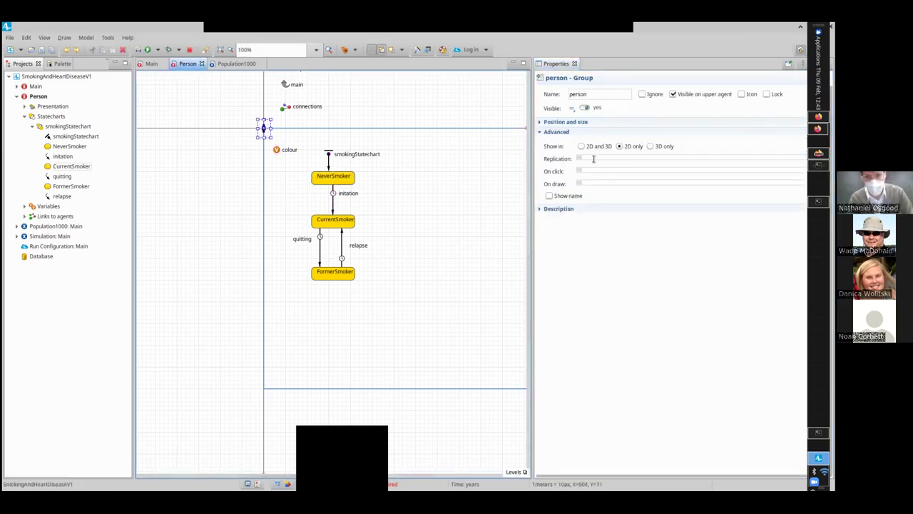
left_click(539, 122)
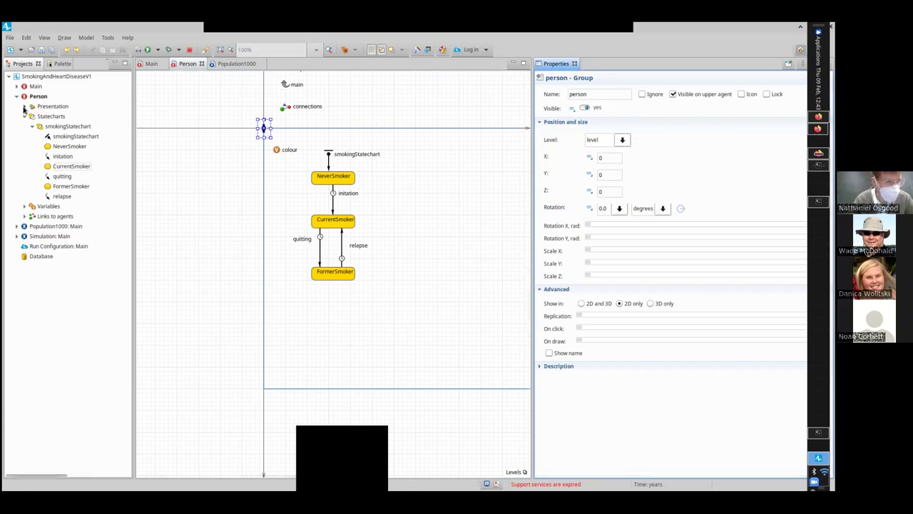
left_click(25, 106)
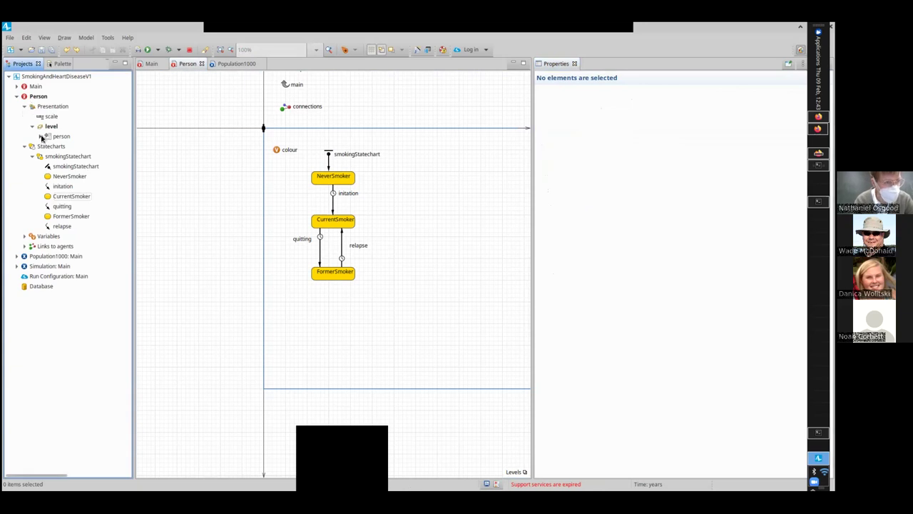
left_click(40, 136)
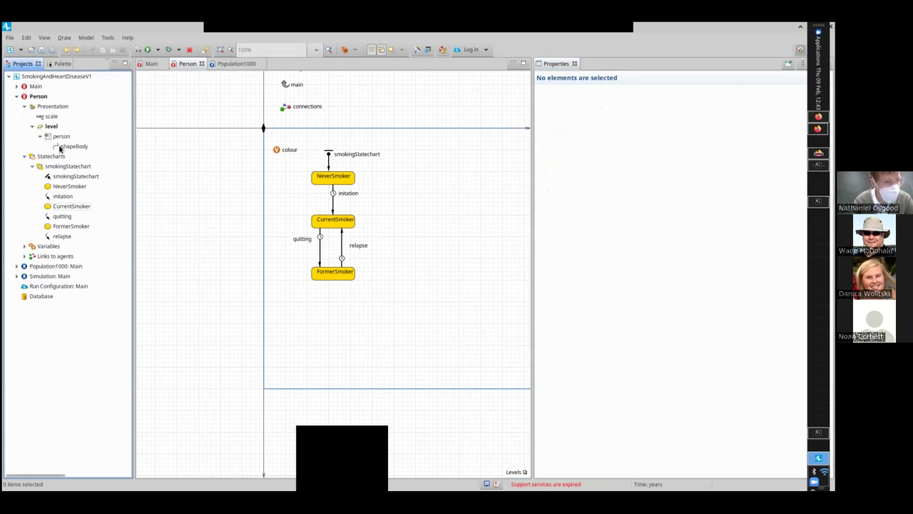
left_click(68, 147)
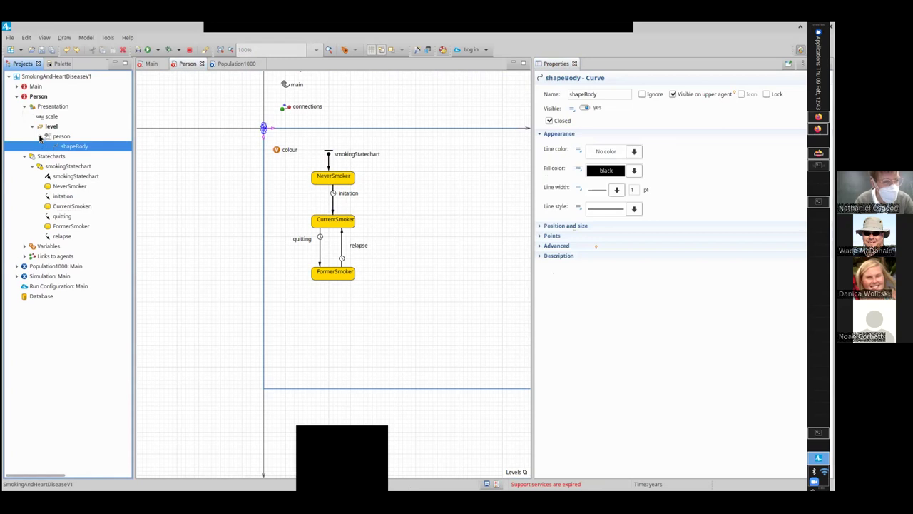
left_click(40, 137)
left_click(40, 137)
left_click(74, 146)
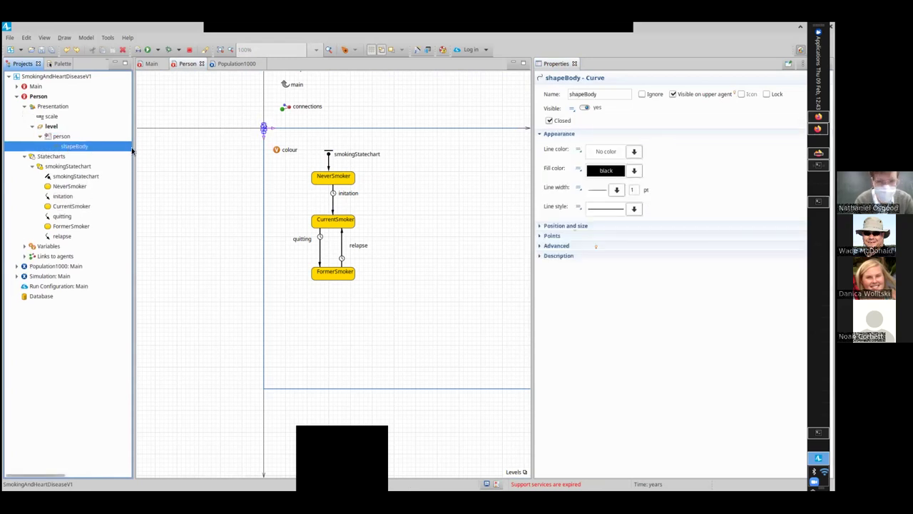
Step: Switch shapeBody's fill color to a dynamic value given by the variable "colour" and build the model
left_click(579, 170)
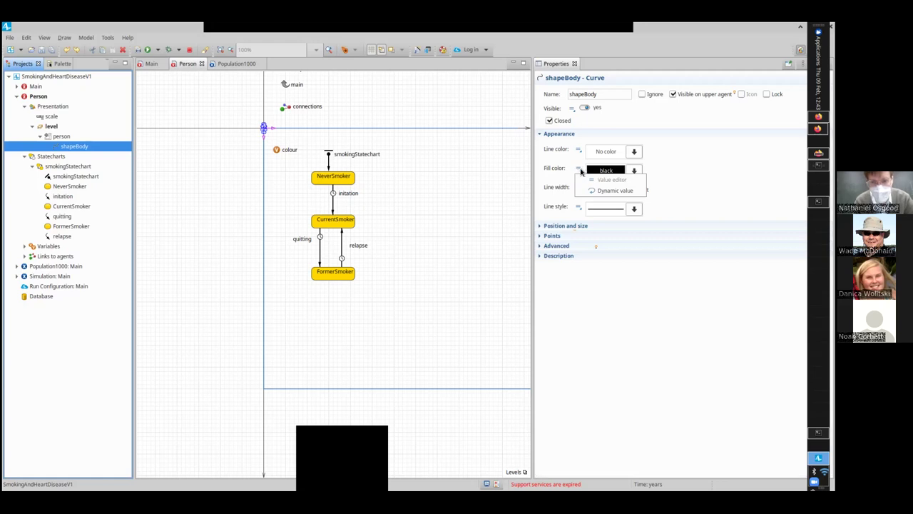
key("Escape")
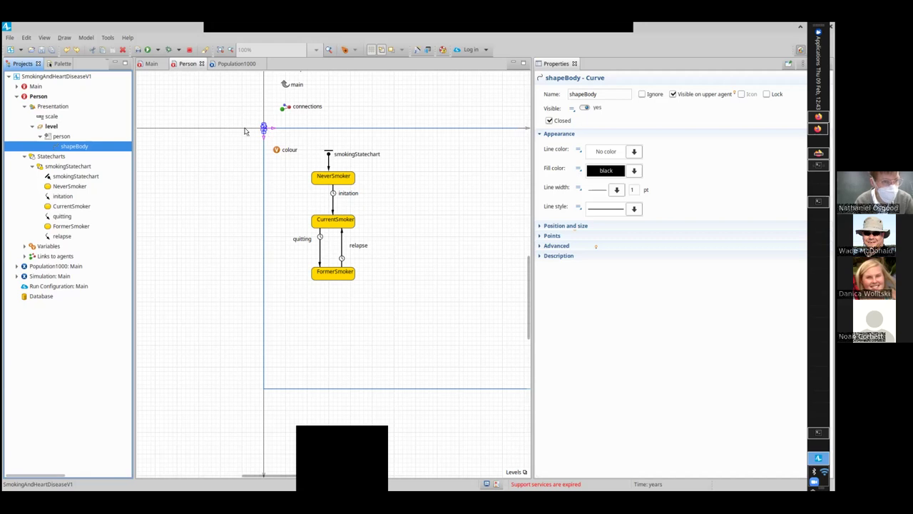
left_click(33, 128)
left_click(40, 136)
left_click(72, 147)
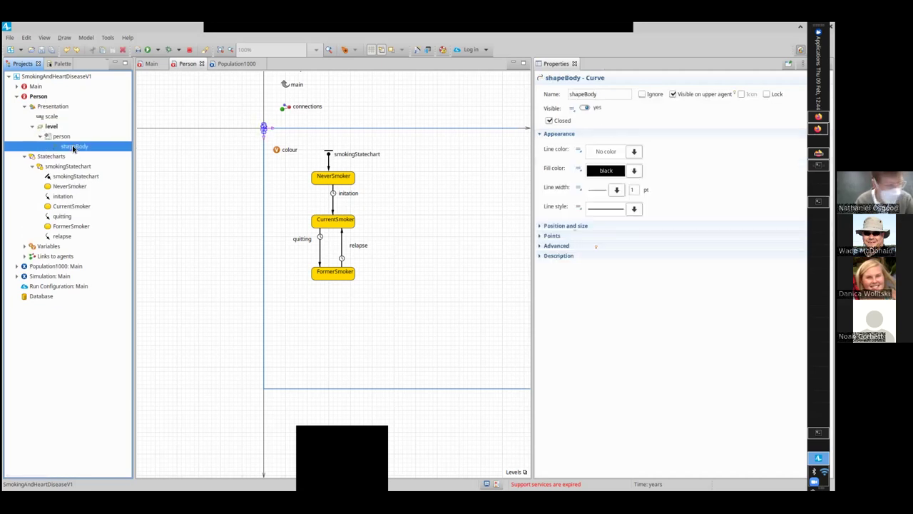
left_click(580, 168)
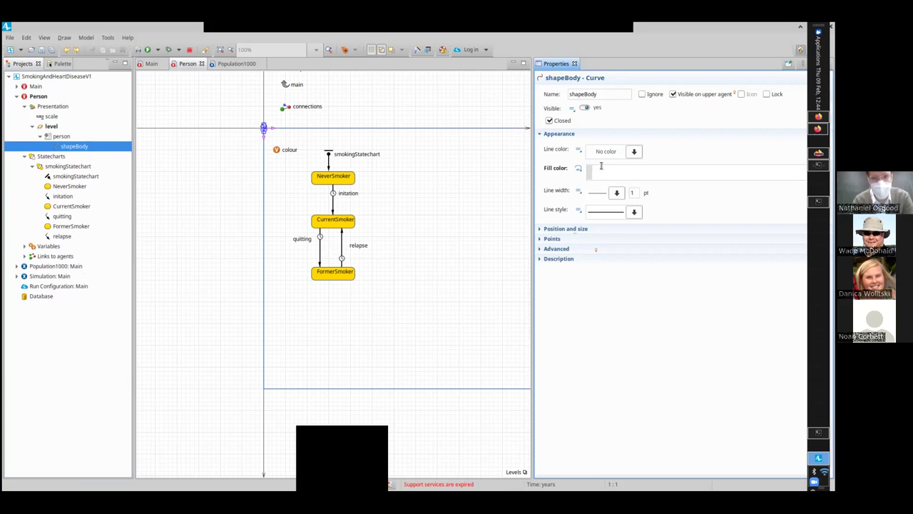
left_click(579, 169)
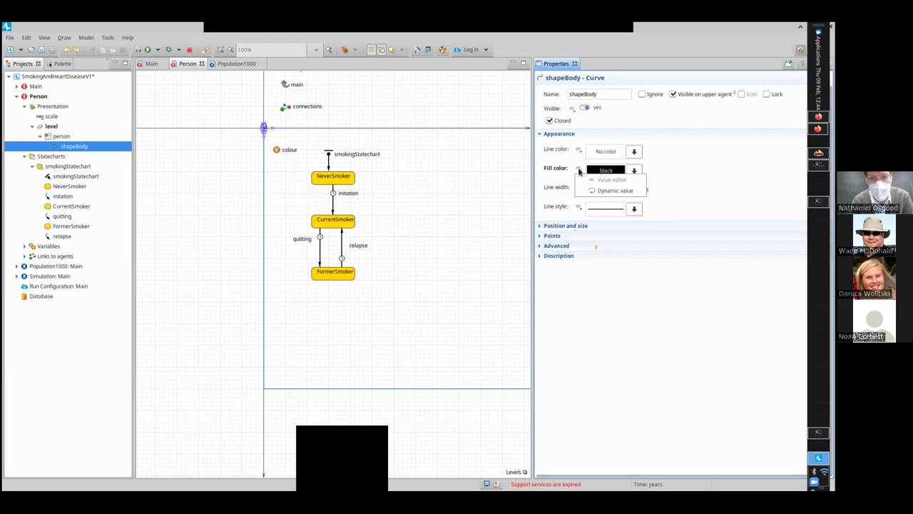
left_click(597, 192)
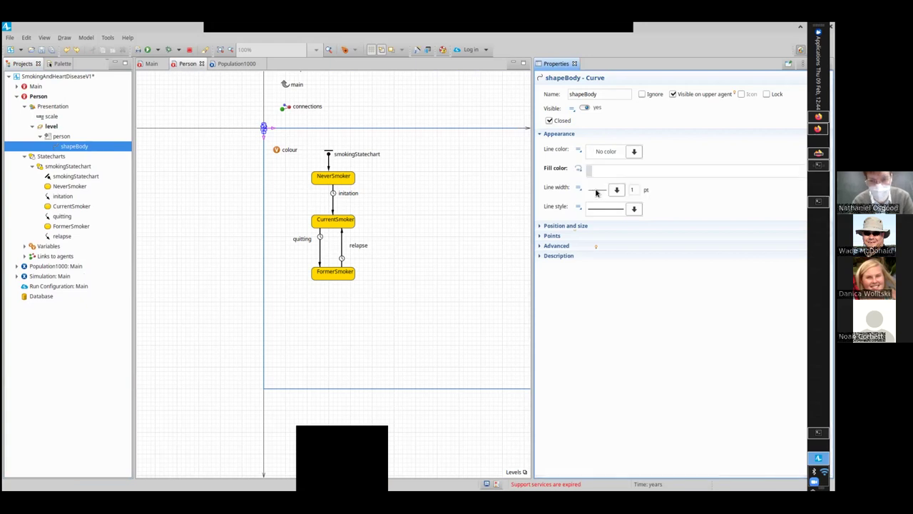
left_click(606, 168)
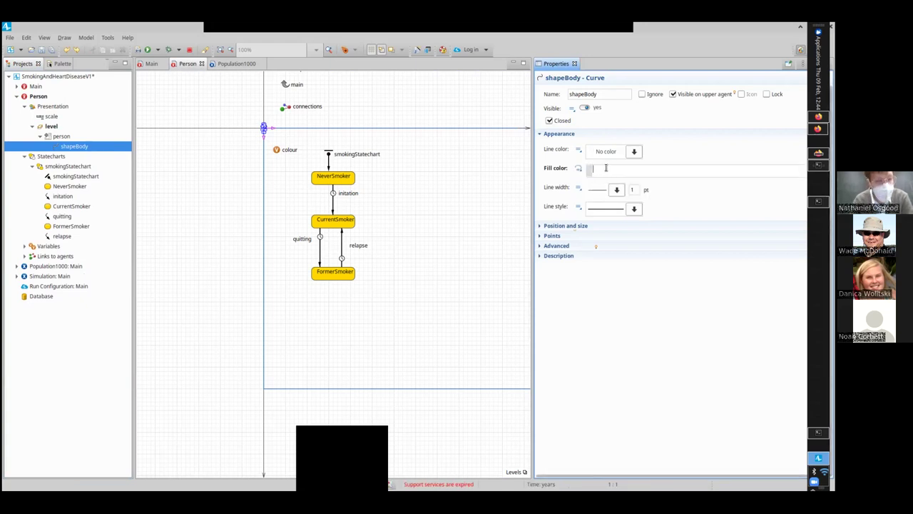
type("colour")
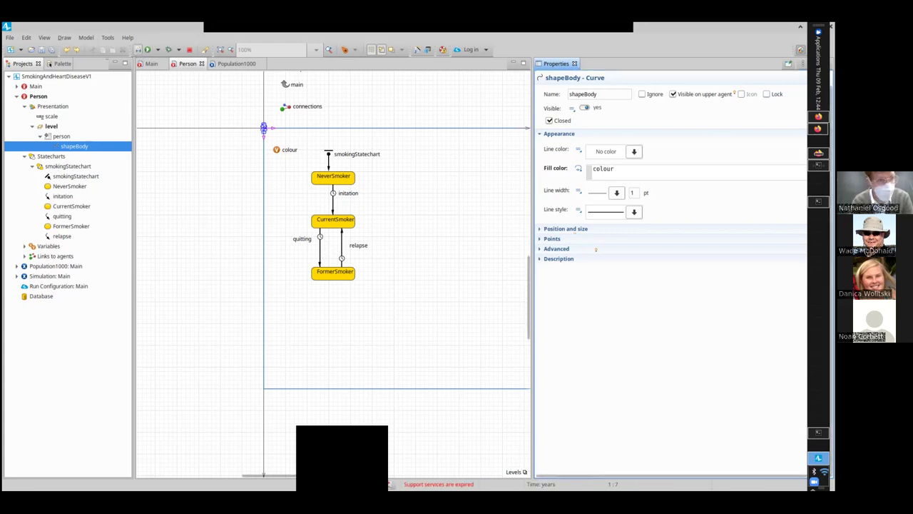
left_click(139, 50)
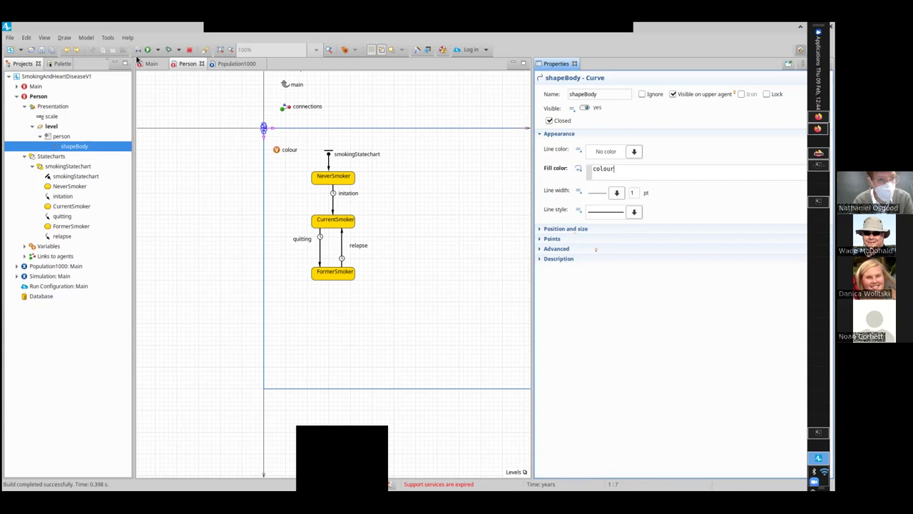
left_click(138, 53)
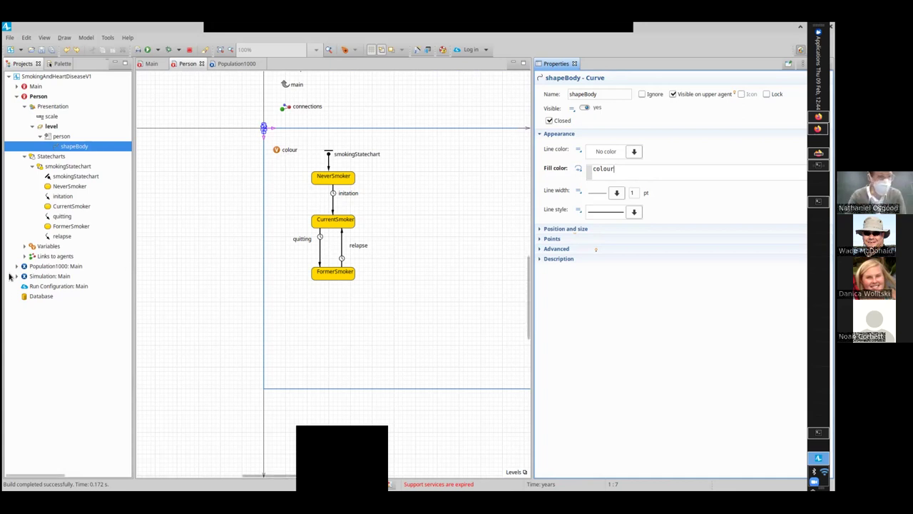
Step: Run the Population1000 experiment to check the agents' colours, and close the simulation window
right_click(54, 266)
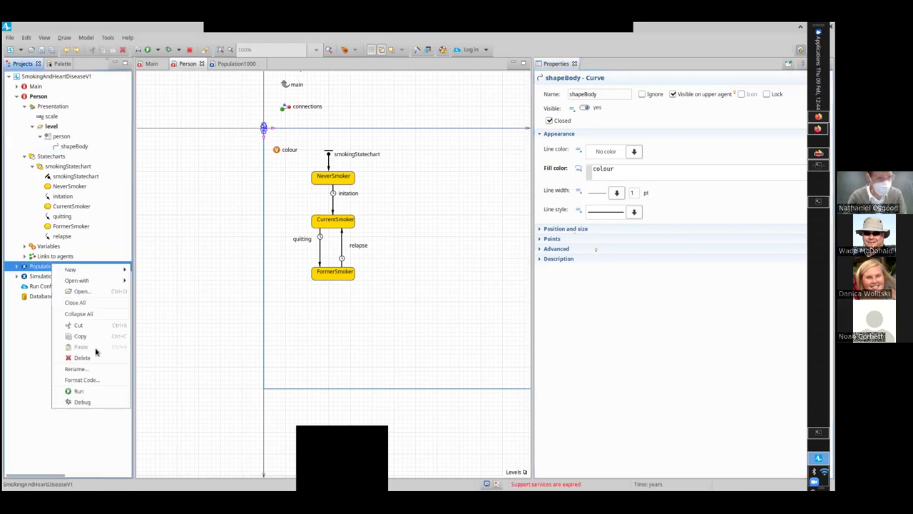
left_click(97, 390)
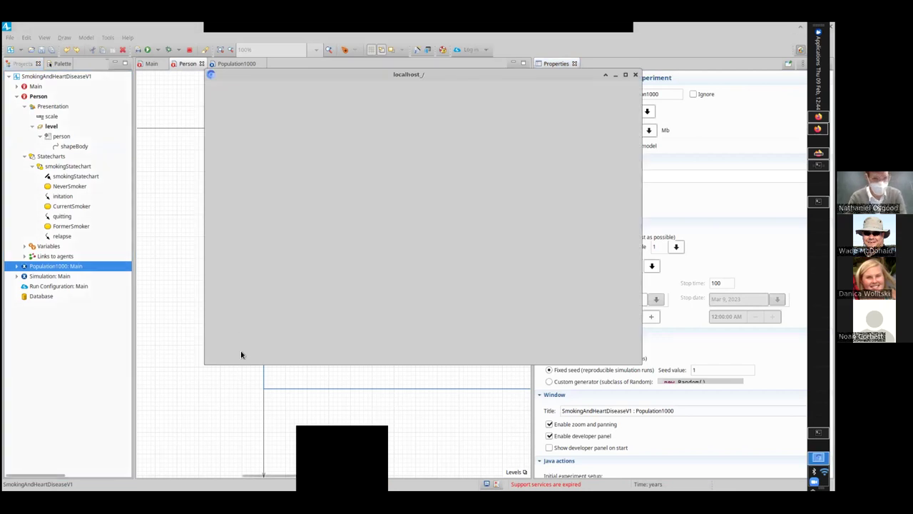
left_click(221, 352)
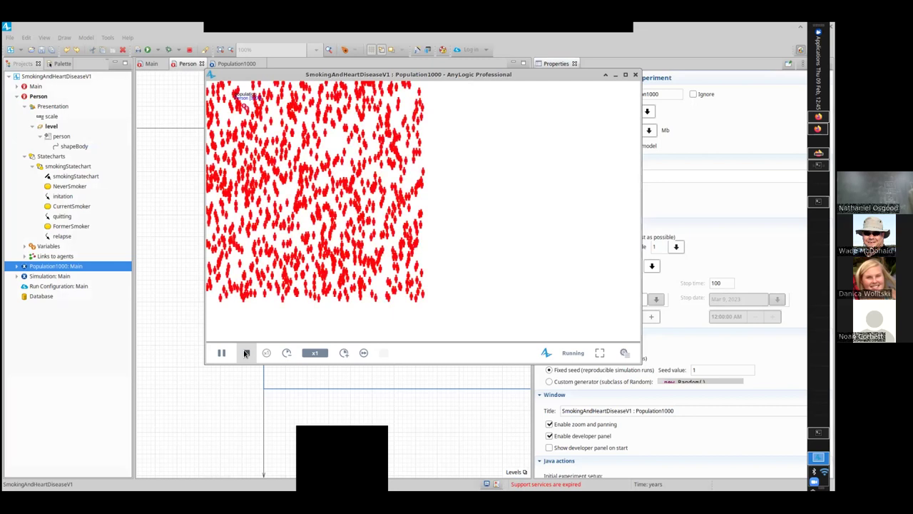
left_click(636, 74)
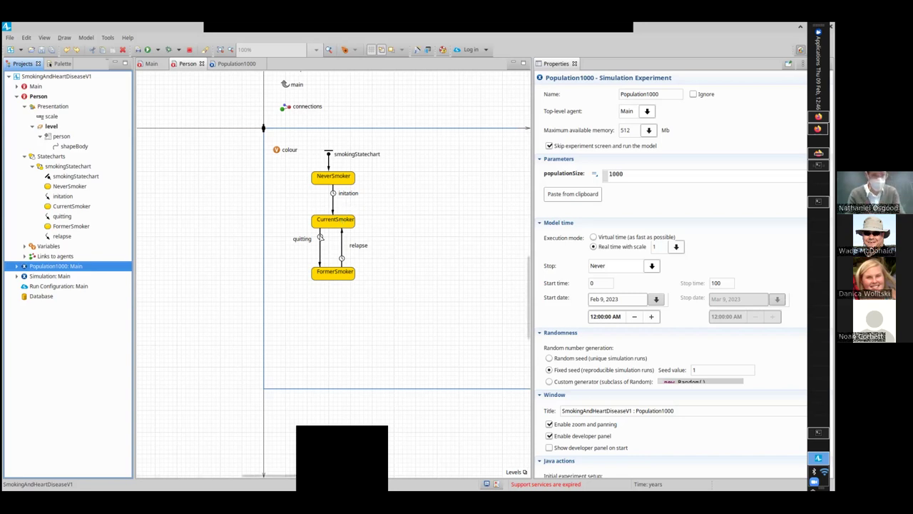
Step: Set the timeout of the initation transition to 0.1 years and save the model
left_click(319, 238)
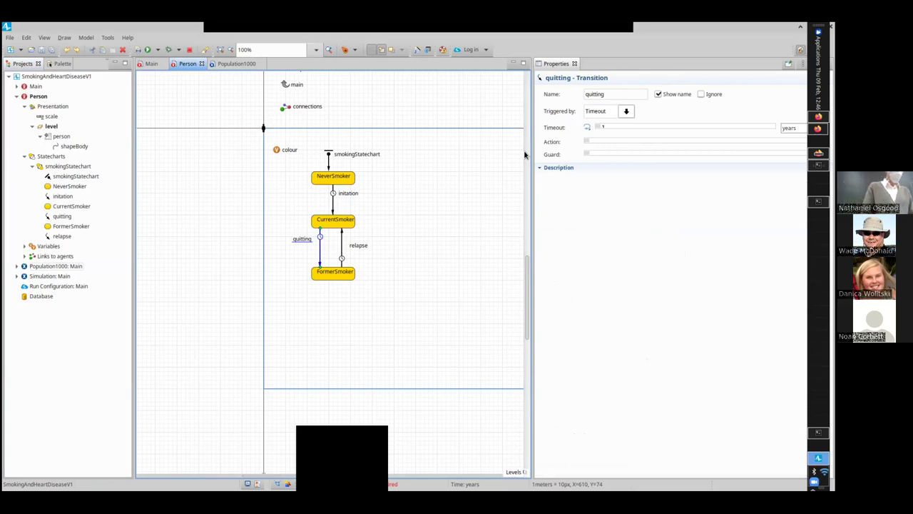
left_click(332, 195)
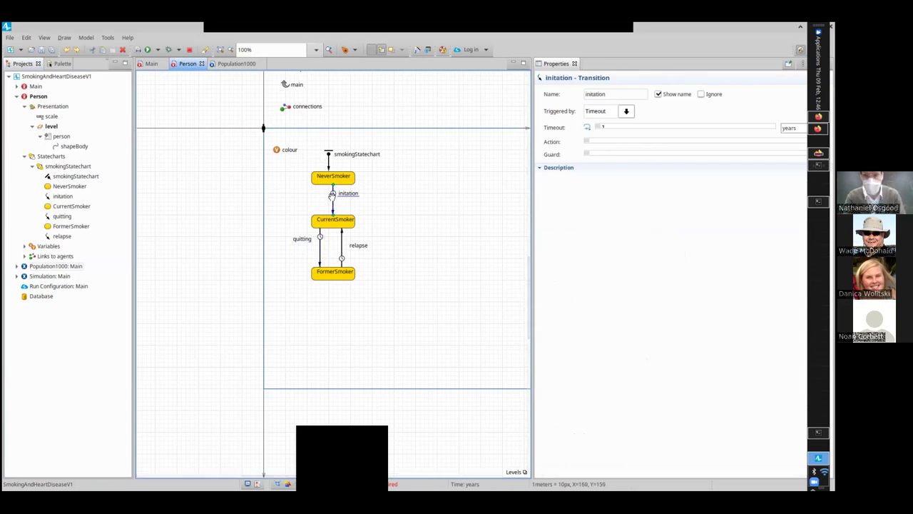
left_click(630, 126)
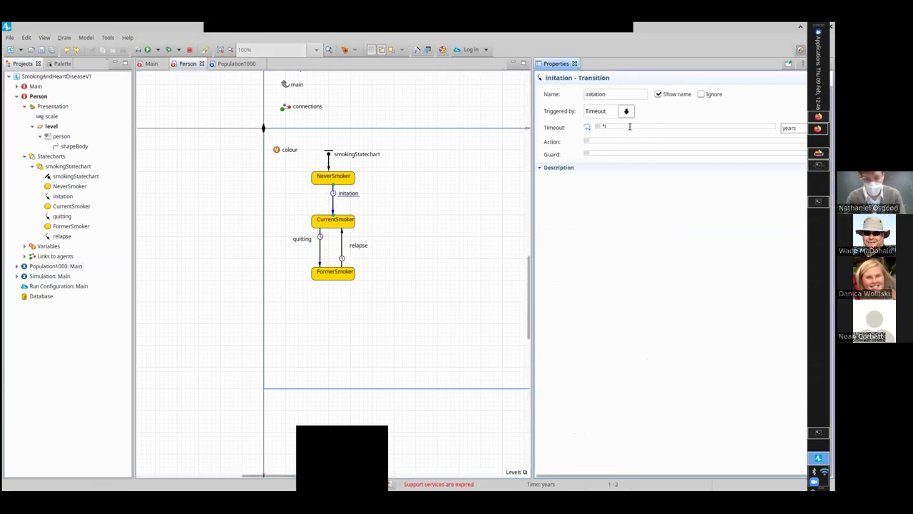
double_click(630, 126)
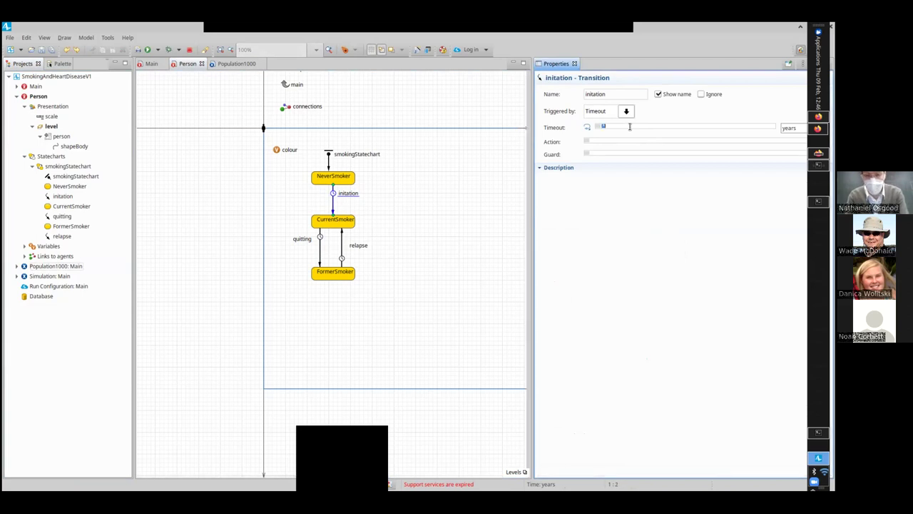
key("BackSpace")
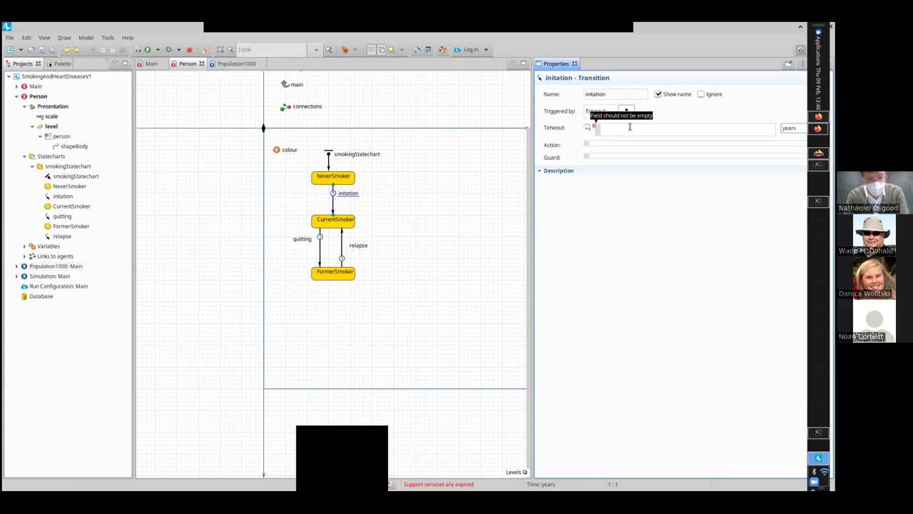
type("0.1")
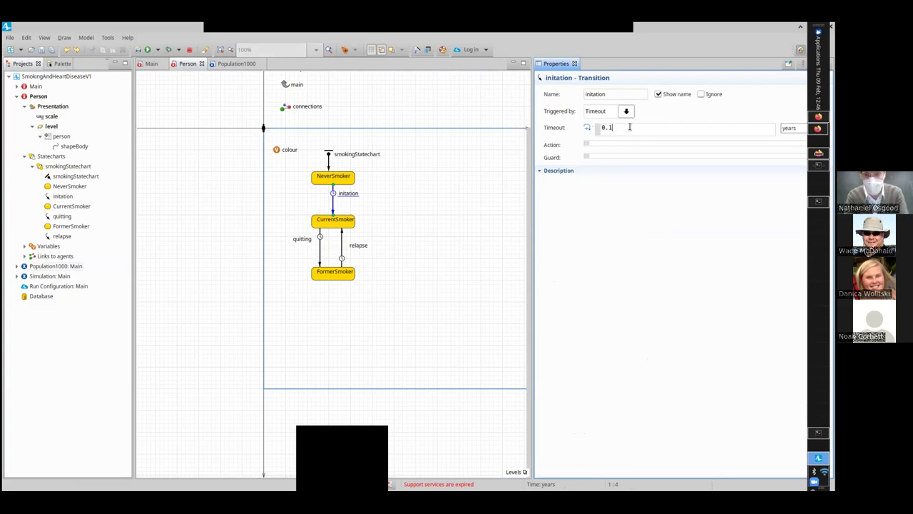
key("ctrl+s")
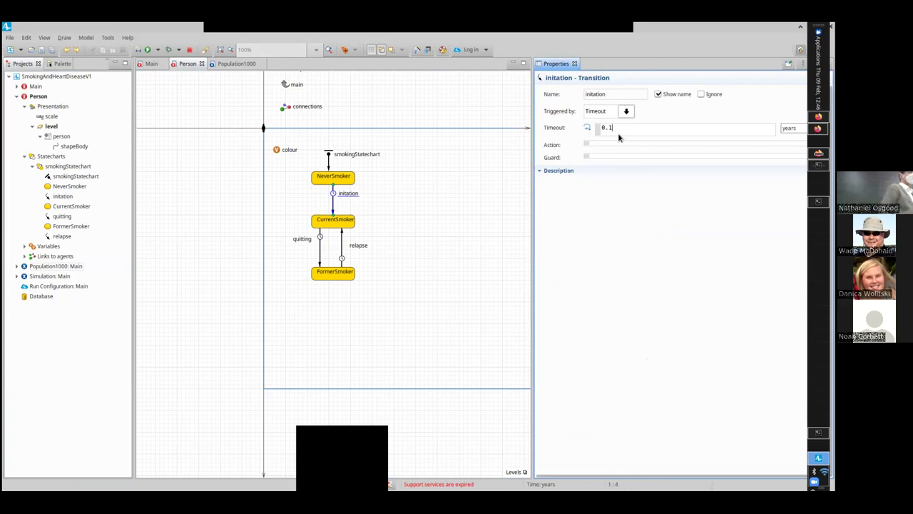
Step: Change the initation transition's trigger to Rate with a value of 0.1 per year, and save the model
double_click(621, 126)
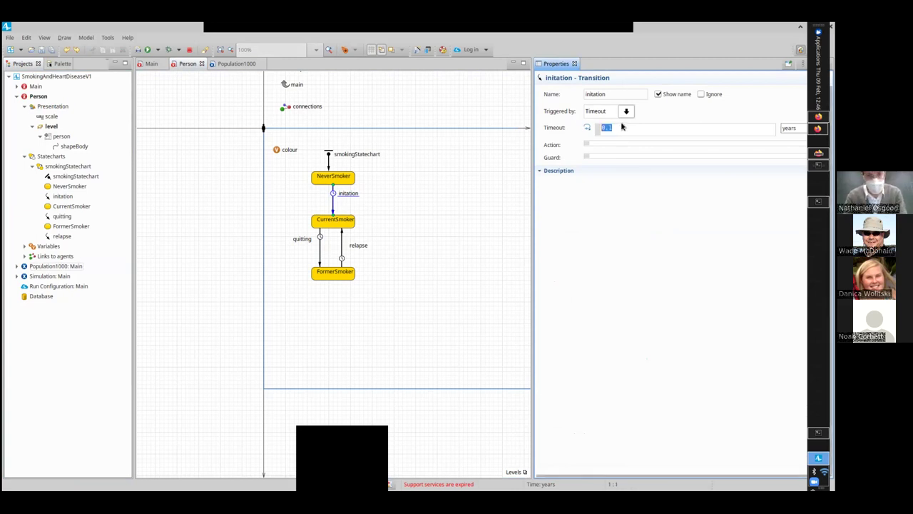
key("BackSpace")
left_click(623, 114)
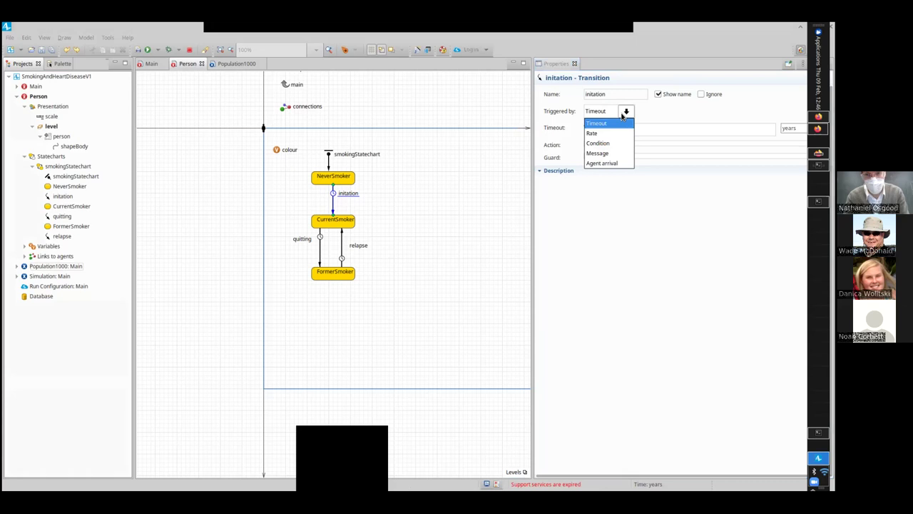
left_click(608, 135)
double_click(613, 127)
type("0.1")
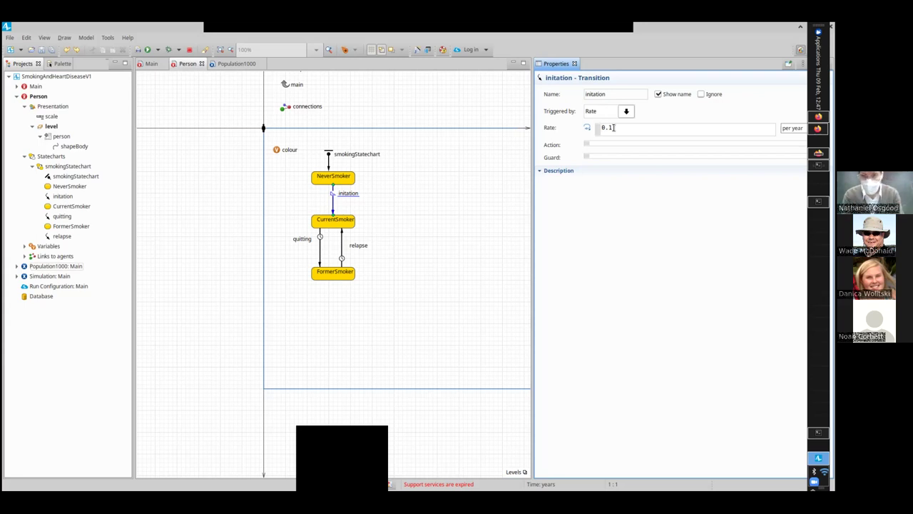
key("ctrl+s")
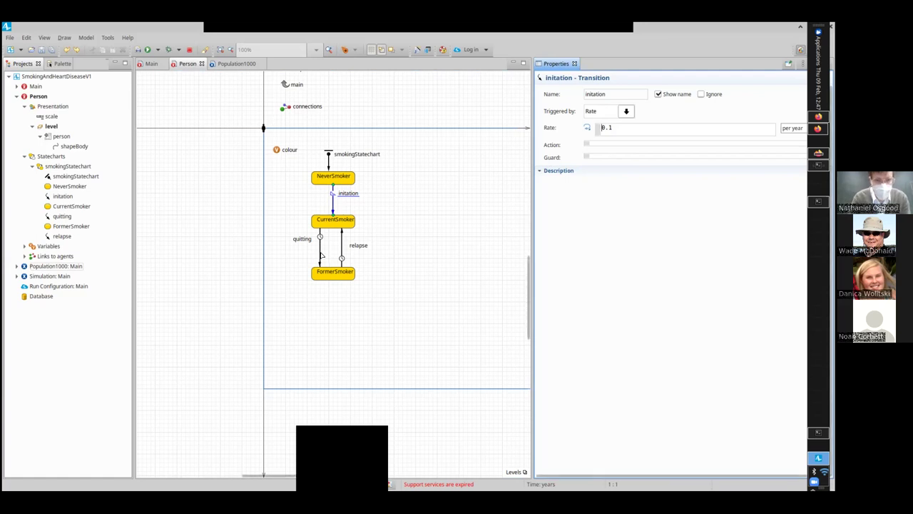
Step: Change the quitting transition's trigger to Rate with a value of 4 per year, and save the model
left_click(320, 253)
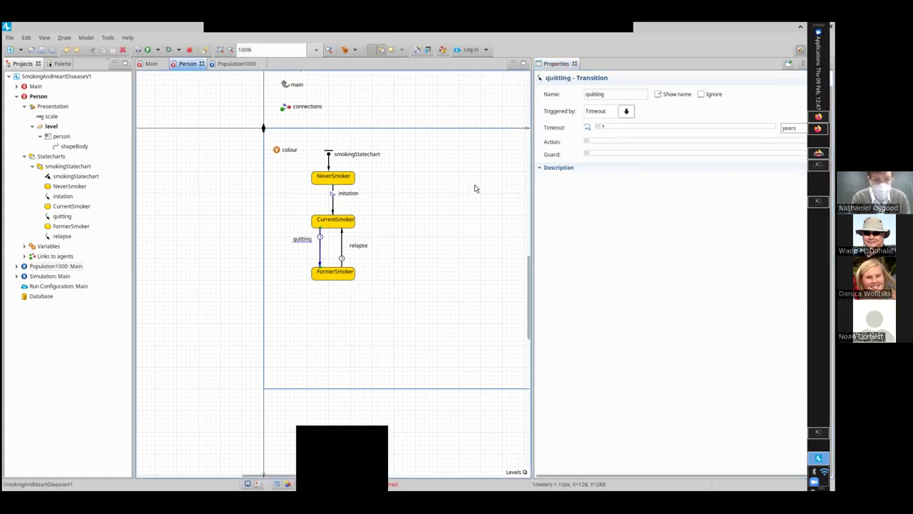
left_click(673, 126)
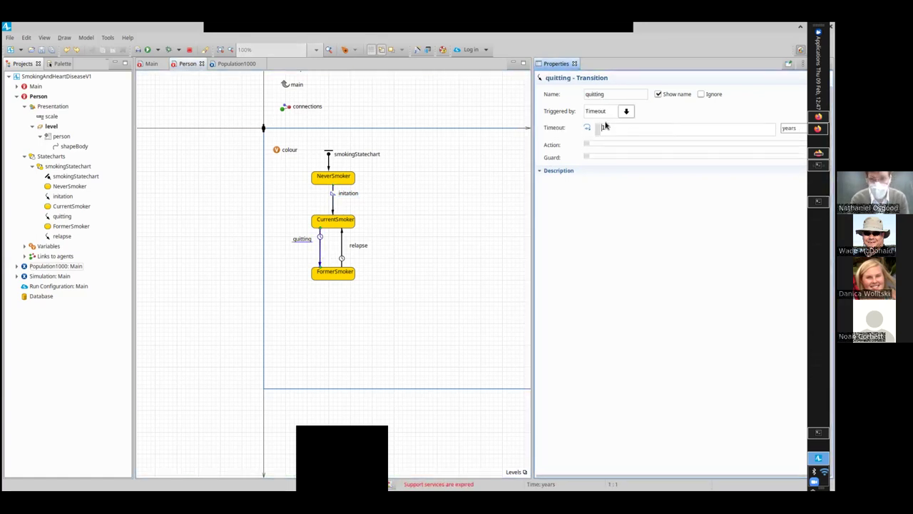
left_click(625, 111)
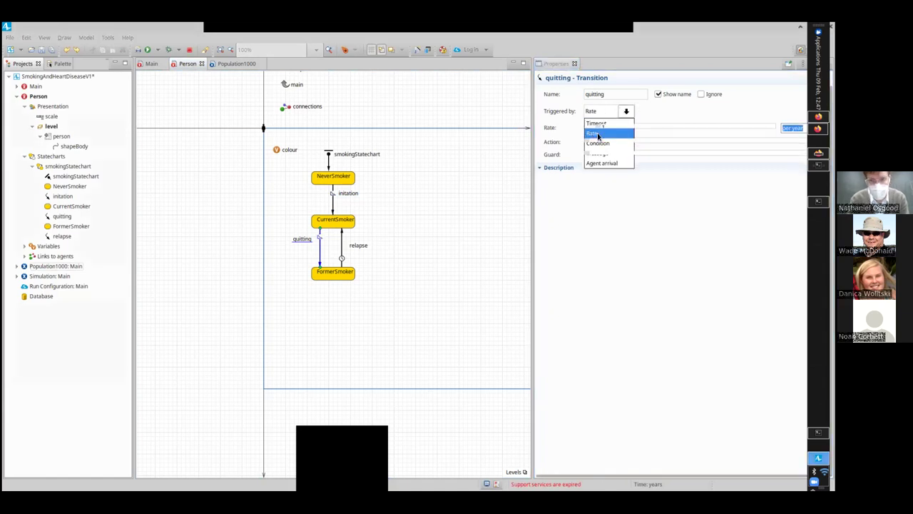
left_click(598, 133)
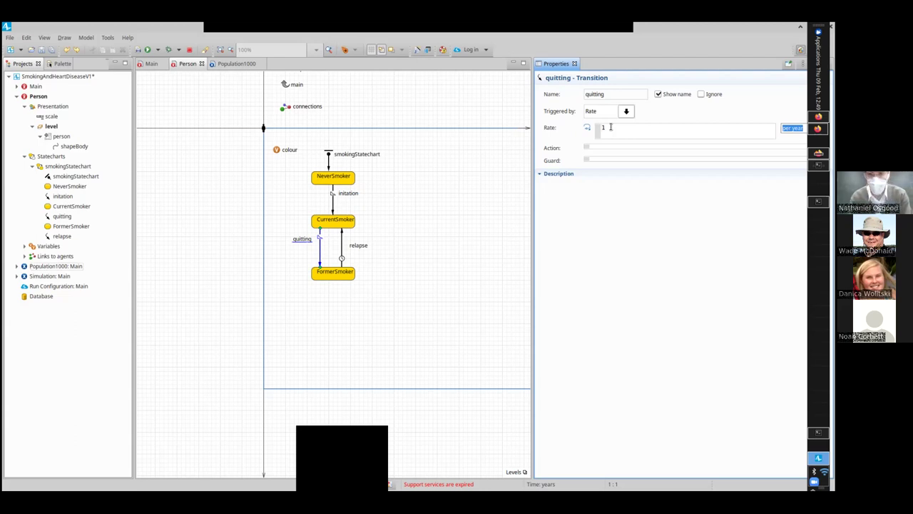
type("4")
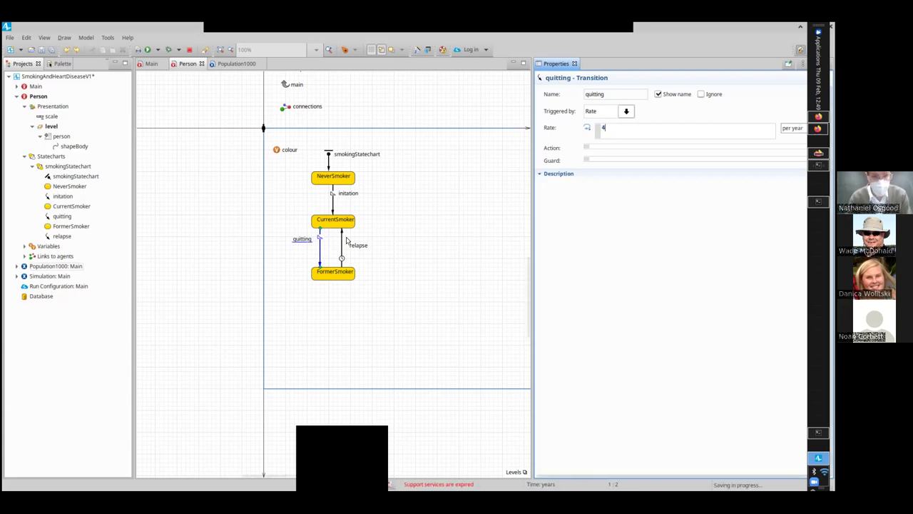
Step: Change the relapse transition's trigger to Rate with a value of 26 per year, and save the model
left_click(366, 248)
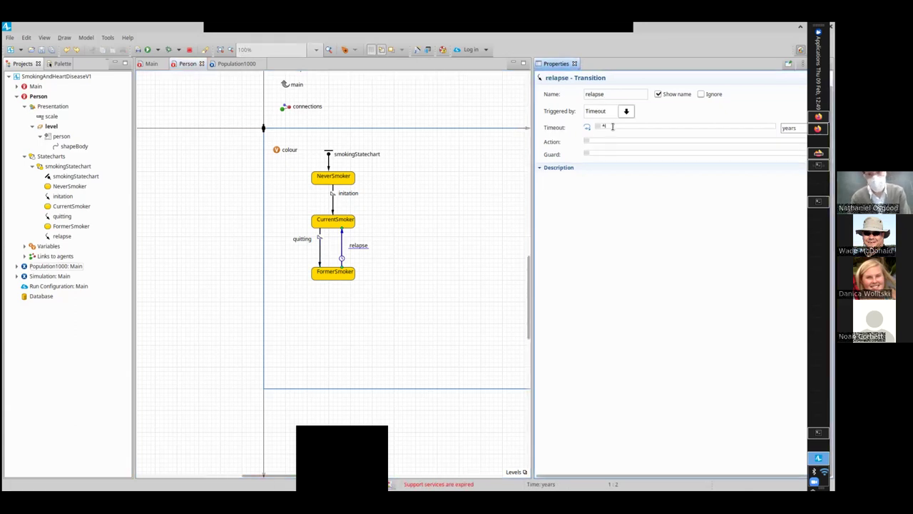
left_click(612, 127)
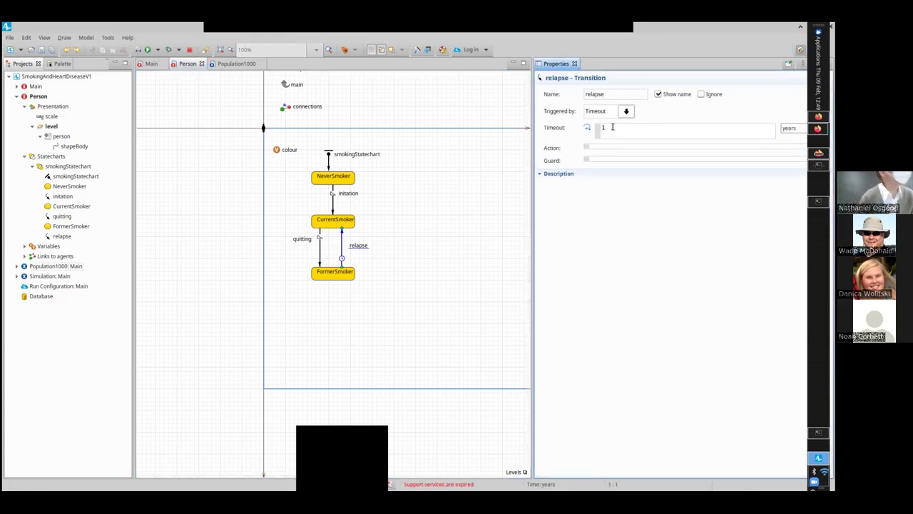
double_click(613, 127)
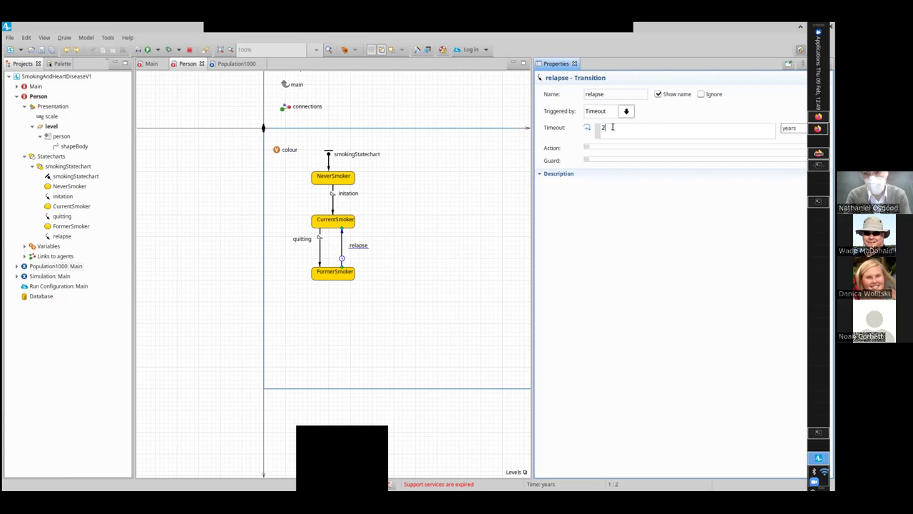
key("ctrl+s")
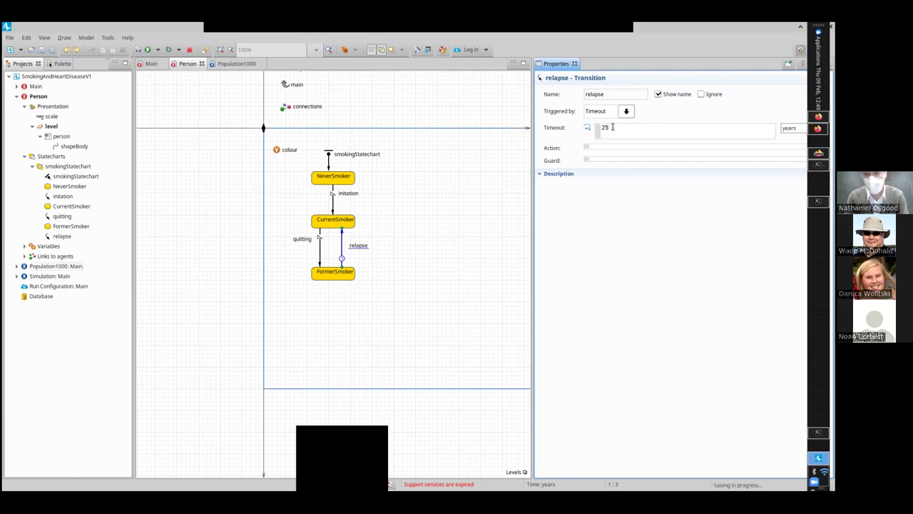
left_click(627, 112)
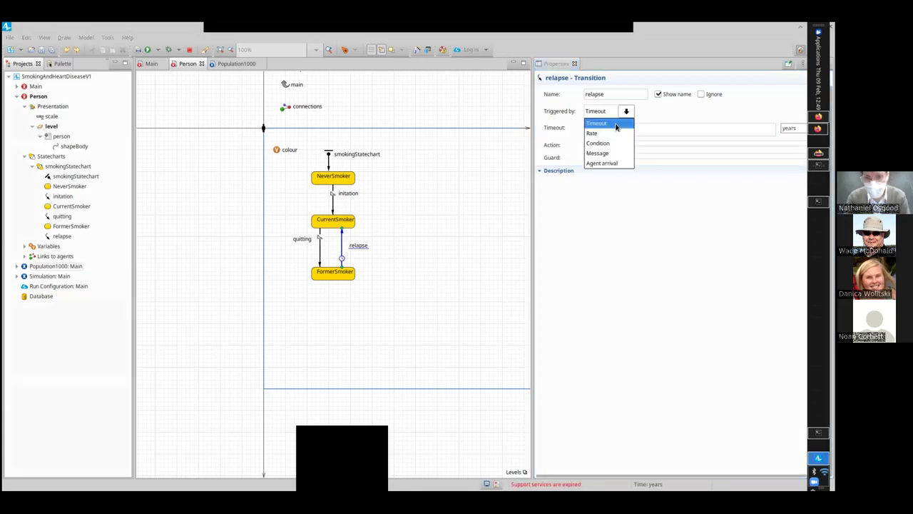
left_click(603, 133)
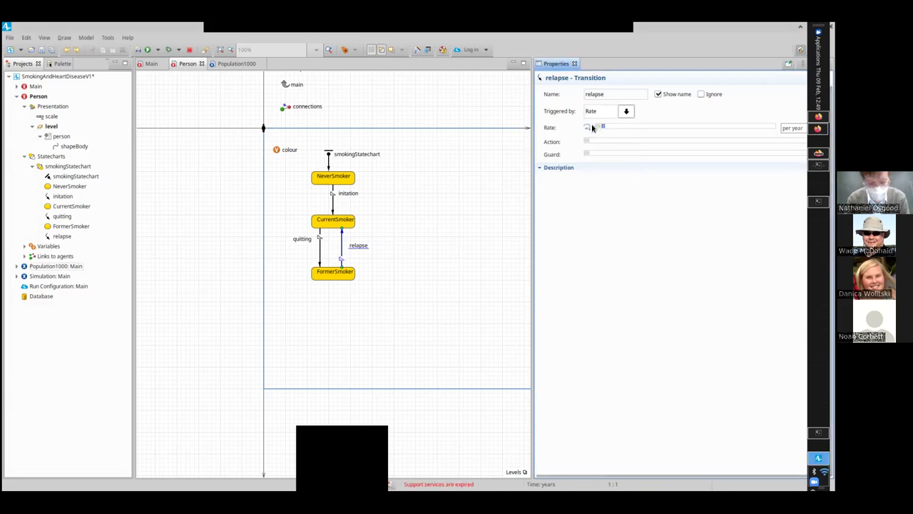
key("ctrl+s")
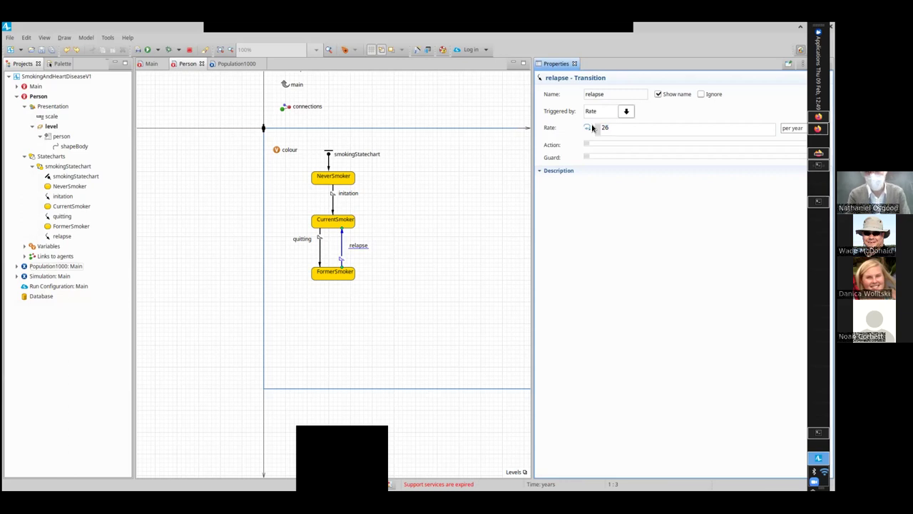
key("ctrl+s")
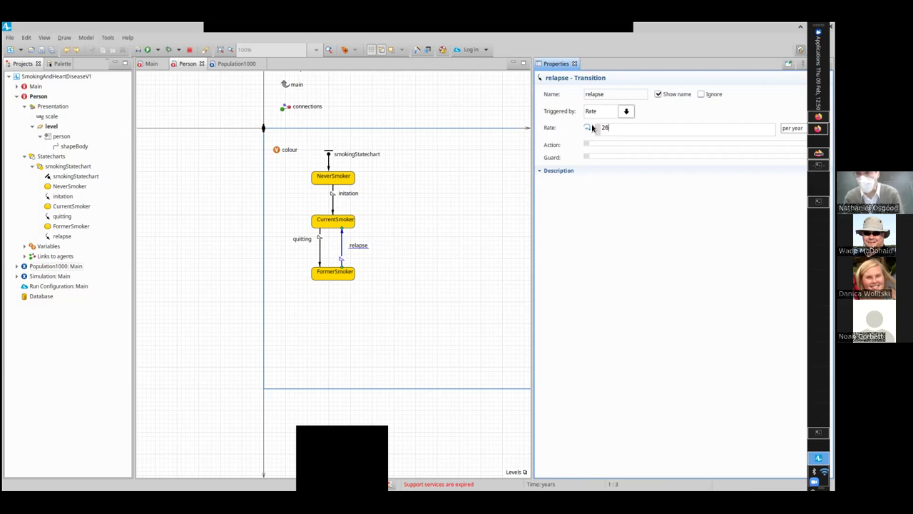
Step: Run the Population1000 experiment in debug mode, speed it up to x25, pause it after watching the agents' colours, and close the simulation window
right_click(44, 266)
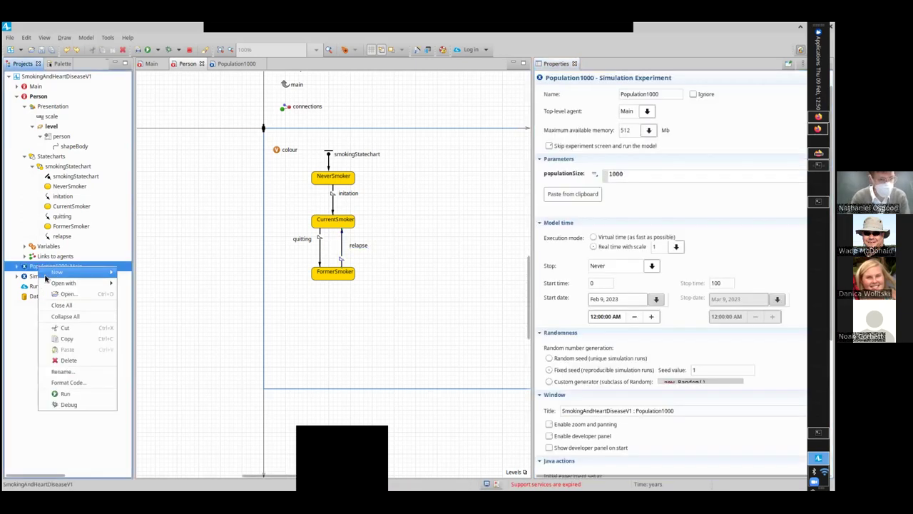
left_click(66, 404)
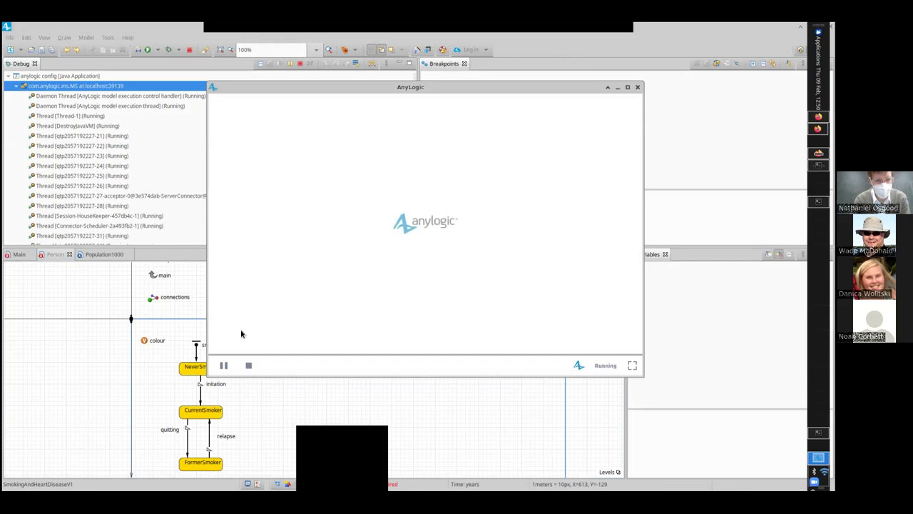
left_click(221, 365)
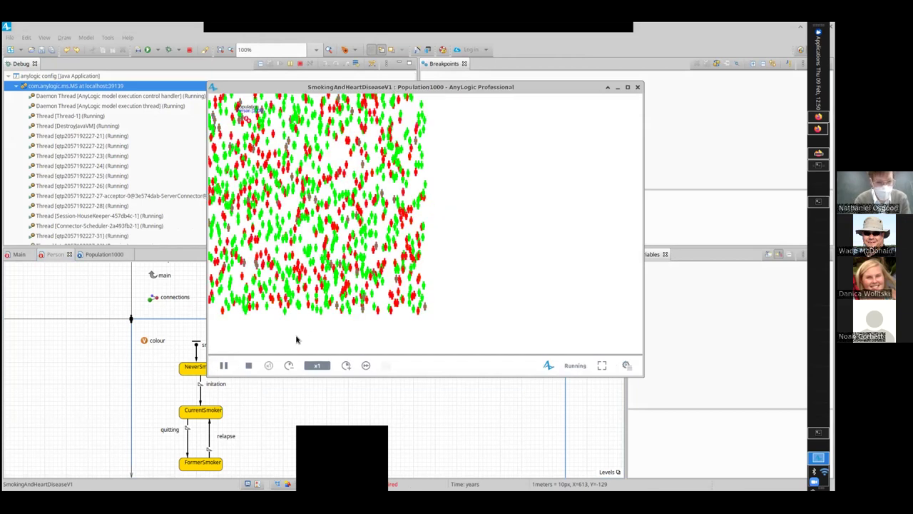
left_click(346, 366)
left_click(346, 365)
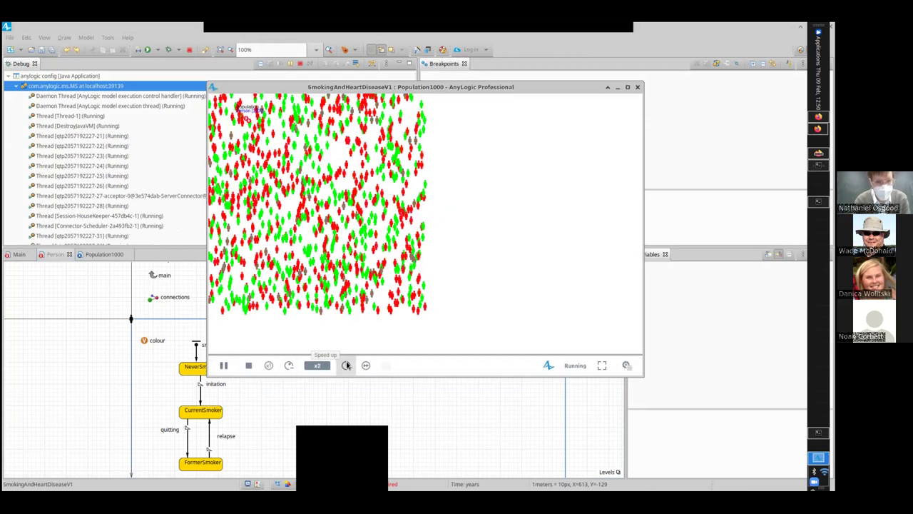
left_click(346, 365)
left_click(346, 366)
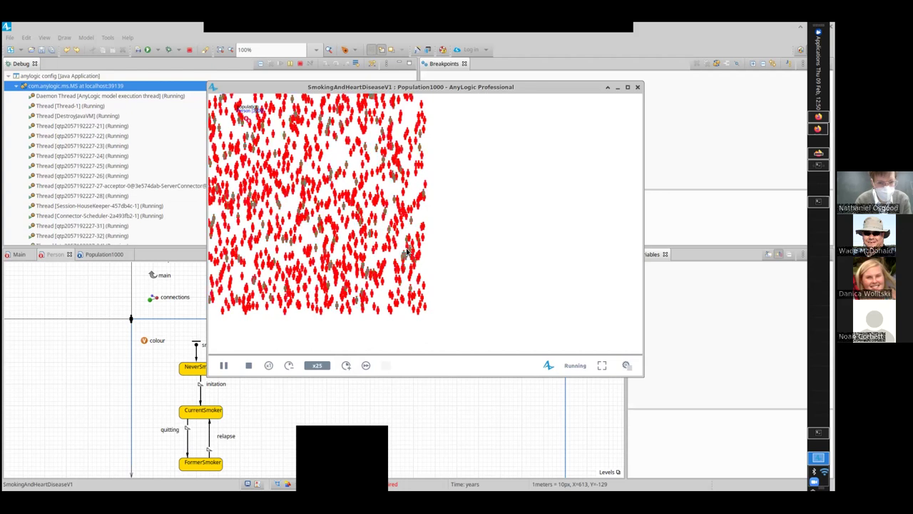
left_click(224, 367)
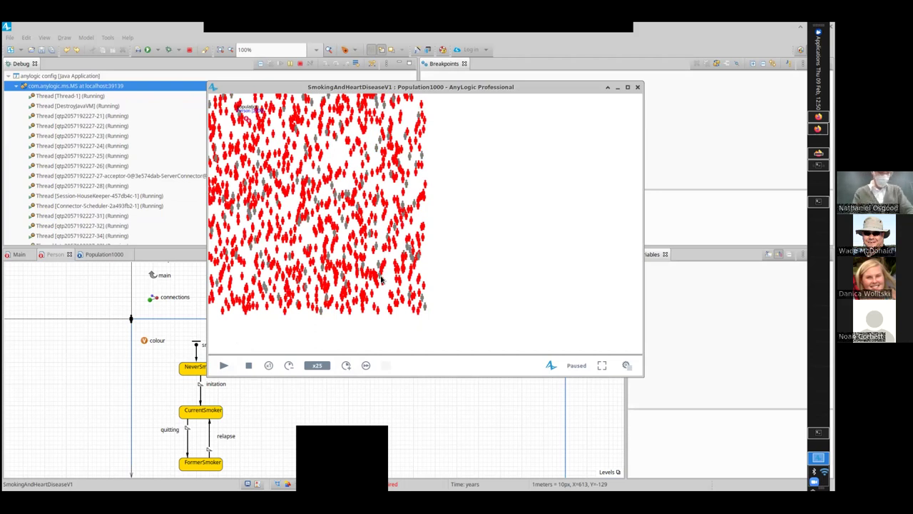
key("alt+F4")
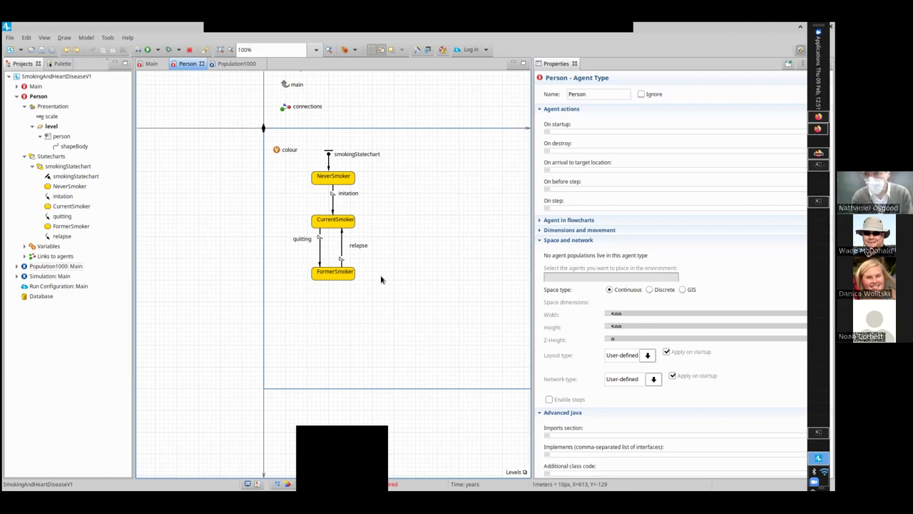
Step: Switch to the Canvas page in the browser, open the assignment In-class exercise 1 for editing, and save it
key("alt+Tab")
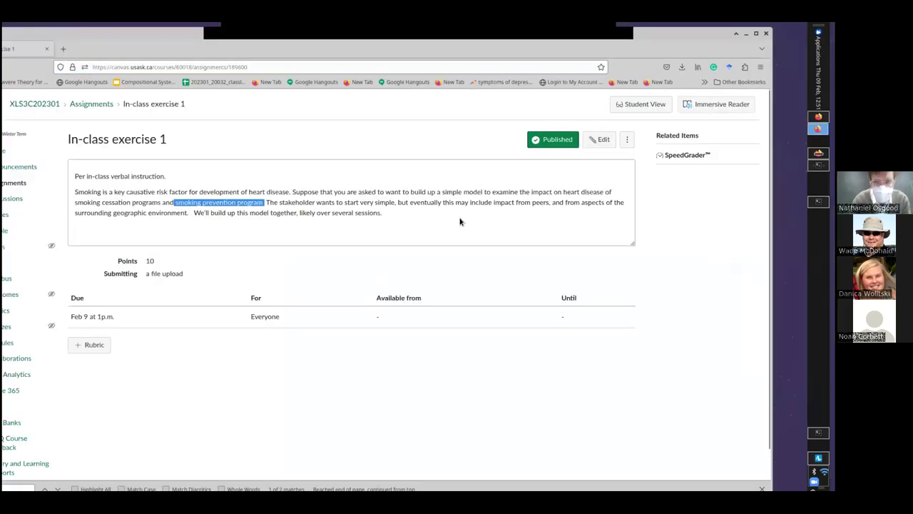
left_click(600, 139)
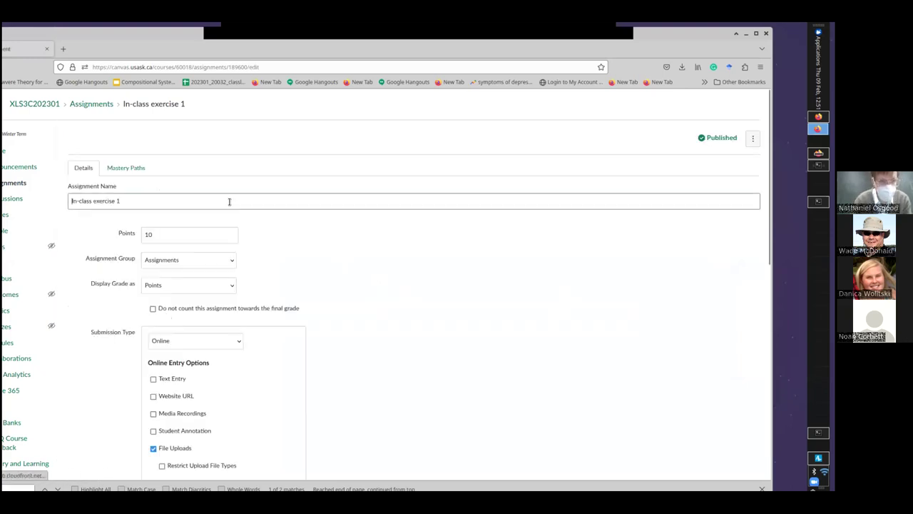
left_click(257, 151)
scroll(258, 151, "down", 5)
left_click(161, 202)
scroll(382, 220, "down", 5)
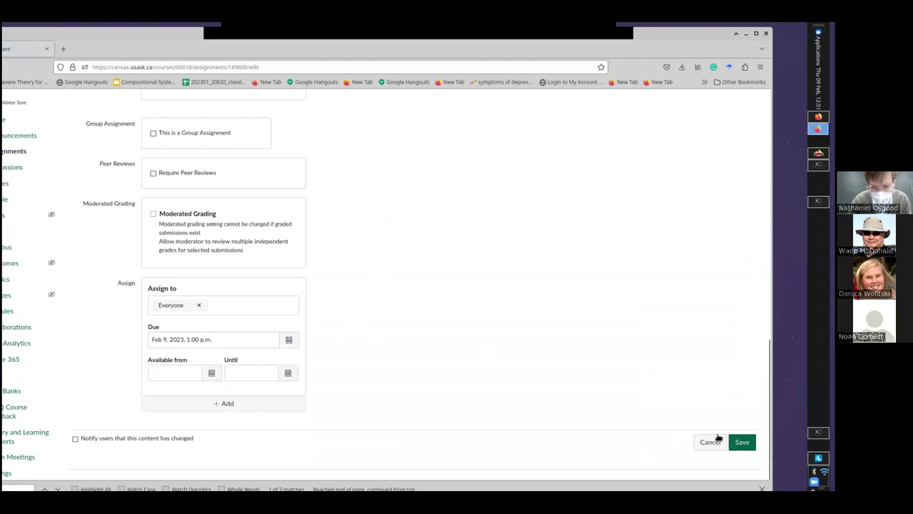
left_click(735, 441)
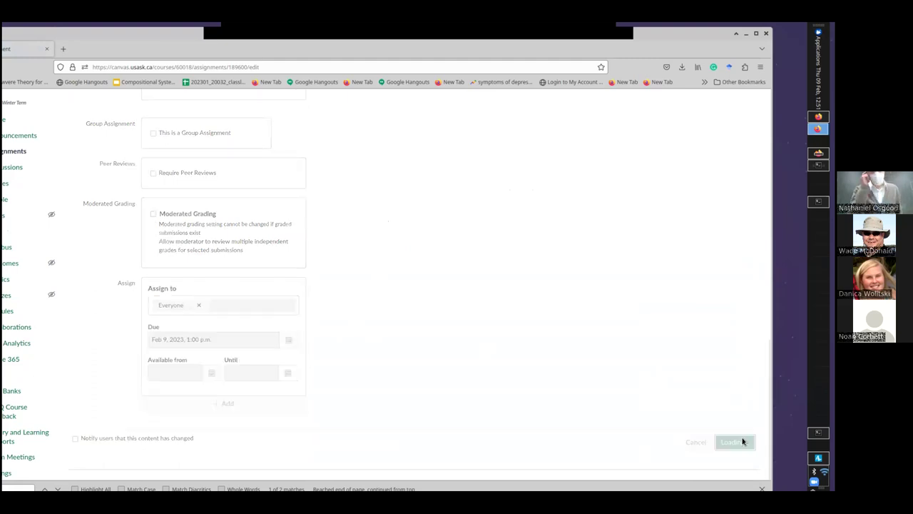